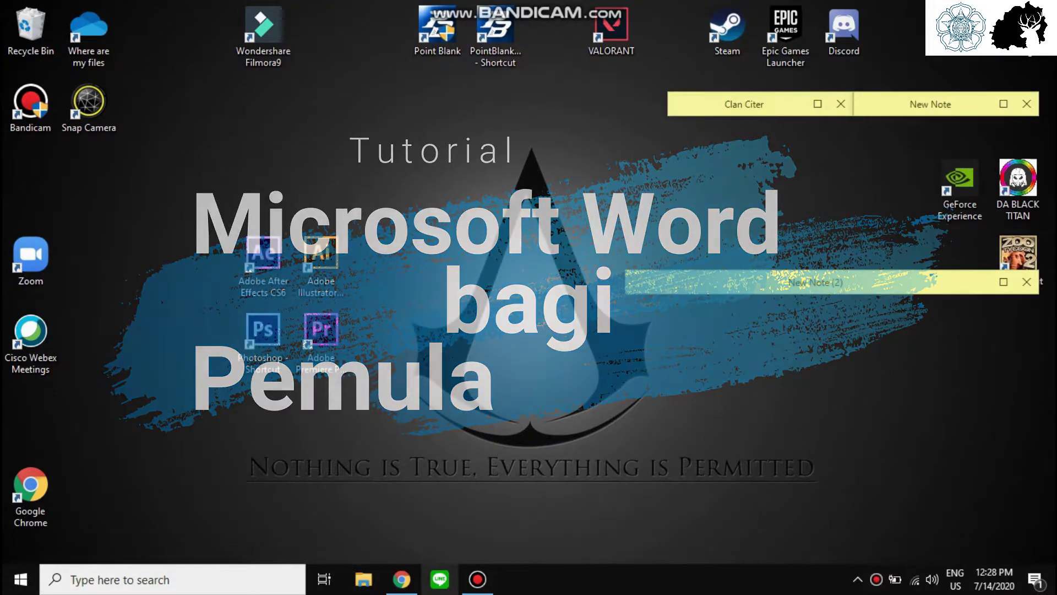
Launch Microsoft Word and create a blank document
key(super)
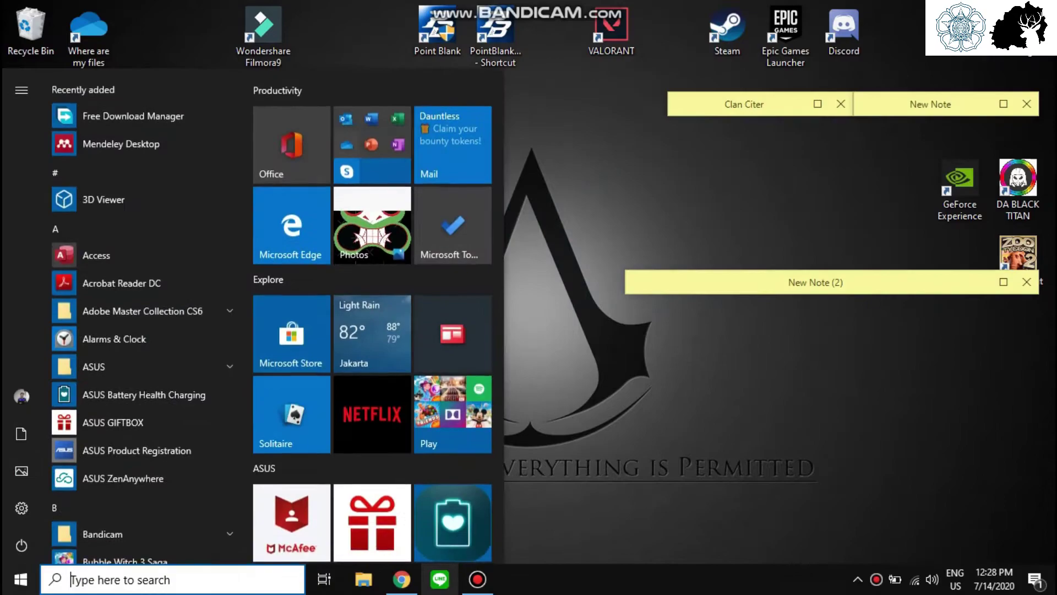
text(word)
key(Return)
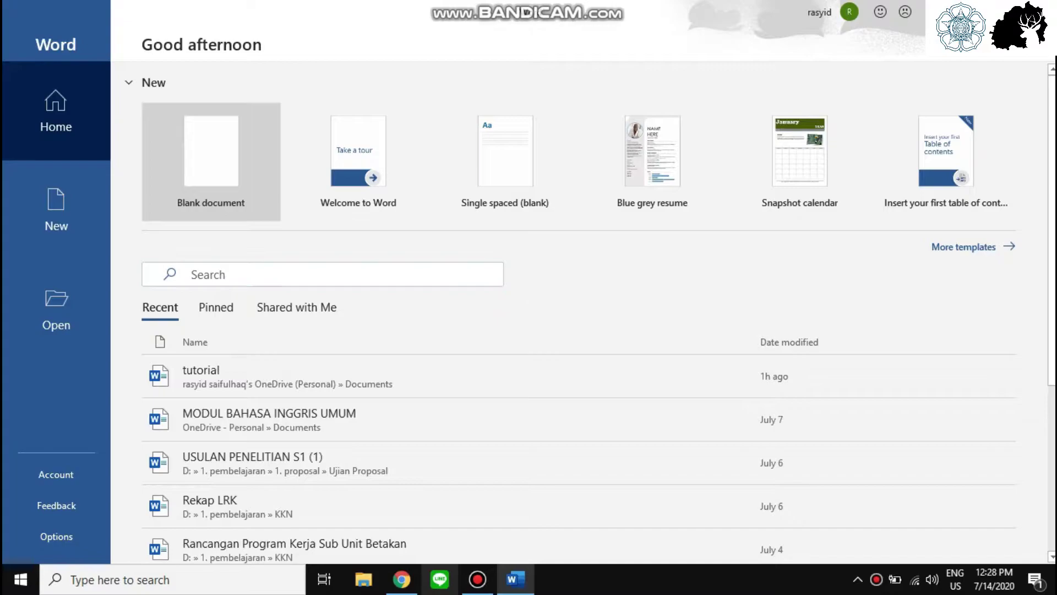
click(211, 159)
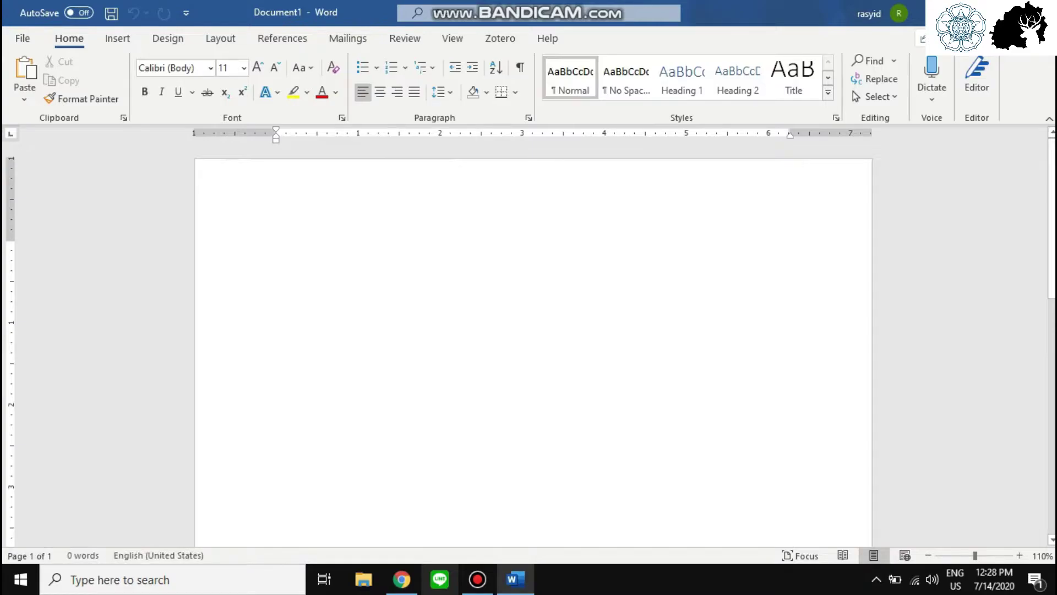
Write the sentence "Kalimat pertama adalah kalimat ini" in the document
click(118, 38)
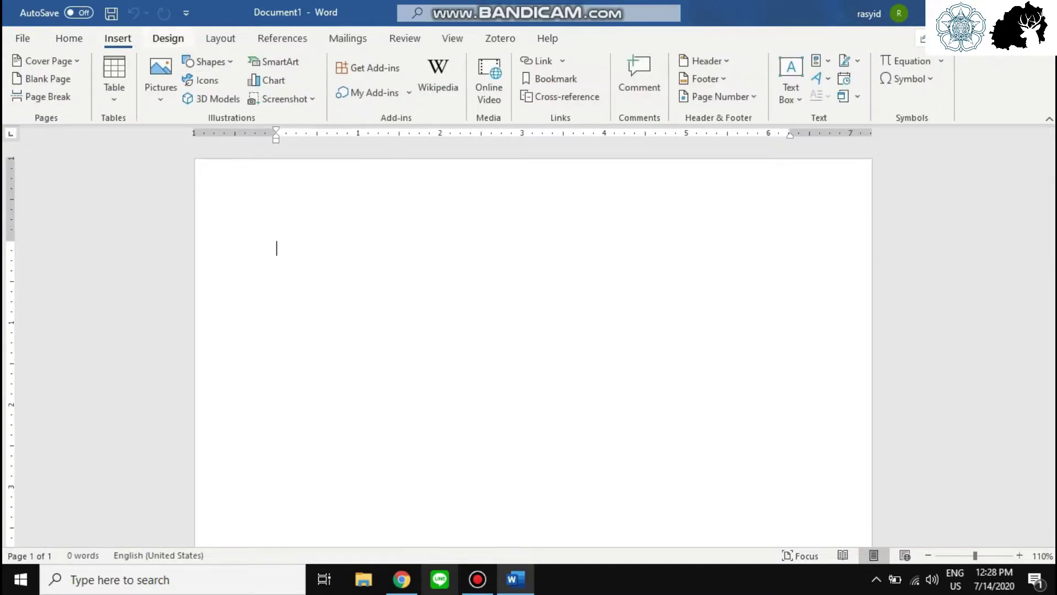
click(167, 38)
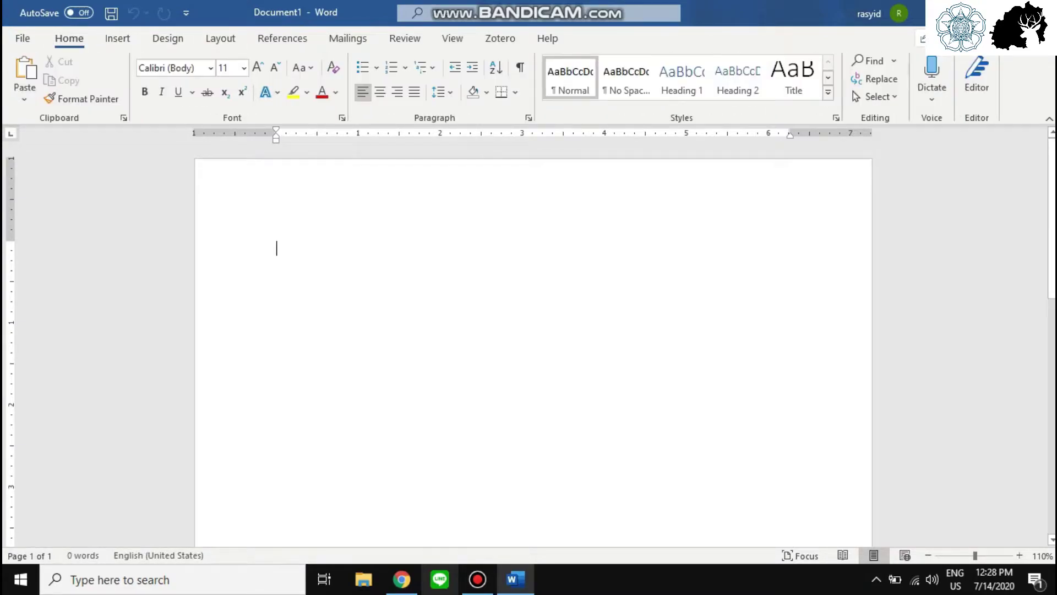
text(kali)
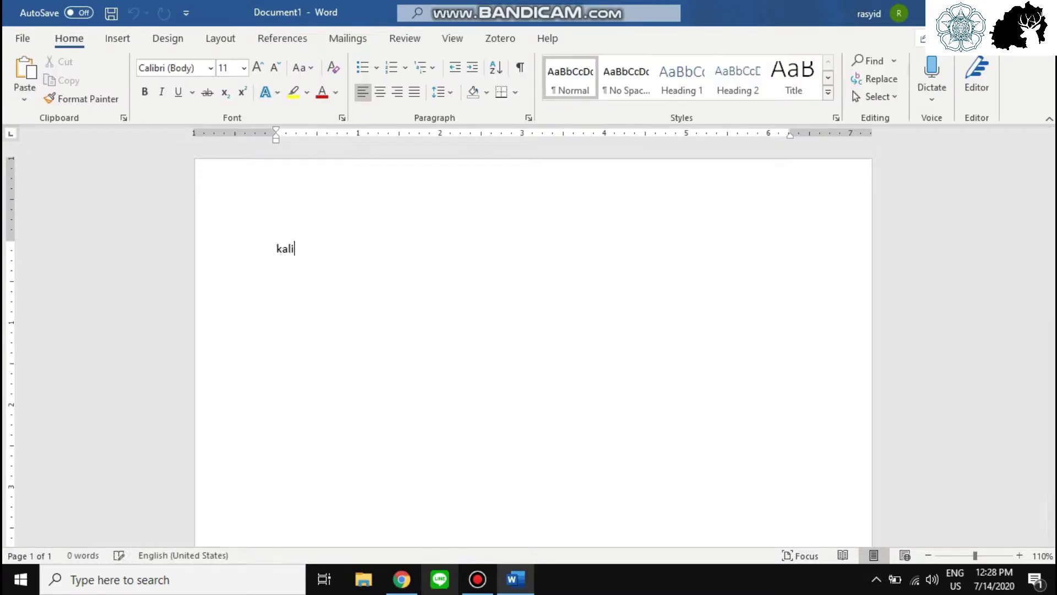
text(mat pertama adalah)
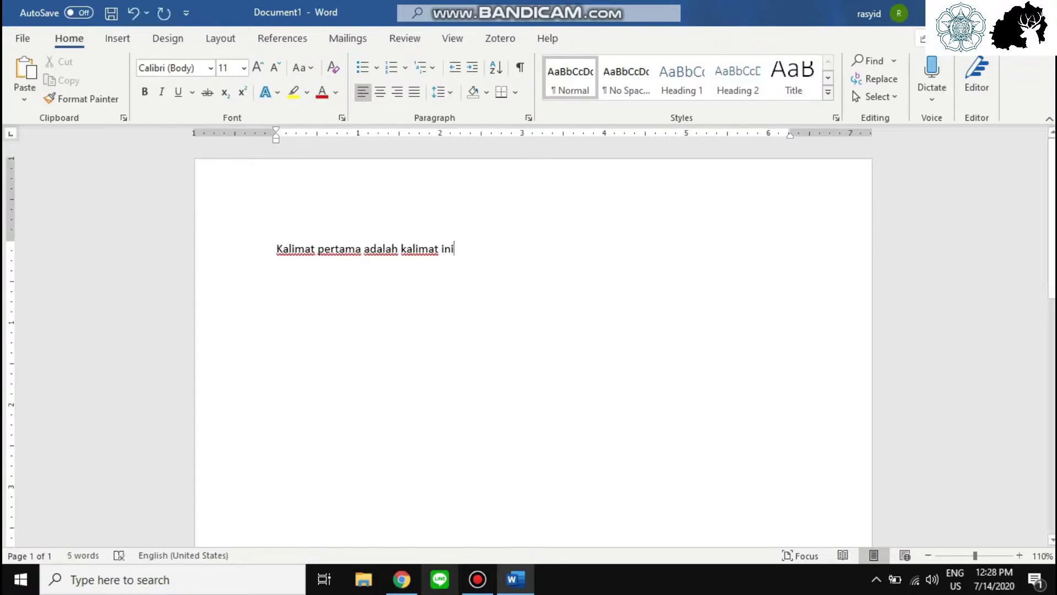
Browse the available fonts for the whole sentence and set its font to Arial
drag(457, 251, 275, 252)
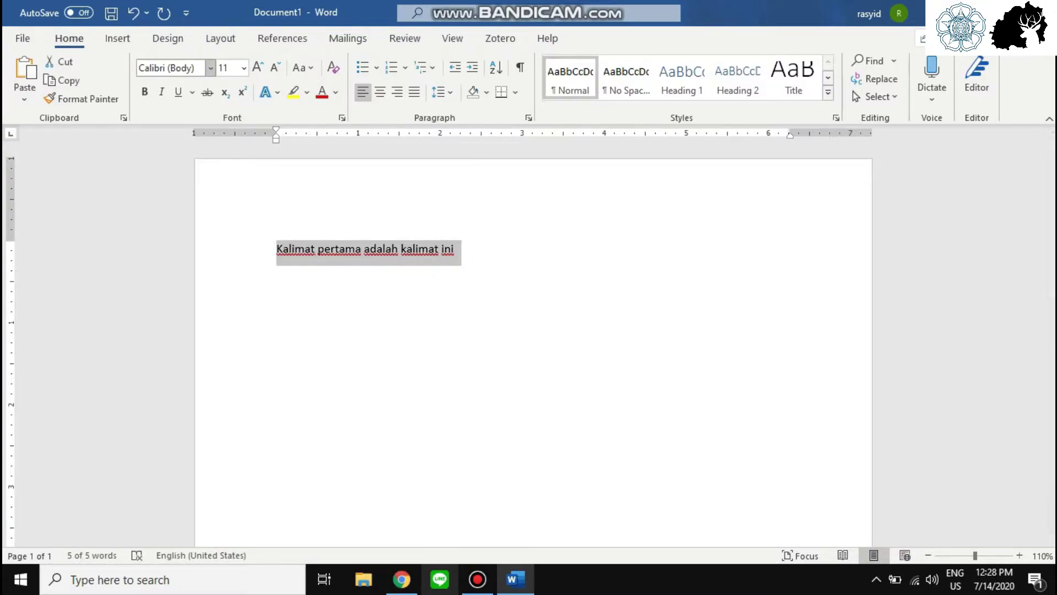
click(210, 67)
scroll(246, 308, down, 5)
scroll(246, 308, up, 5)
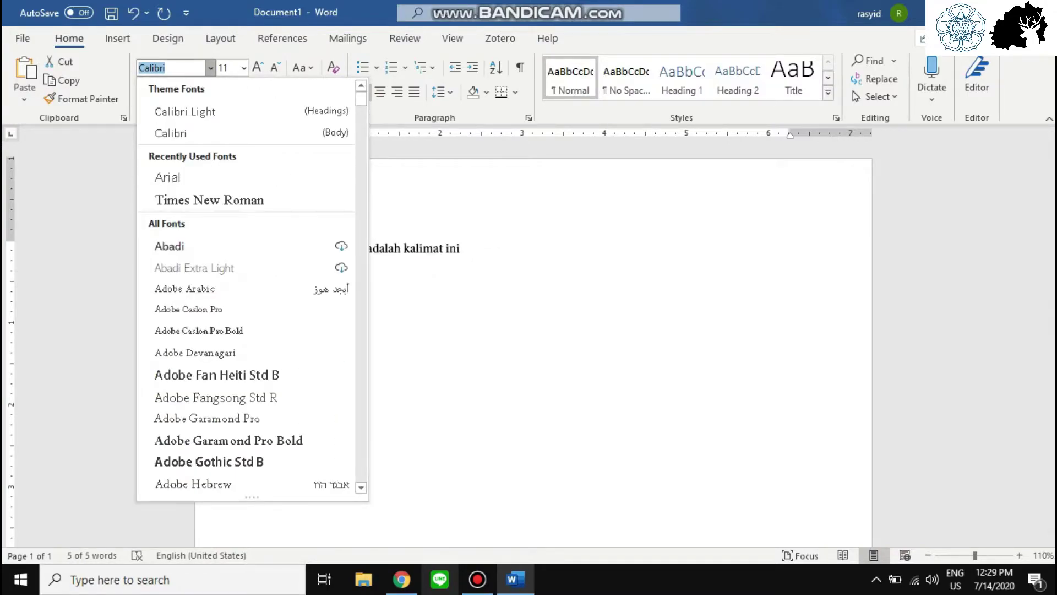
scroll(246, 180, down, 20)
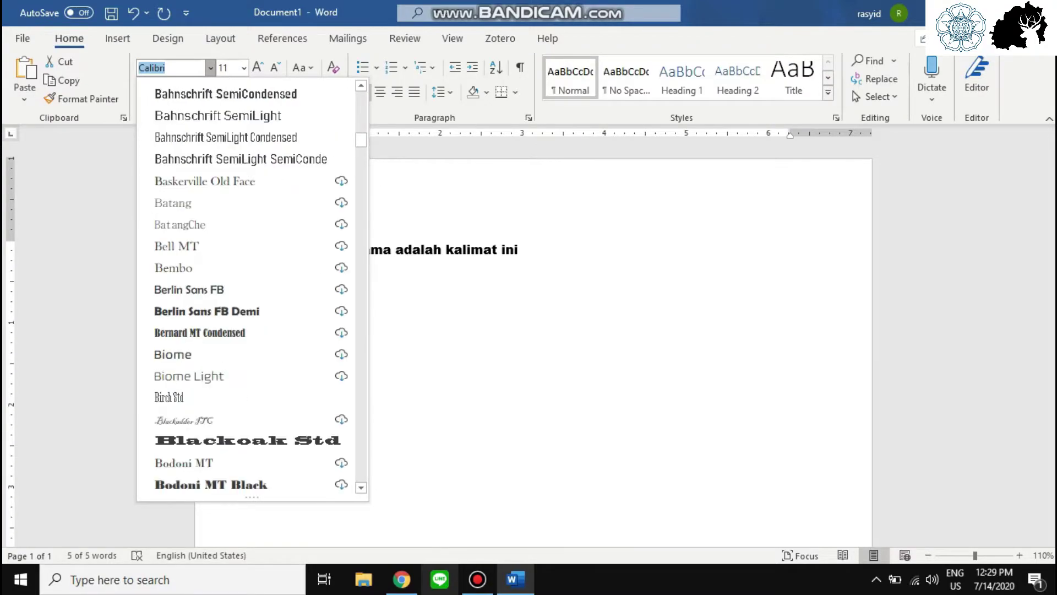
scroll(246, 289, down, 20)
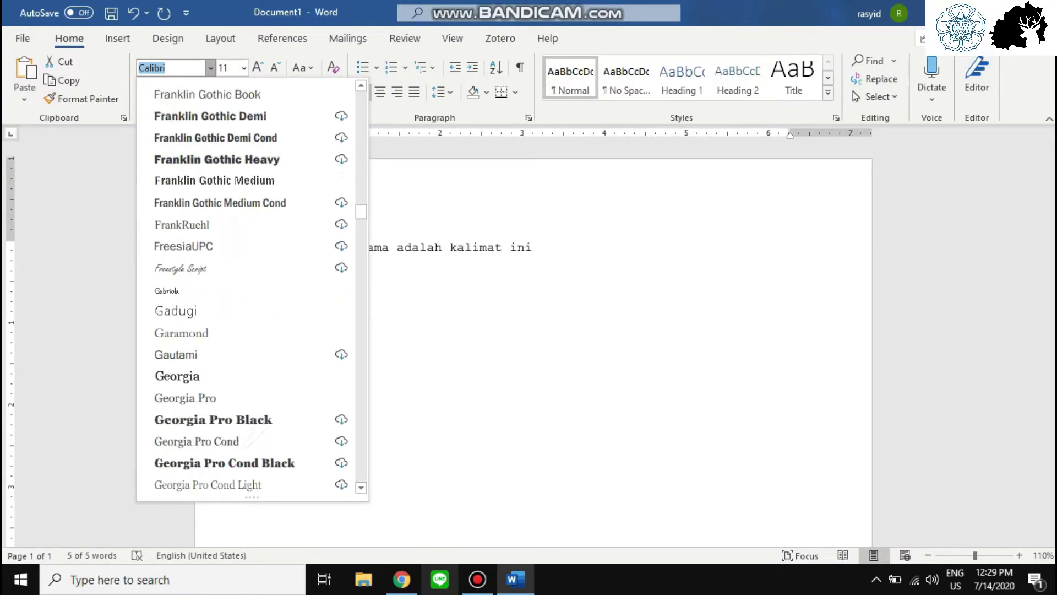
scroll(247, 289, down, 15)
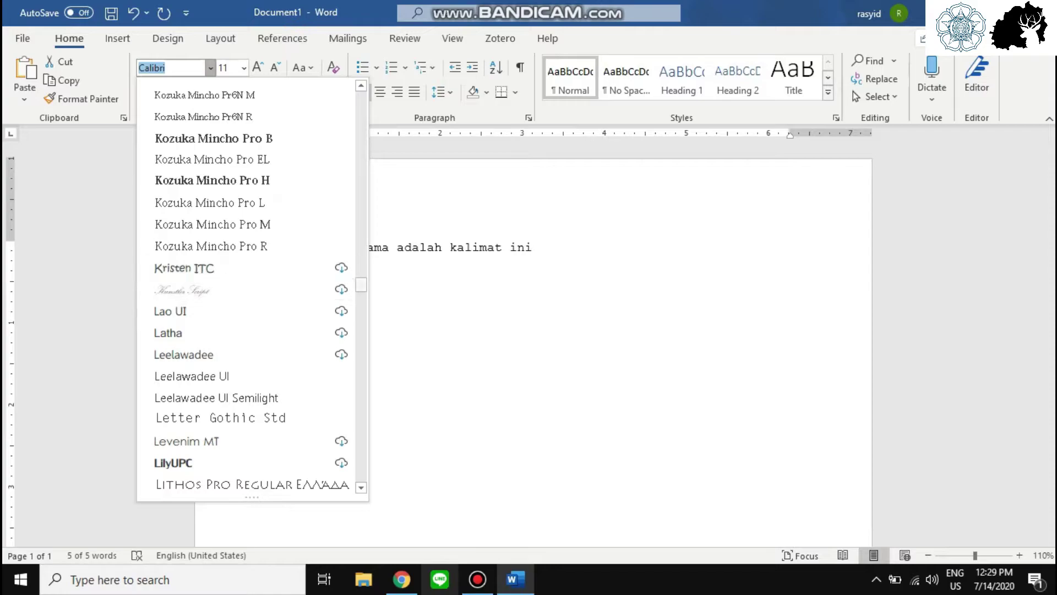
scroll(246, 289, up, 20)
key(Down)
key(Down)
key(Down)
key(Down)
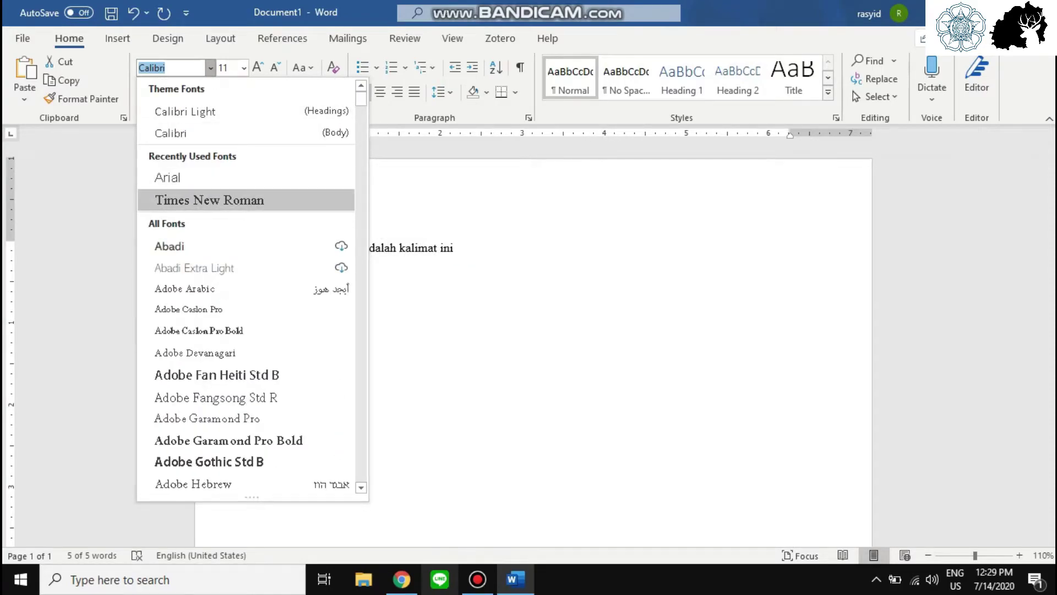
scroll(246, 289, down, 20)
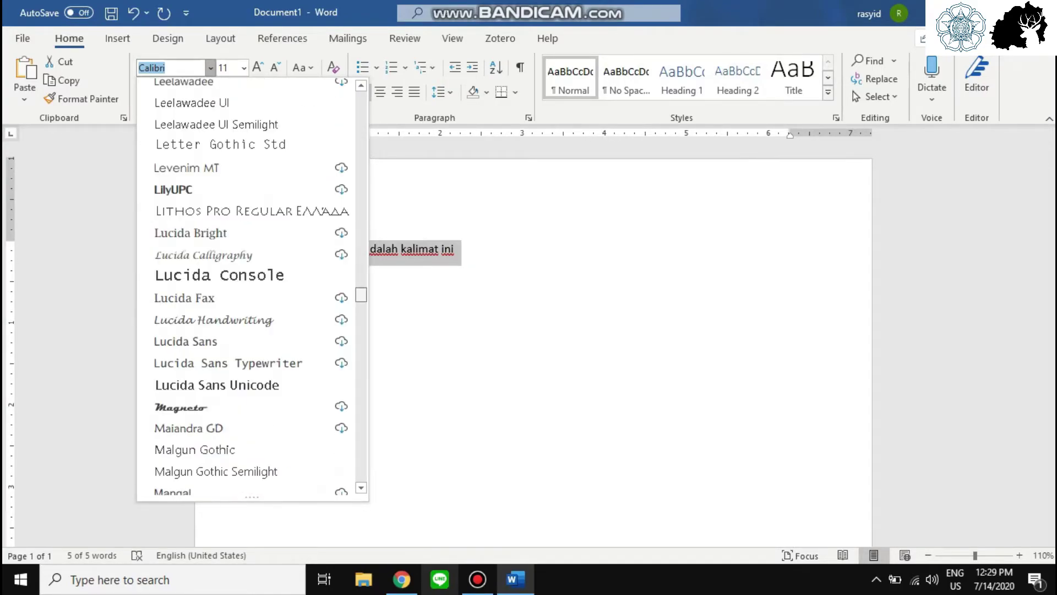
scroll(246, 289, up, 20)
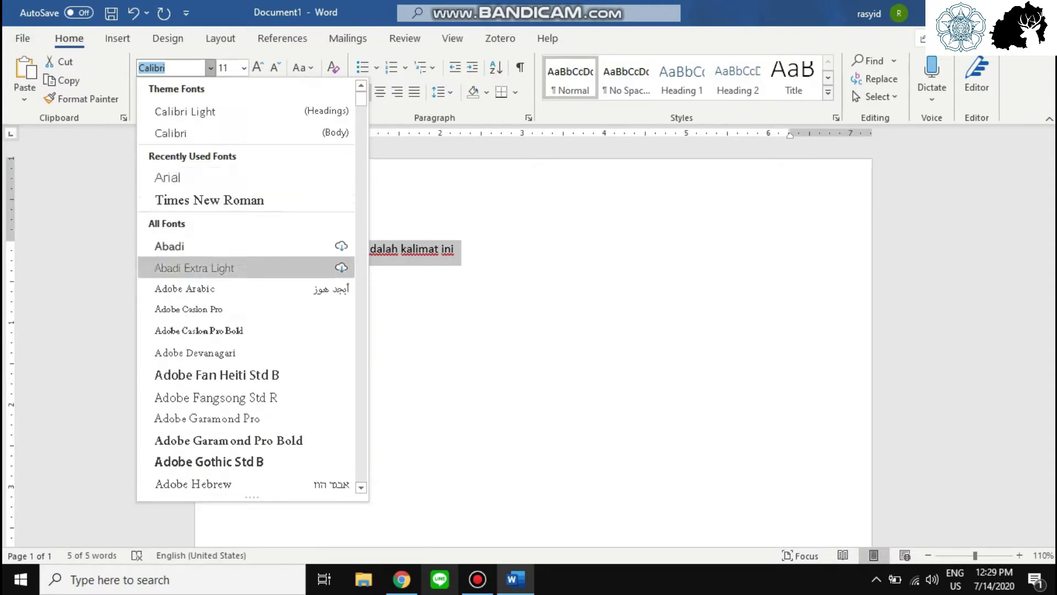
text(Arial)
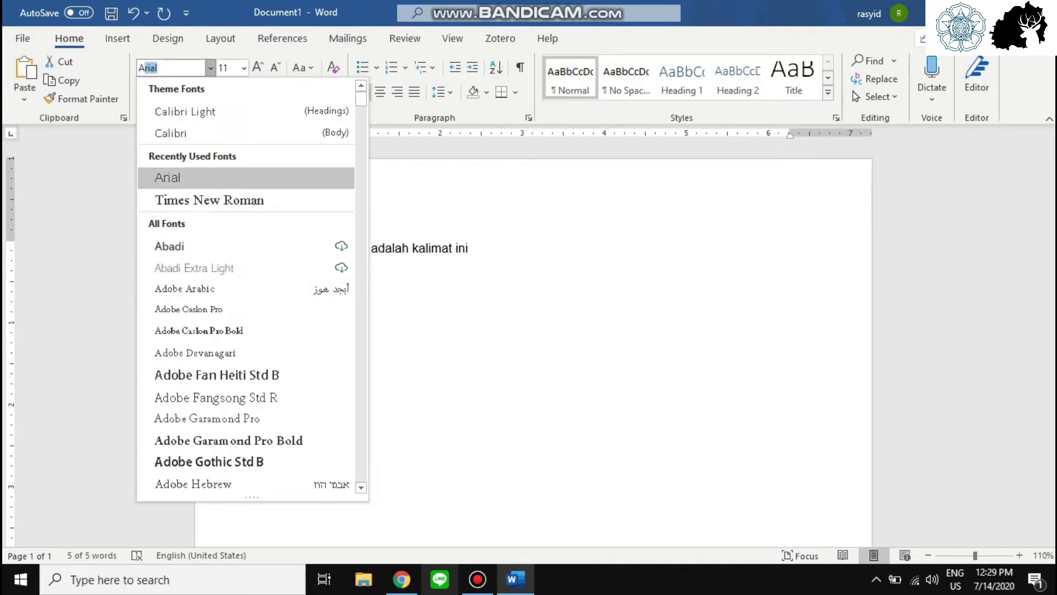
key(Return)
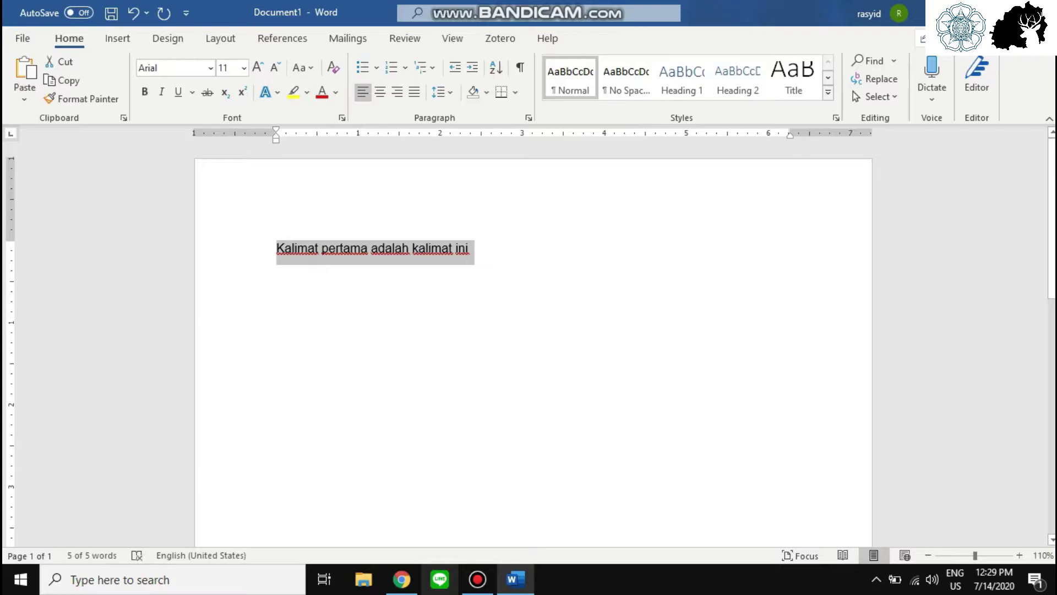
click(472, 249)
drag(471, 248, 276, 249)
click(472, 249)
drag(471, 249, 276, 249)
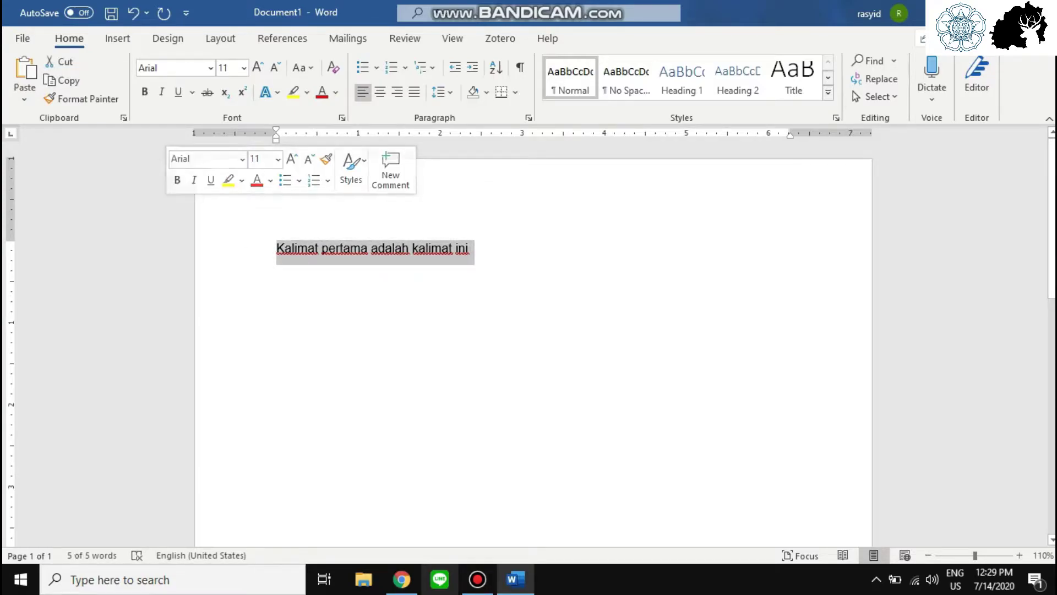
click(471, 249)
drag(471, 248, 277, 249)
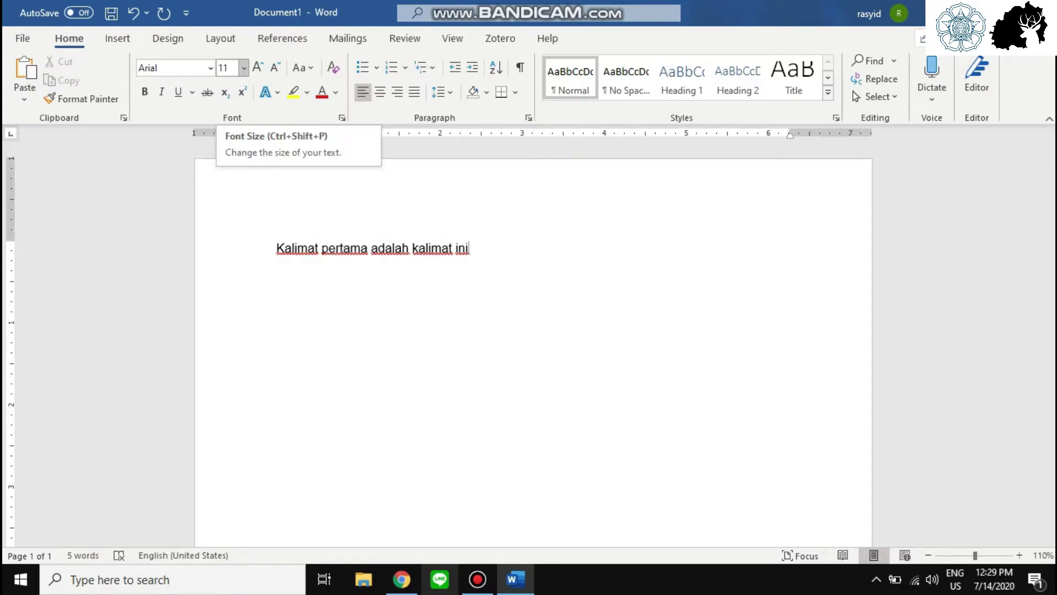
Set the font size of the whole sentence to 18
click(243, 67)
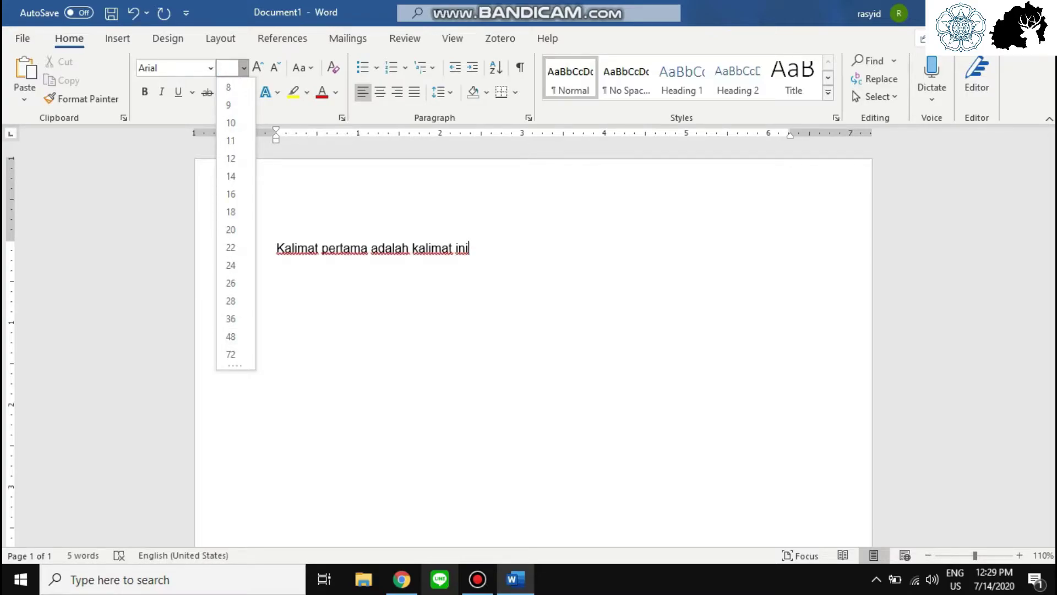
text(18)
key(Return)
key(ctrl+a)
click(243, 68)
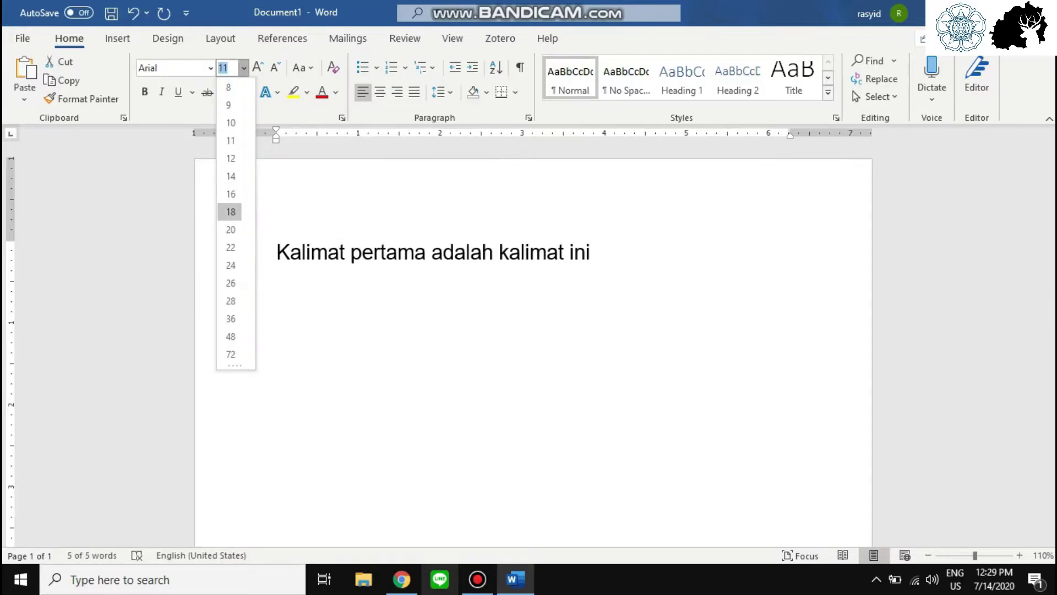
click(230, 212)
click(591, 252)
drag(591, 252, 277, 253)
click(592, 253)
click(243, 68)
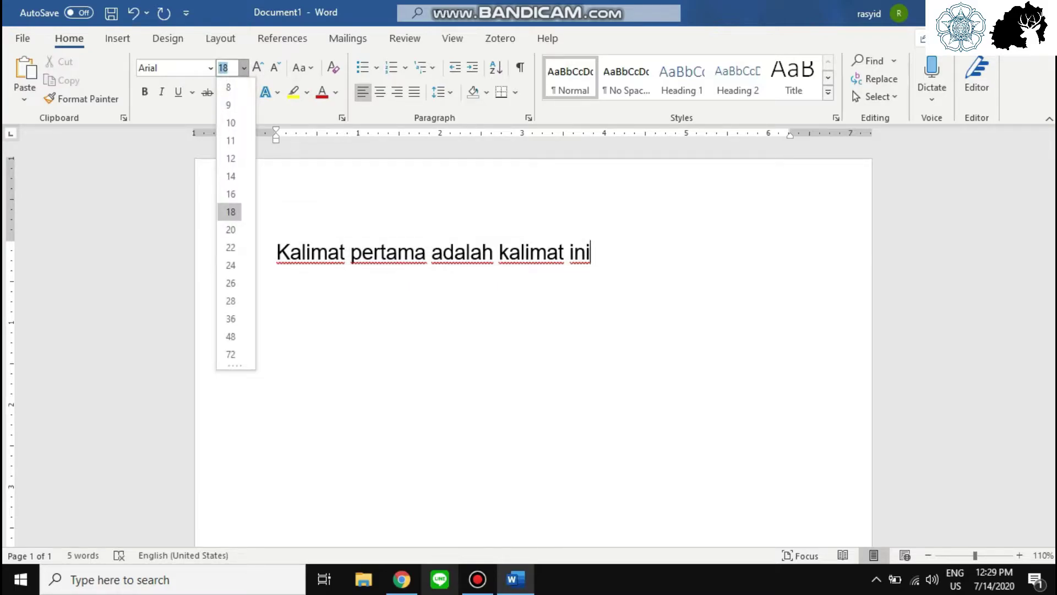
click(591, 252)
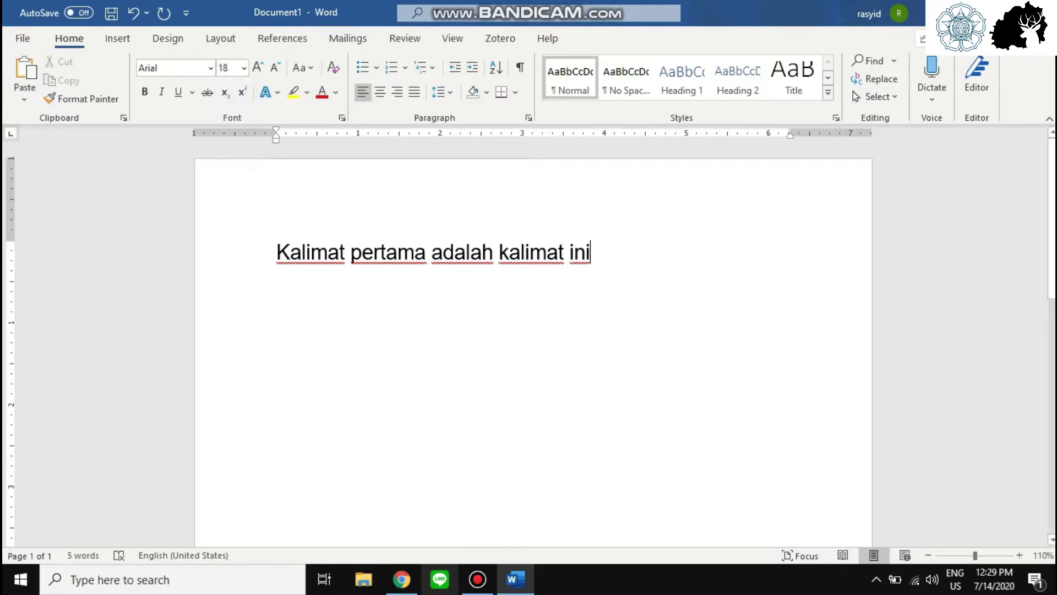
Enlarge the whole sentence's font by a few increments, and shrink it stepwise to size 14
key(ctrl+a)
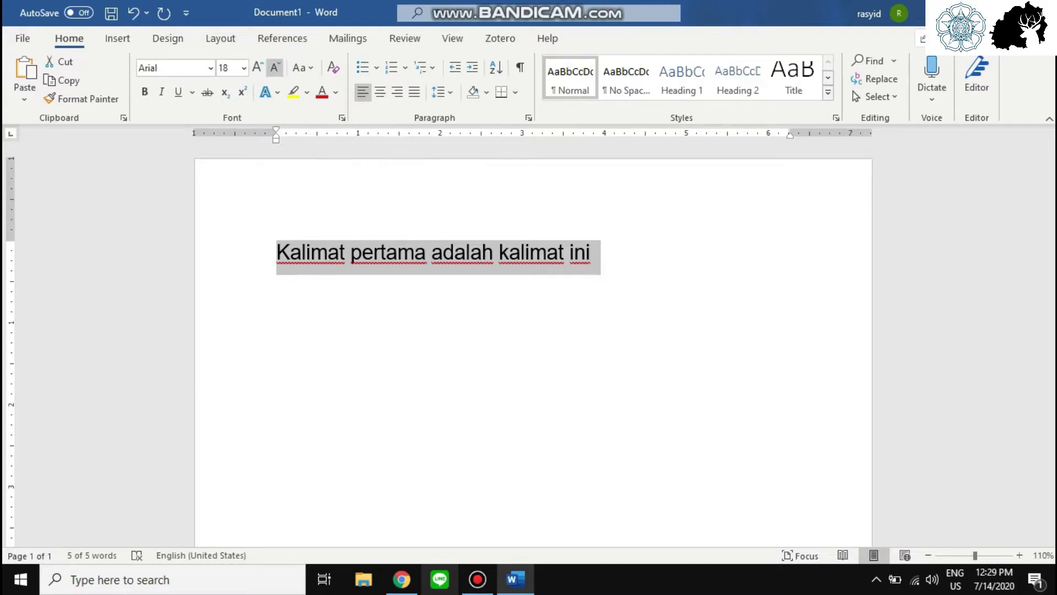
click(257, 68)
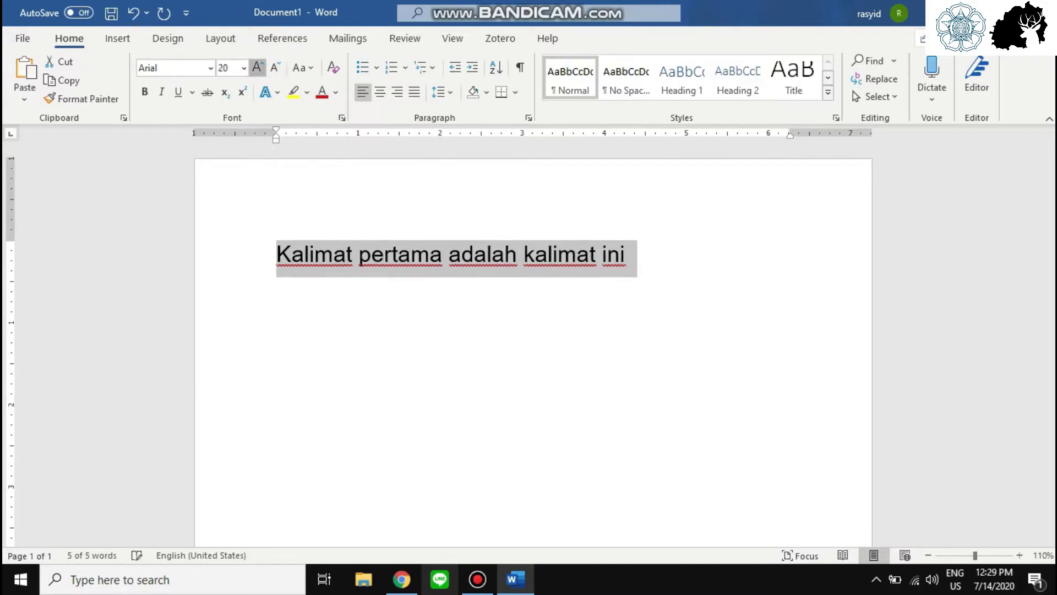
click(258, 68)
click(258, 67)
click(258, 67)
click(275, 68)
click(275, 68)
click(274, 68)
click(274, 68)
click(275, 67)
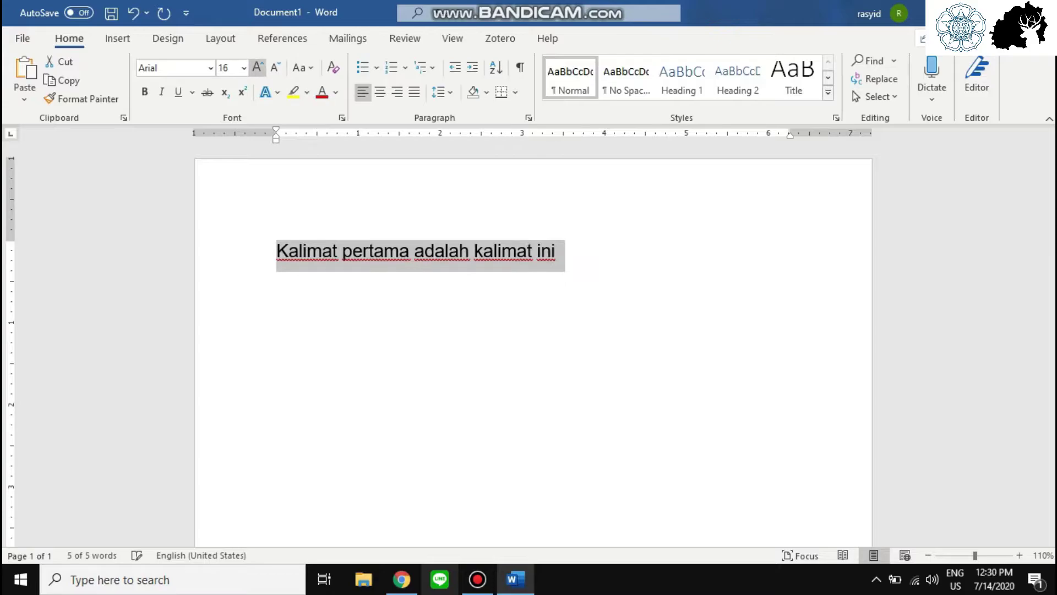
click(274, 67)
Convert the whole sentence to UPPERCASE and then to lowercase with Change Case
click(302, 68)
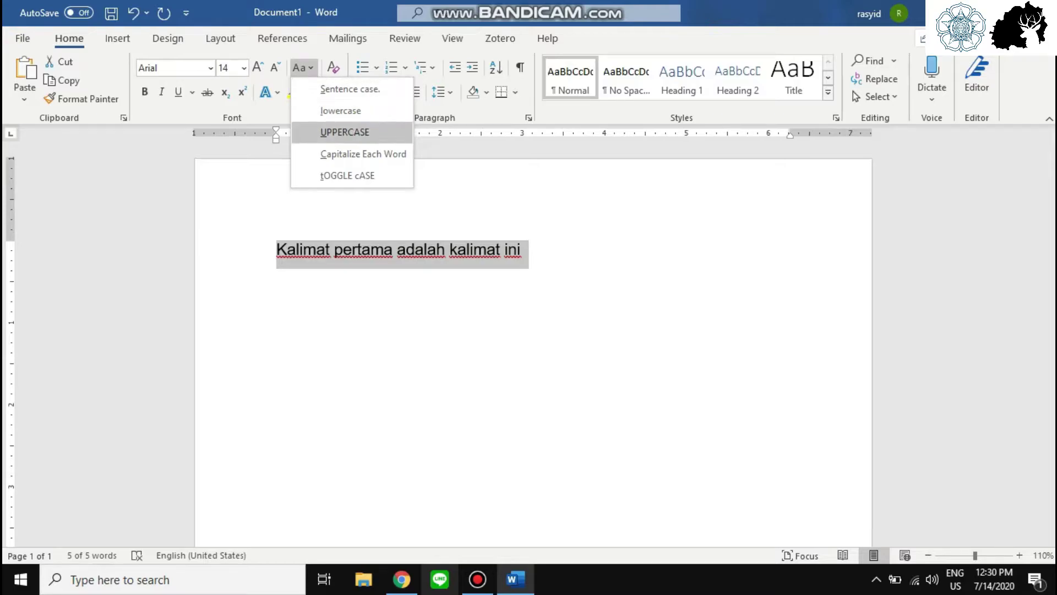
click(345, 132)
click(302, 68)
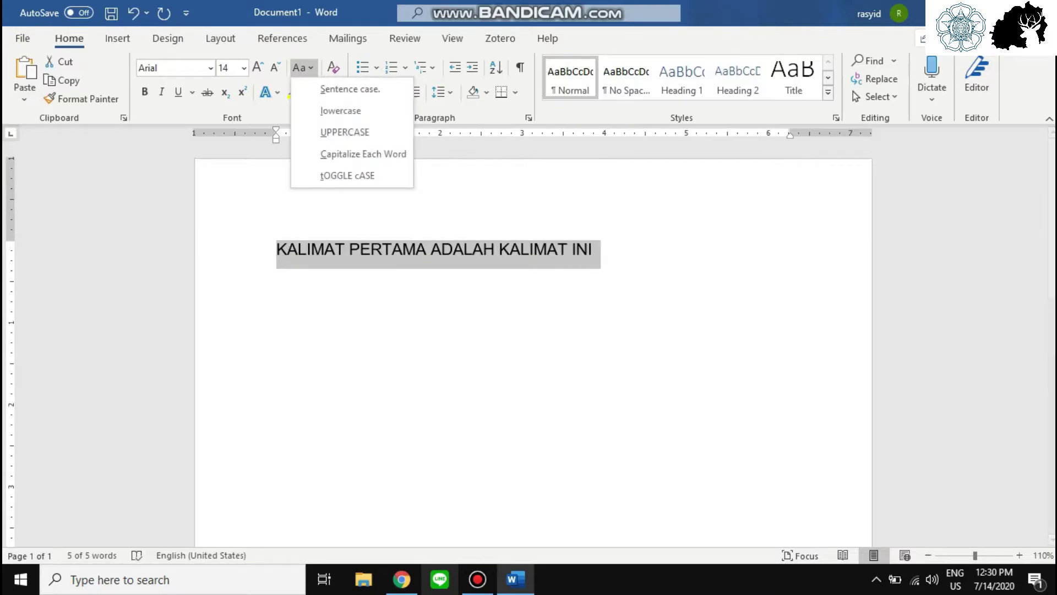
click(341, 110)
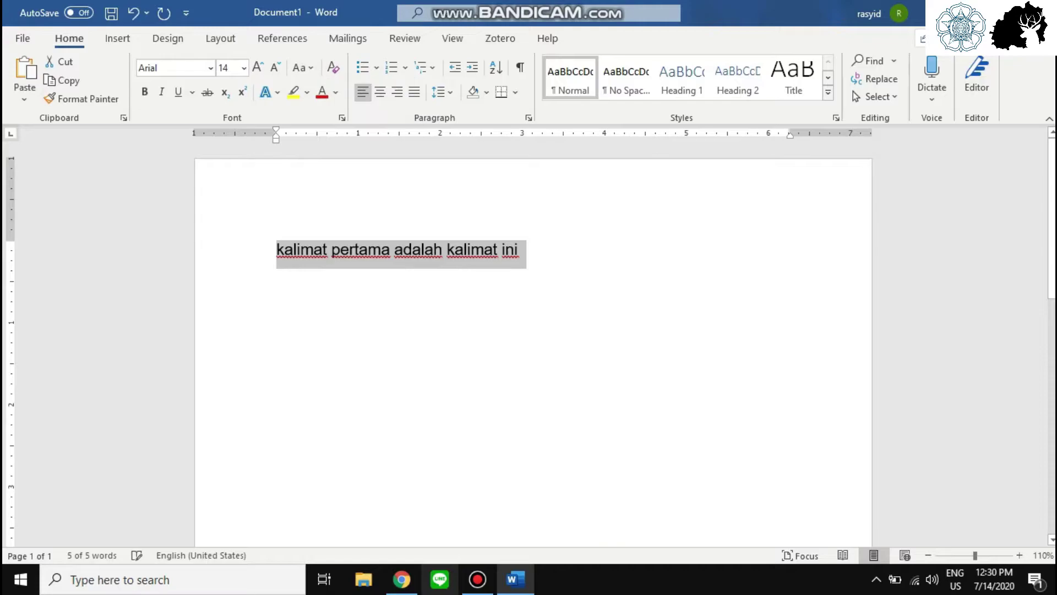
click(340, 249)
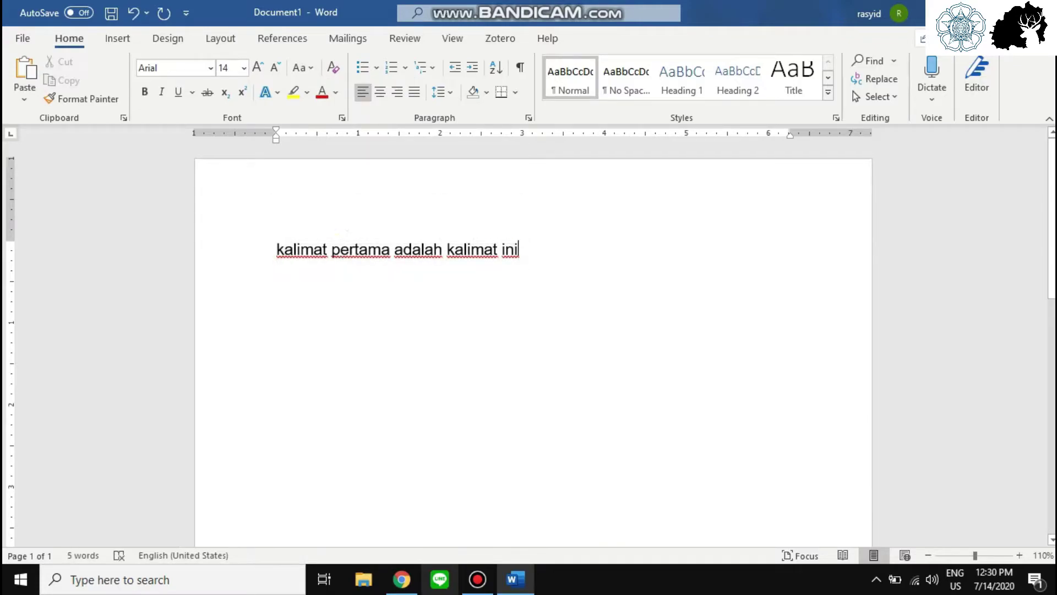
Apply Sentence case to the whole sentence
drag(520, 250, 276, 250)
click(303, 67)
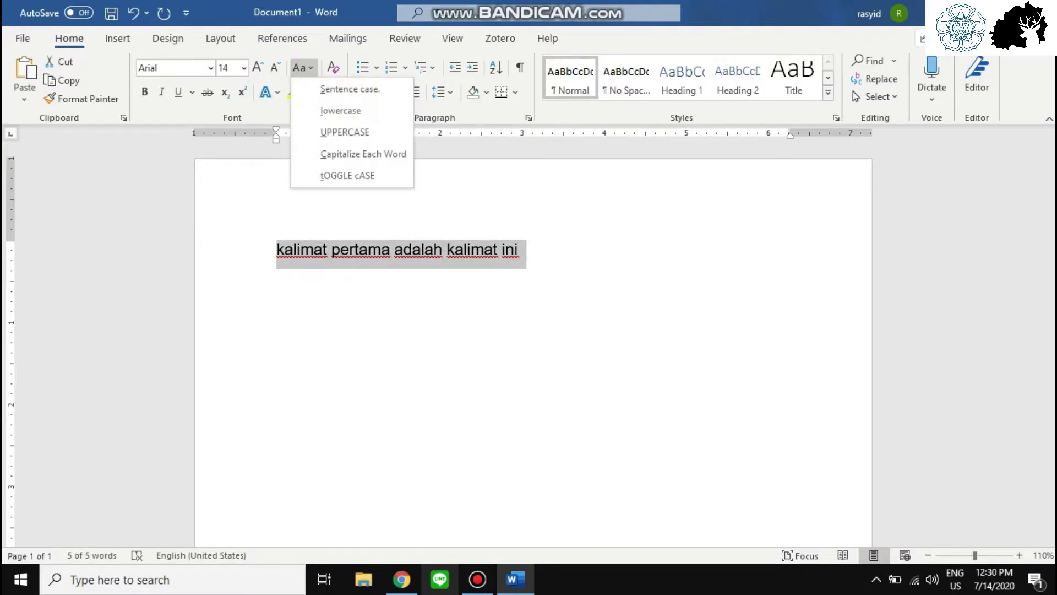
click(336, 87)
click(300, 250)
mouse_move(277, 250)
mouse_down()
mouse_move(300, 250)
mouse_move(286, 250)
mouse_up()
click(423, 249)
click(521, 249)
drag(521, 250, 275, 250)
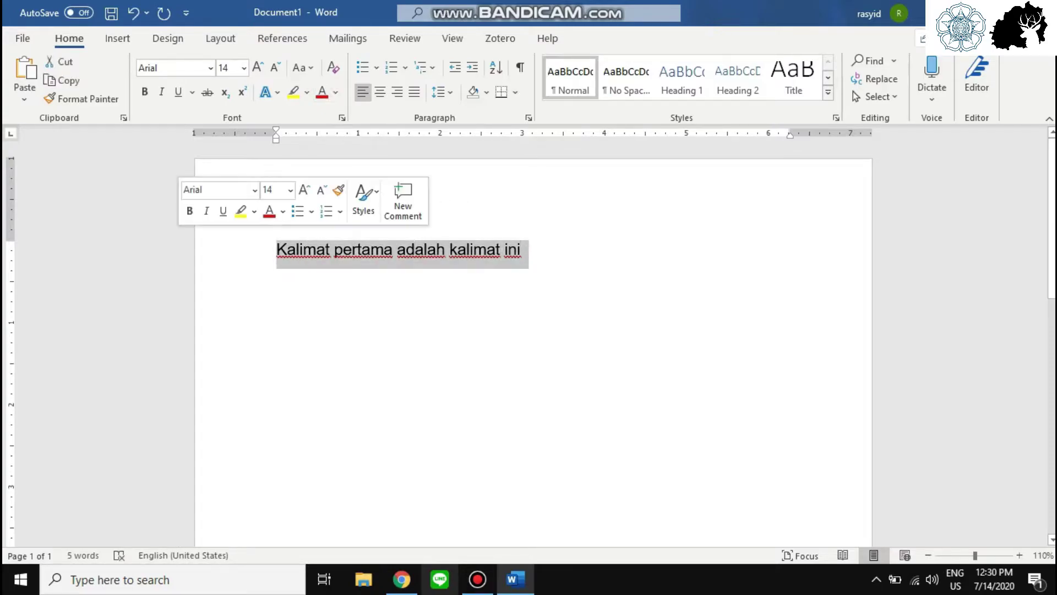
click(521, 249)
drag(521, 250, 276, 250)
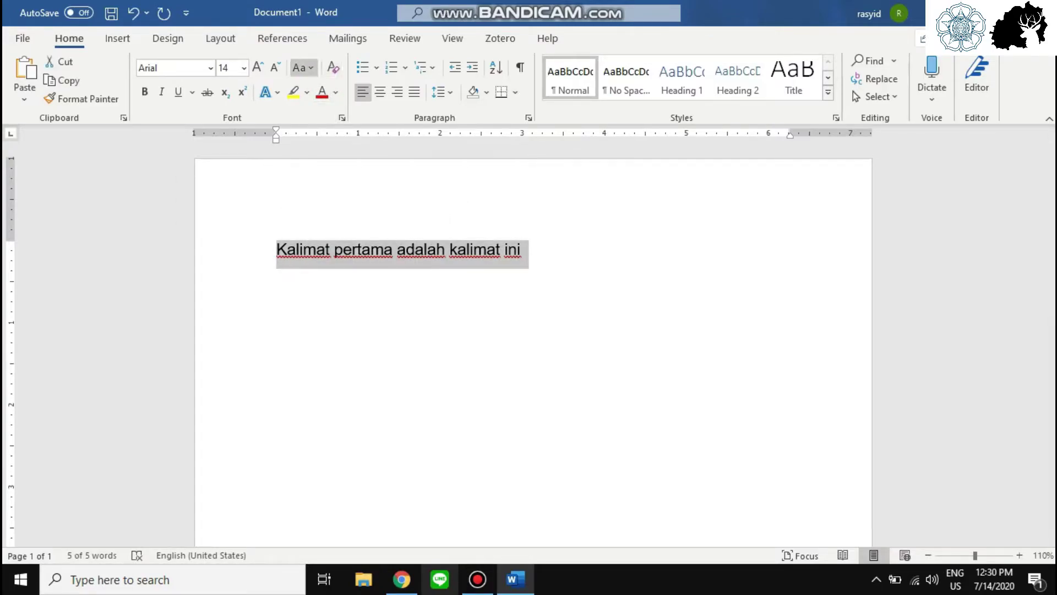
click(303, 67)
click(344, 133)
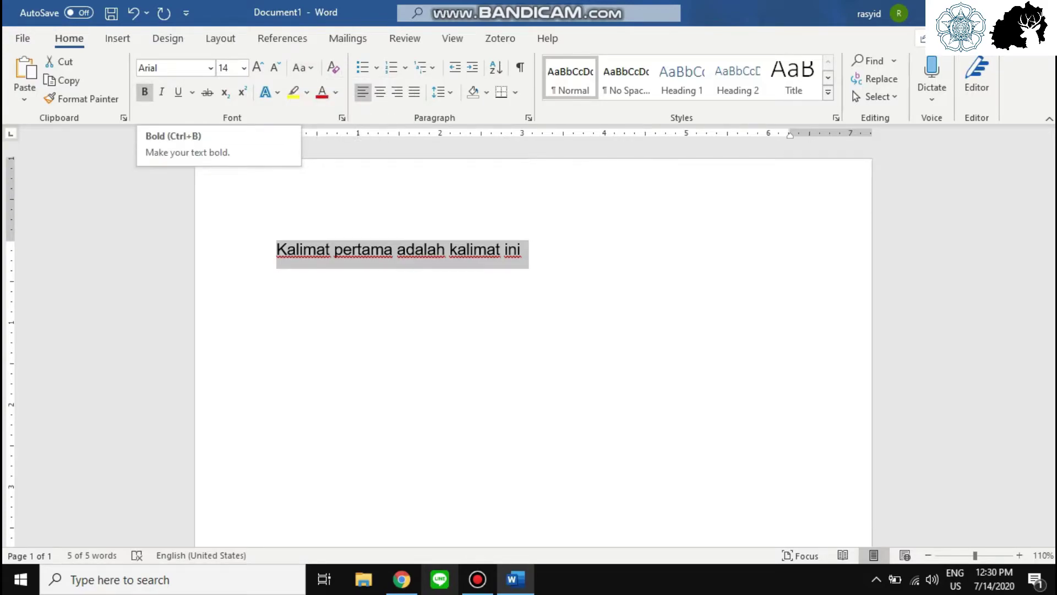
click(523, 251)
drag(523, 251, 276, 250)
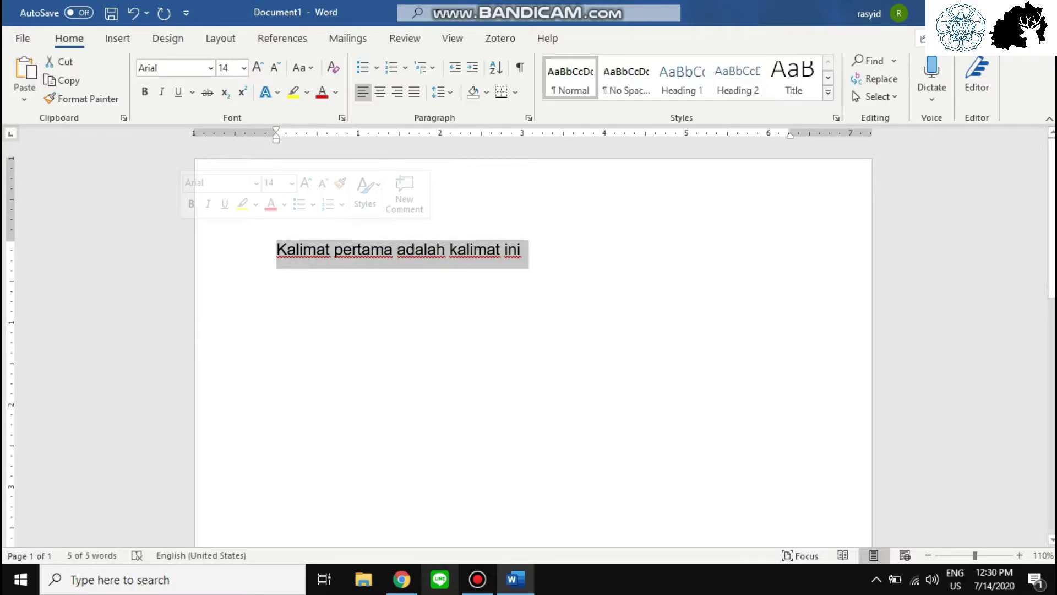
Make the whole sentence "Kalimat pertama adalah kalimat ini" bold
click(526, 250)
drag(526, 251, 276, 250)
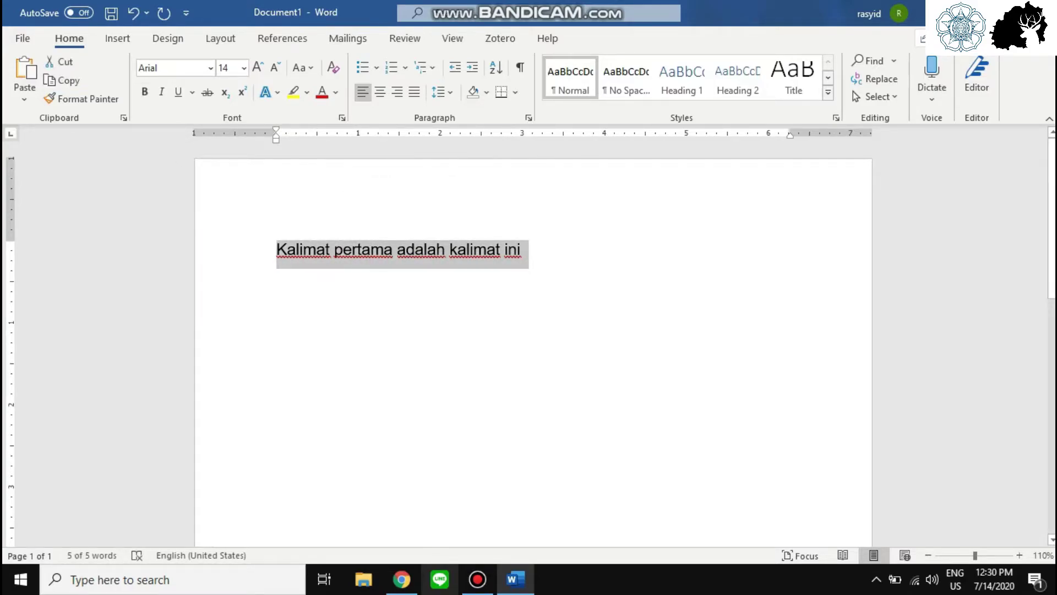
key(ctrl+b)
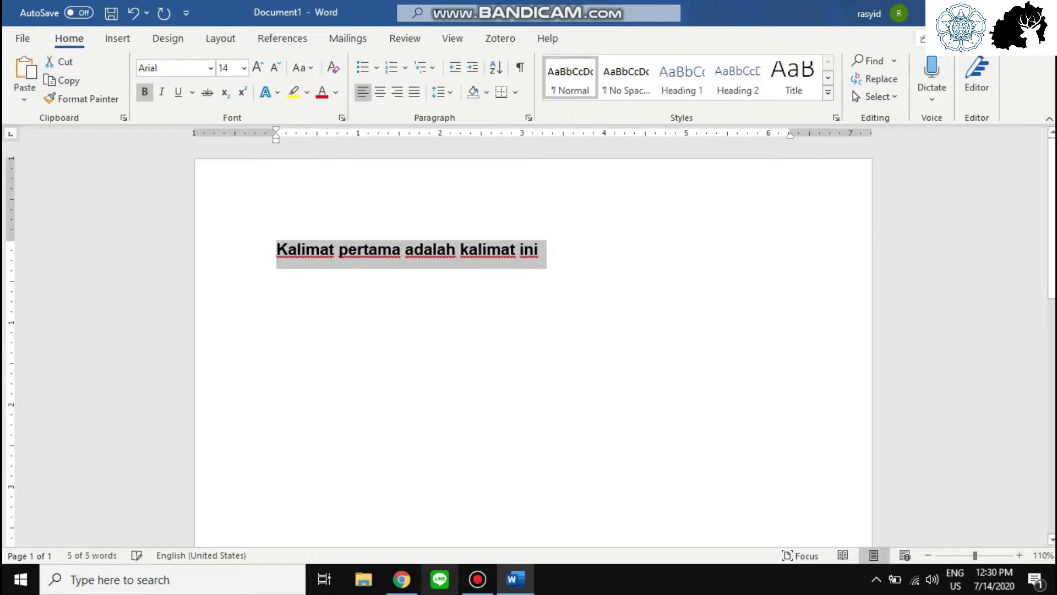
click(538, 250)
drag(538, 251, 276, 250)
click(539, 250)
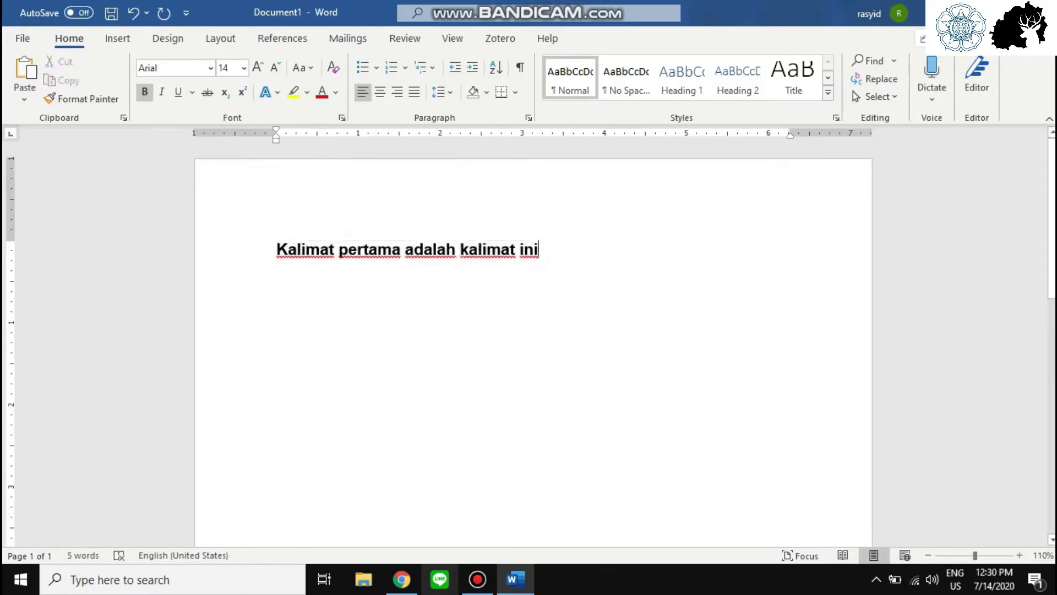
Italicize the whole sentence and remove its bold formatting
drag(538, 251, 276, 250)
key(ctrl+i)
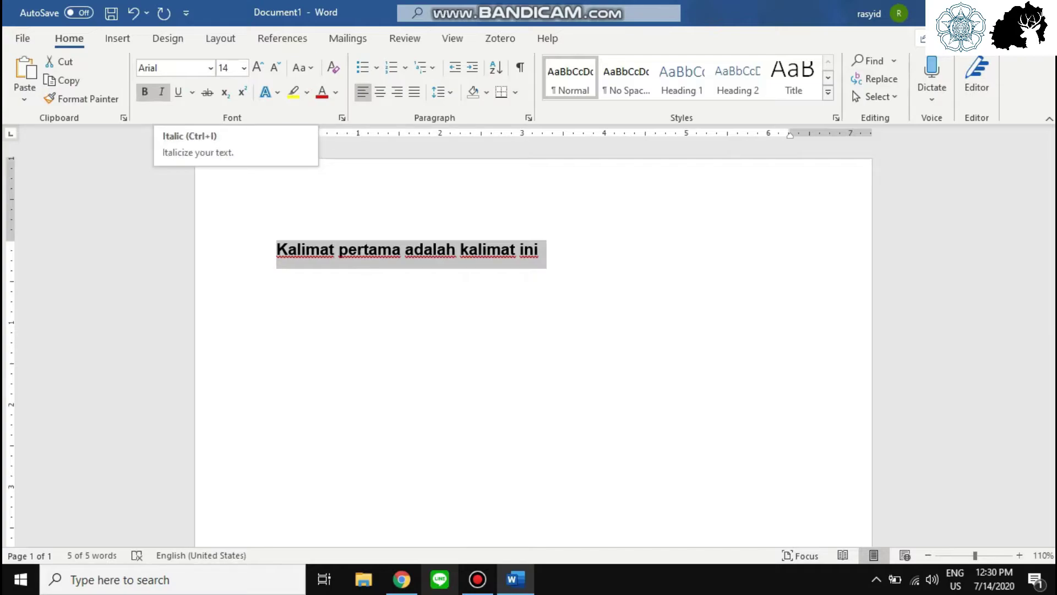
click(161, 92)
click(144, 92)
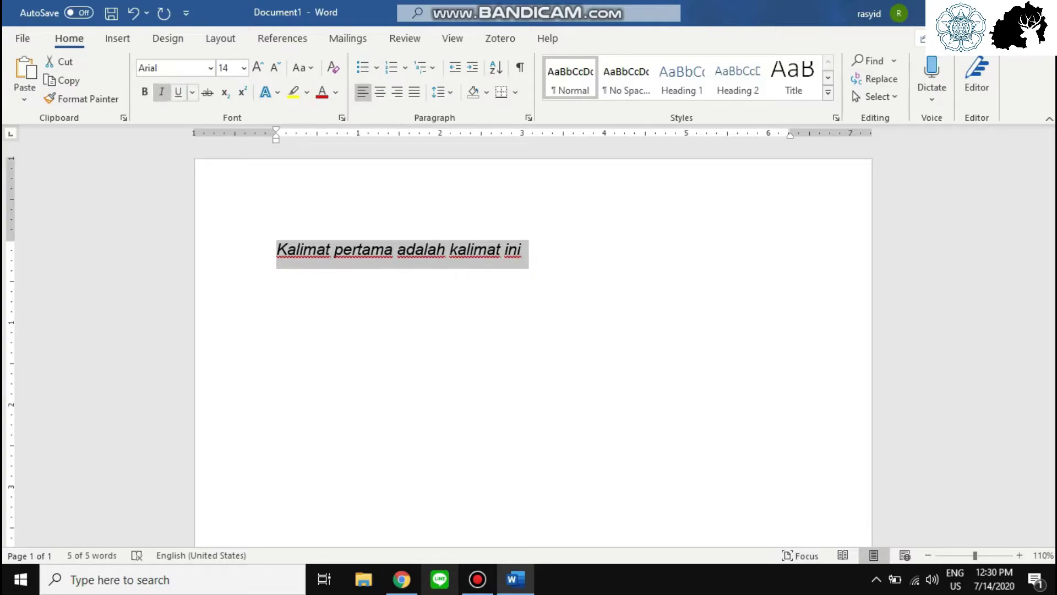
Toggle italics off and on several times for the whole sentence, ending with italics off
key(ctrl+i)
key(ctrl+i)
key(ctrl+i)
key(ctrl+i)
key(ctrl+i)
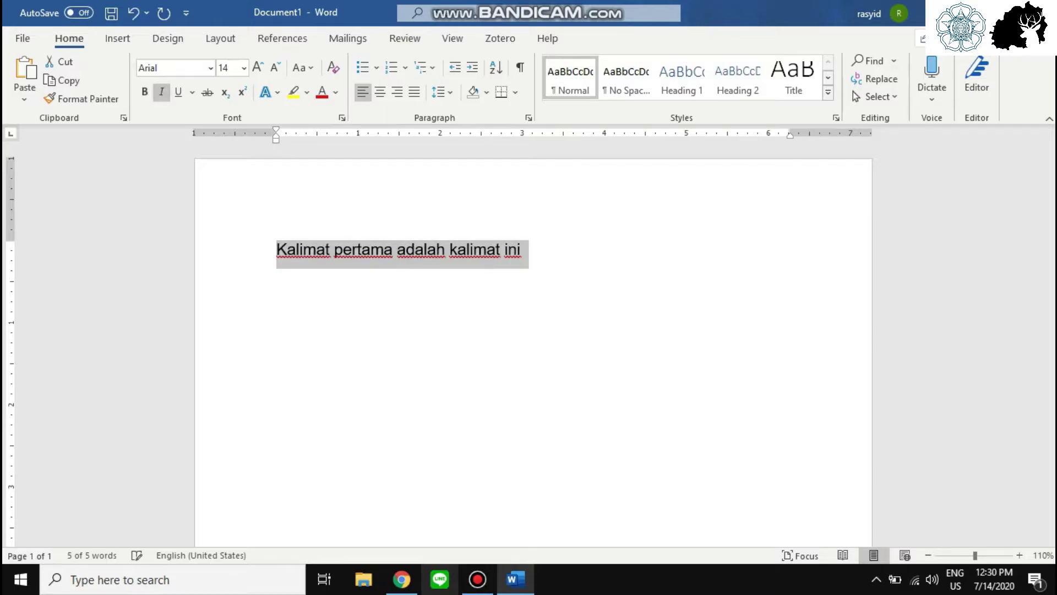
key(Right)
key(ctrl+a)
key(Right)
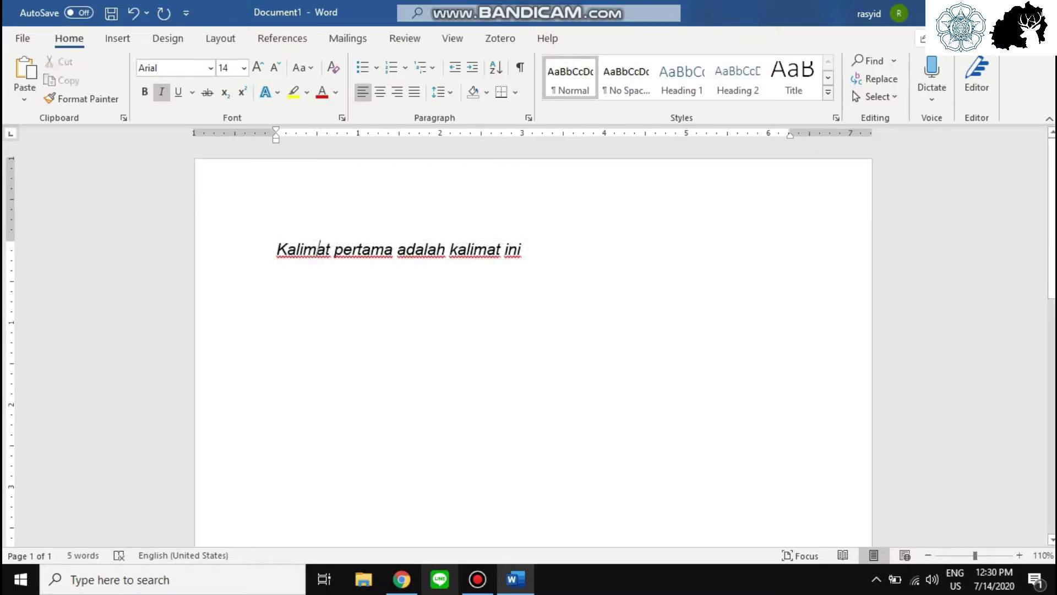
key(ctrl+a)
key(ctrl+i)
Underline the whole sentence with the single-line underline style
key(ctrl+u)
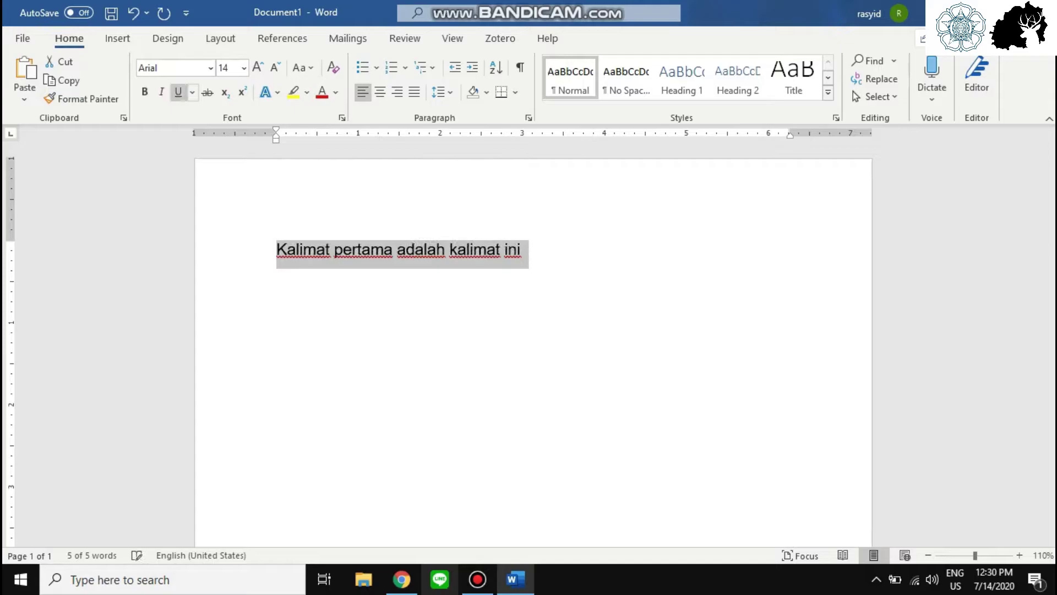
click(178, 92)
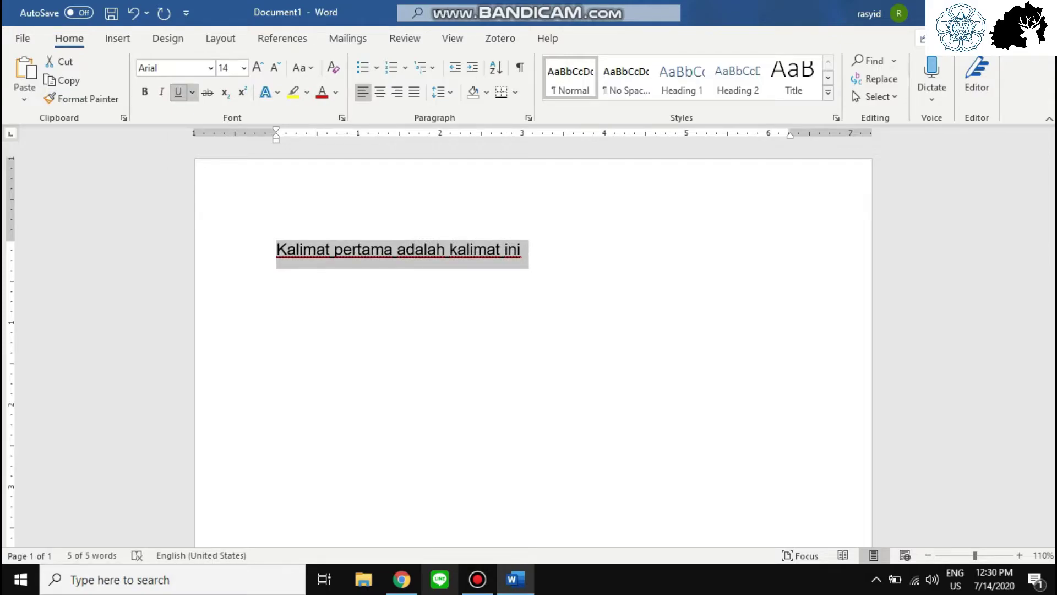
drag(523, 251, 272, 251)
drag(522, 251, 276, 251)
click(192, 92)
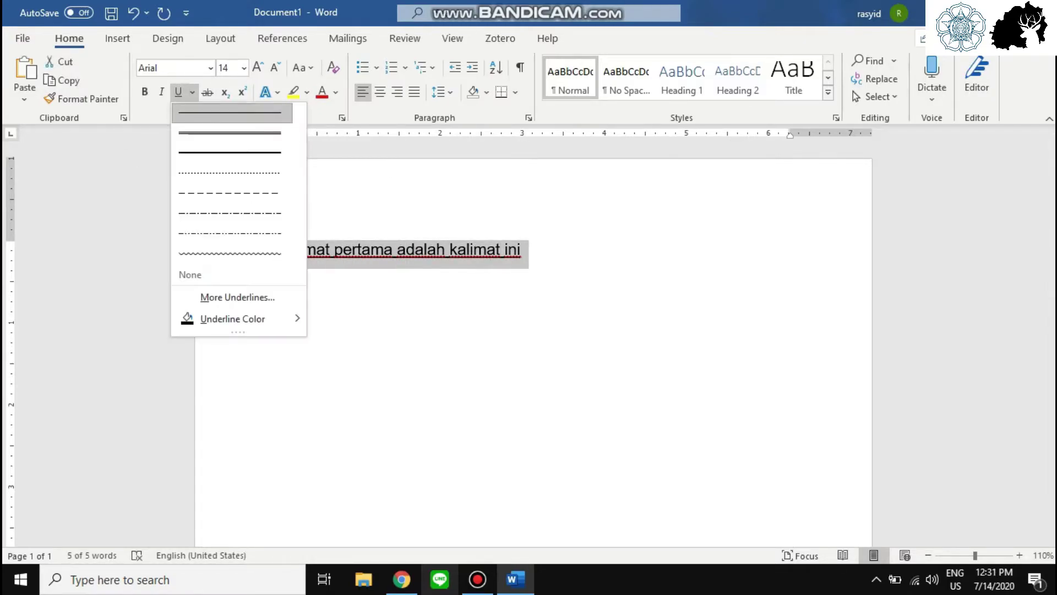
click(229, 111)
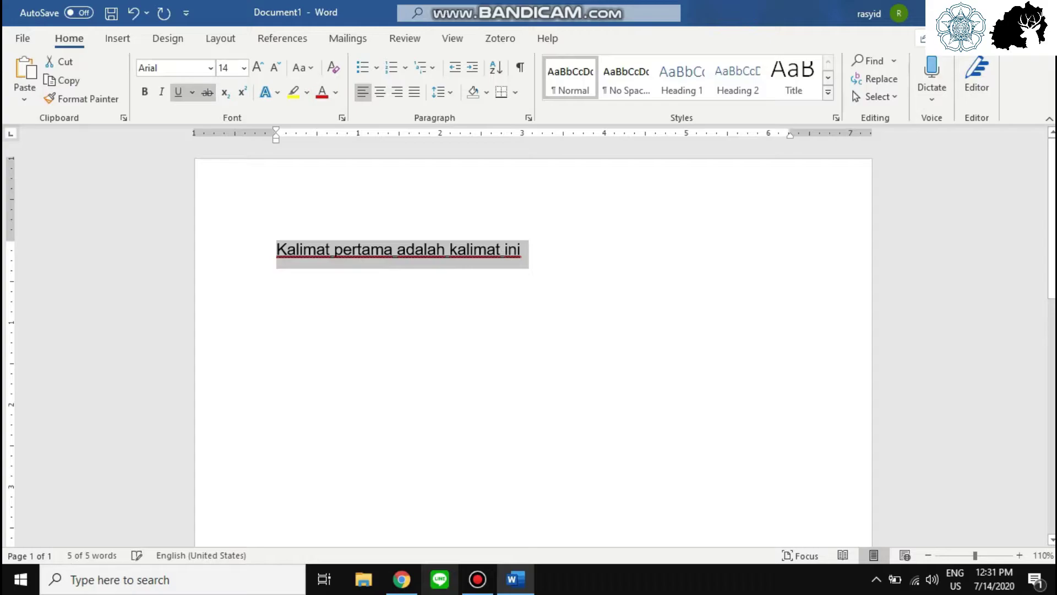
Try the thick and wavy underline styles on the whole sentence
click(192, 92)
click(232, 152)
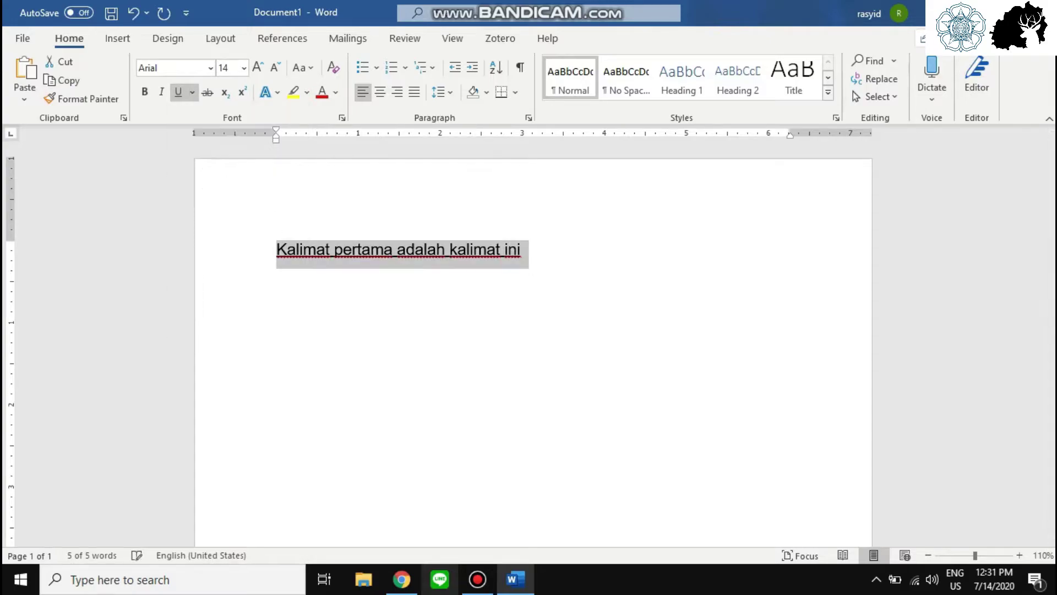
click(192, 92)
click(230, 253)
Switch the sentence's underline back to the single-line style and remove the underline
click(191, 92)
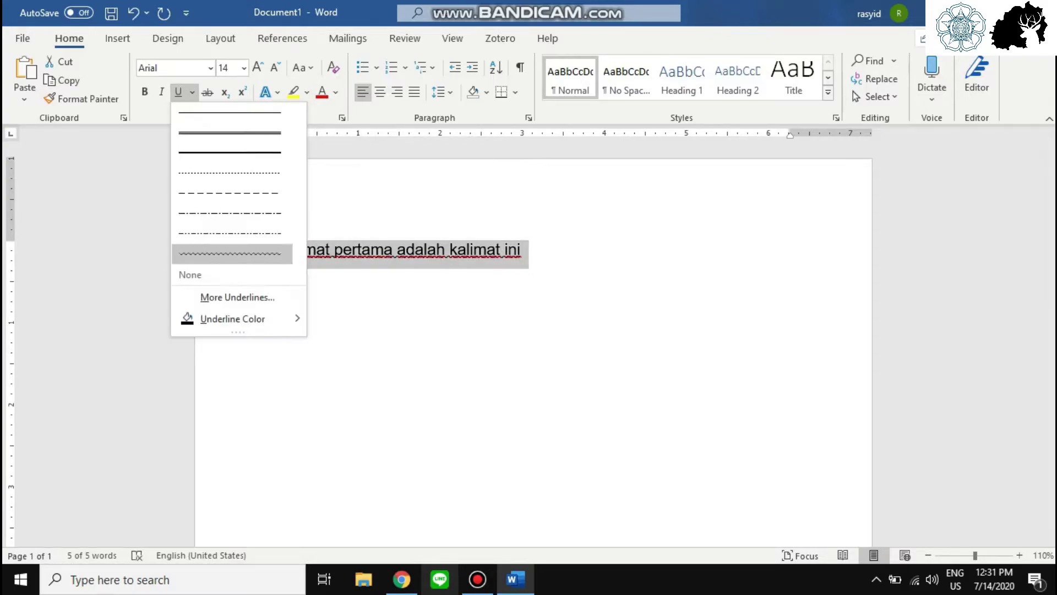
click(231, 113)
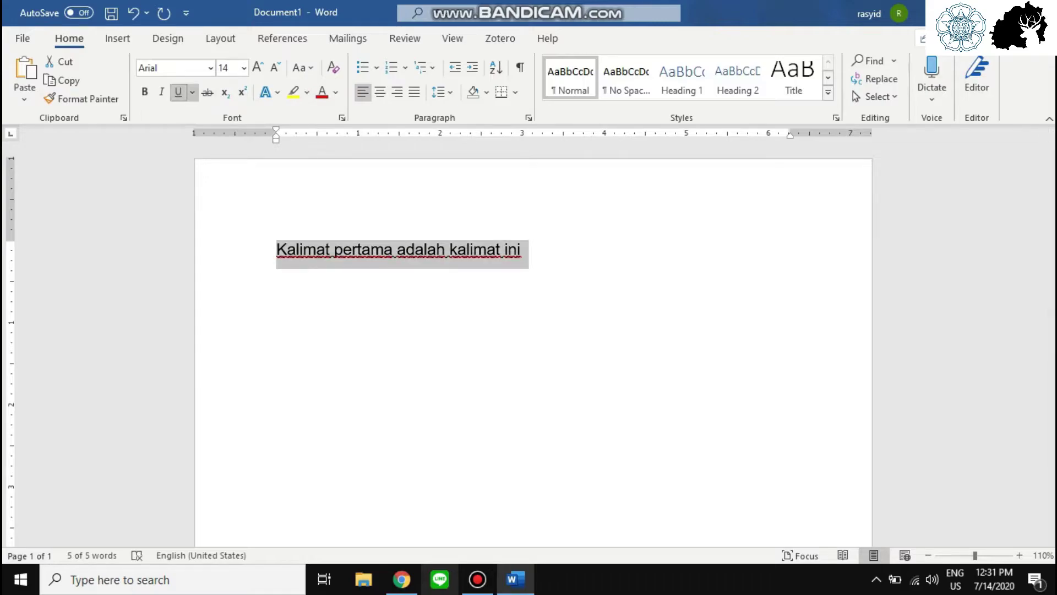
click(178, 92)
Apply strikethrough to the whole sentence and remove it again
click(406, 250)
drag(522, 250, 259, 250)
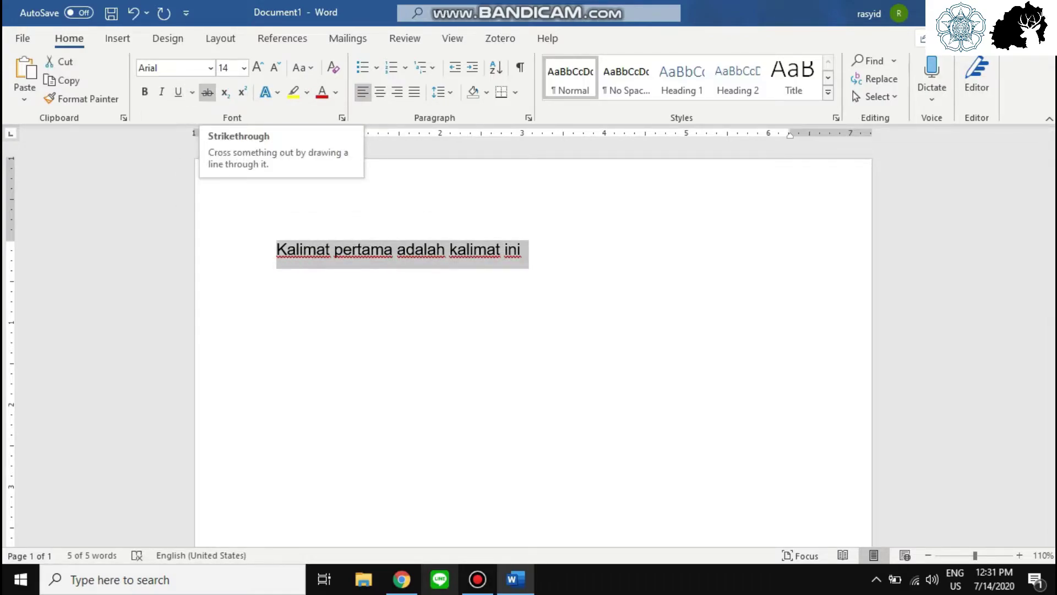
click(207, 92)
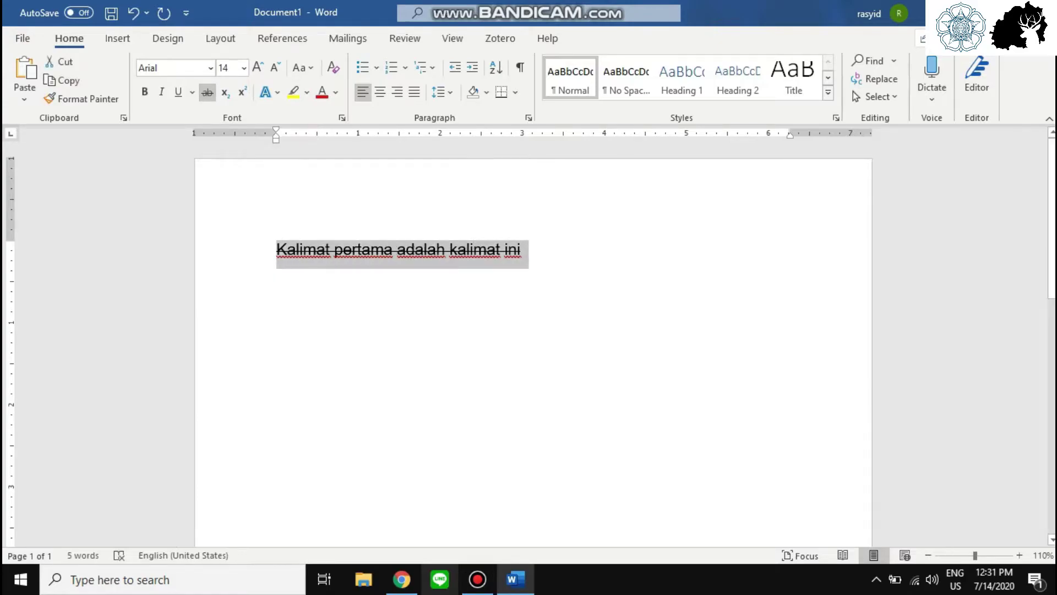
click(415, 250)
drag(527, 252, 276, 250)
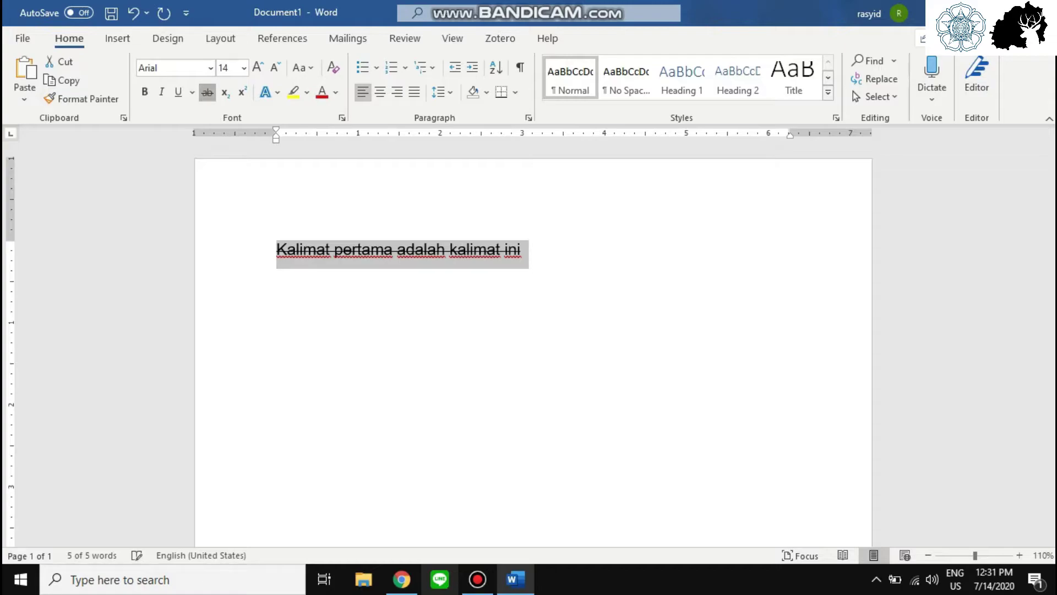
click(207, 92)
Set the font color of the whole sentence to the black theme color
drag(528, 252, 276, 251)
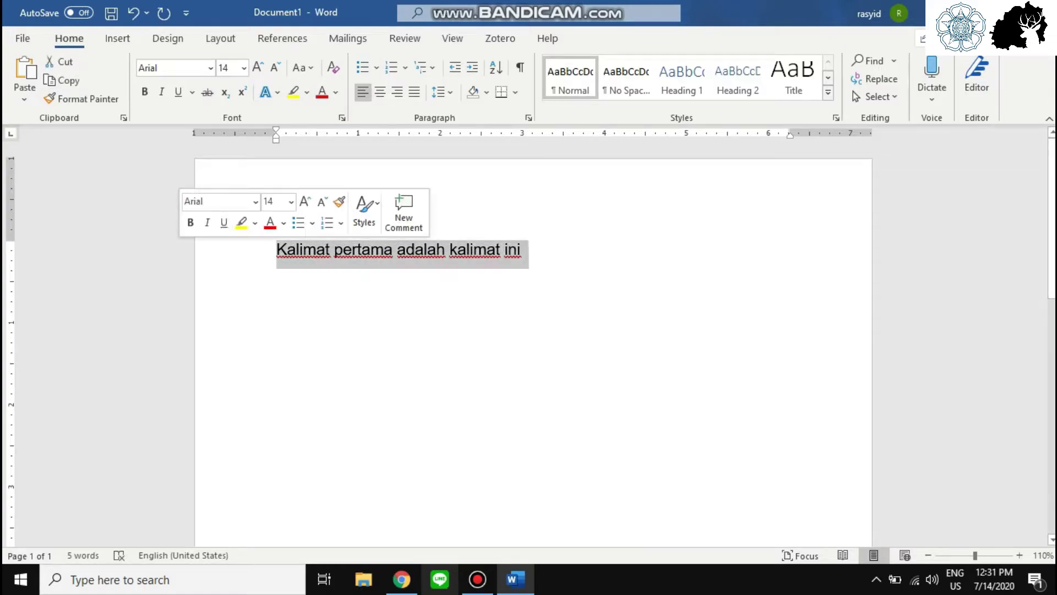
click(457, 249)
drag(527, 253, 277, 250)
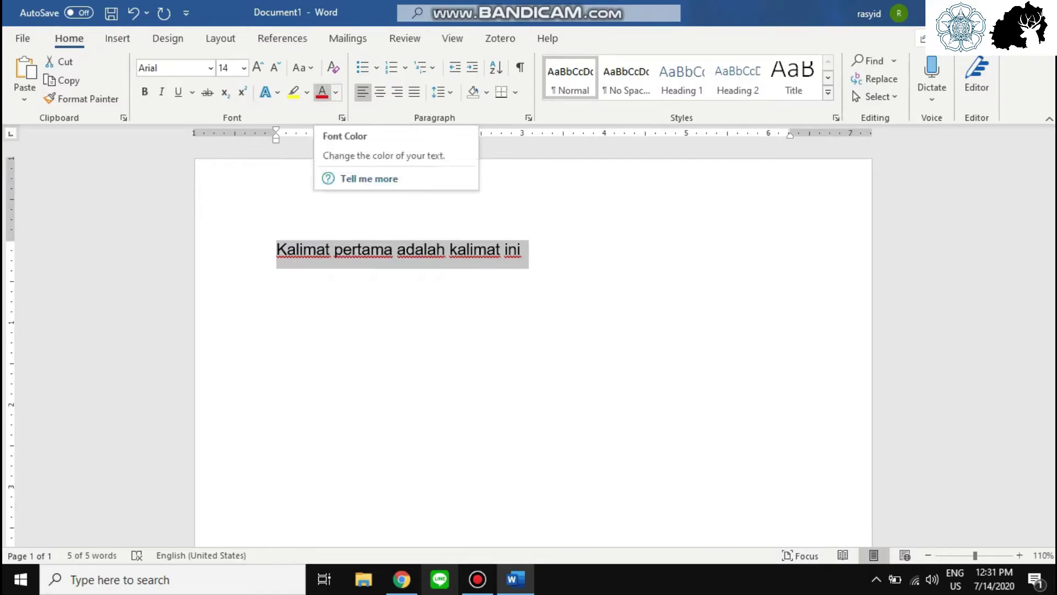
click(335, 92)
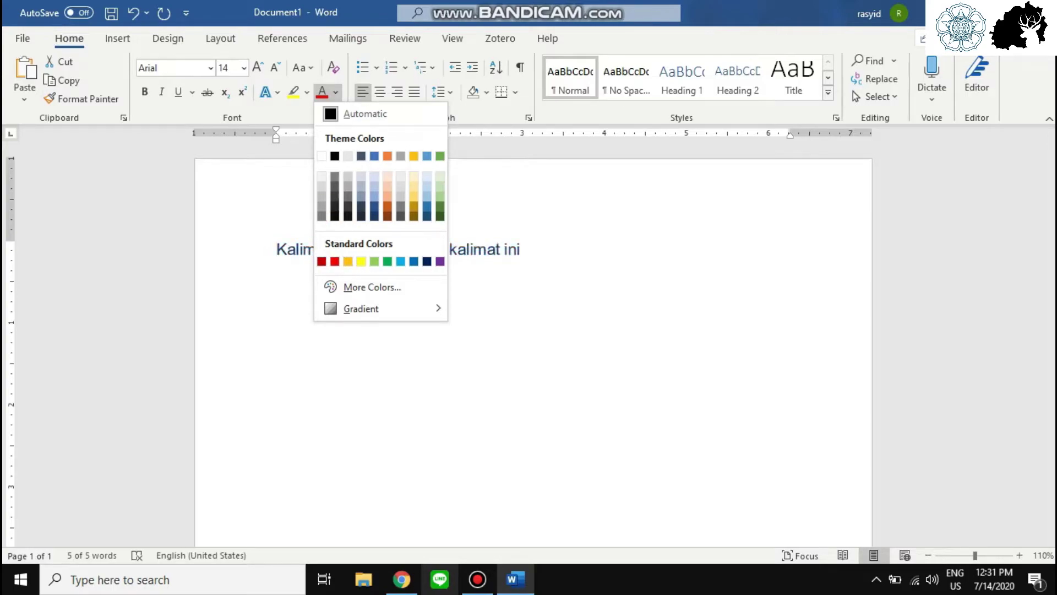
click(335, 156)
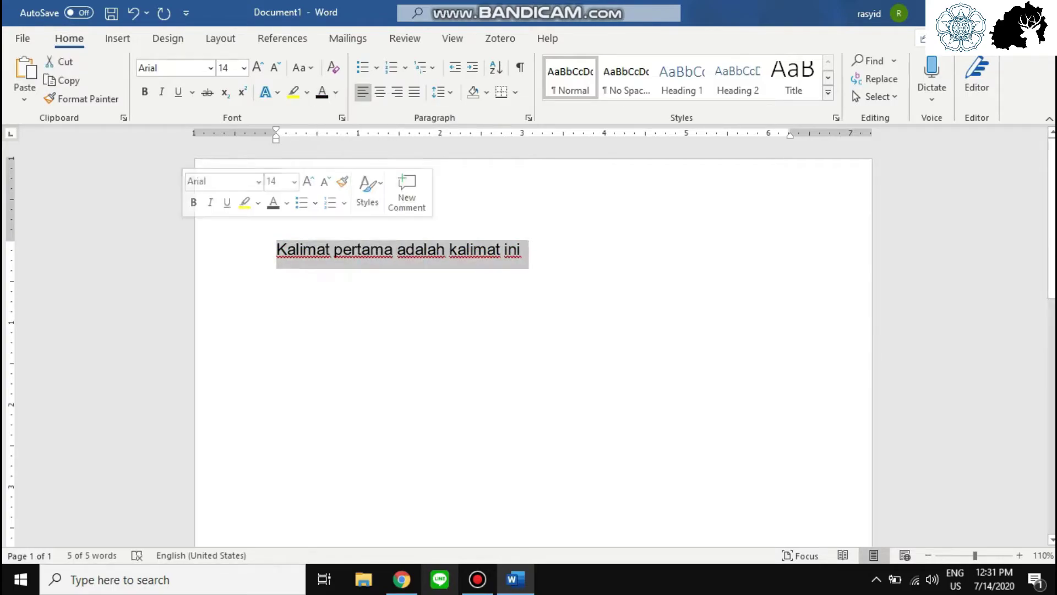
Extend the sentence after "ini" with ", kemudian kalimat selanjutnya adalah kalimat kedua yang disusul oleh kalimat ketiga"
click(521, 250)
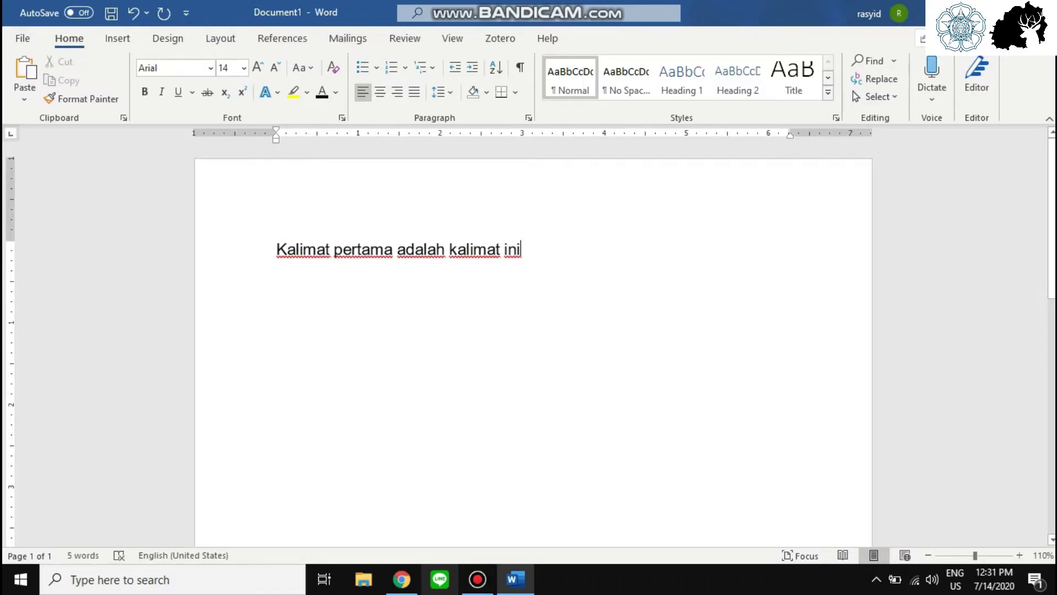
text(,)
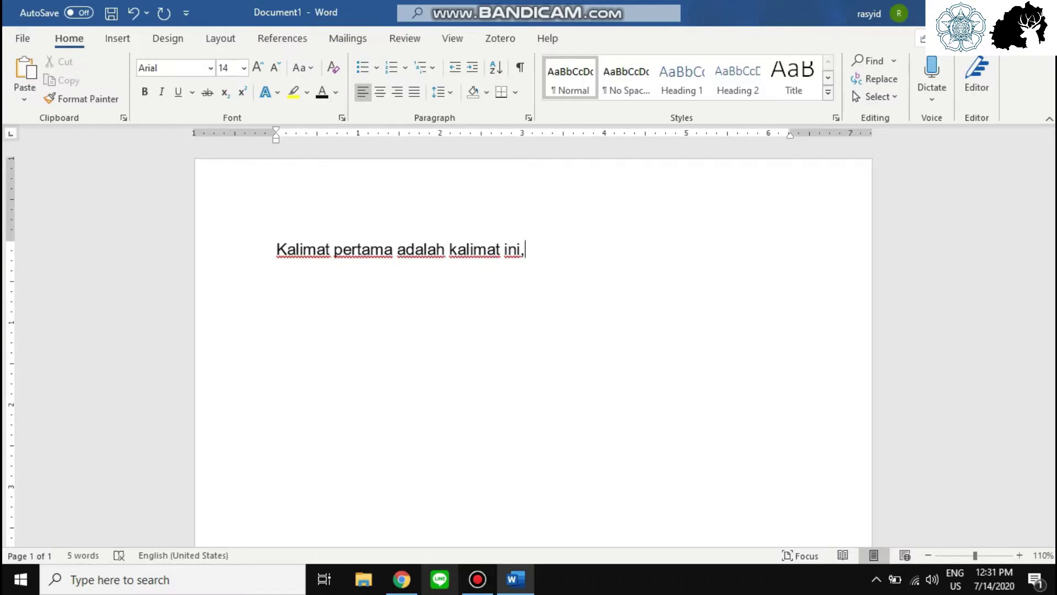
text( kemudian kalimat selanjut)
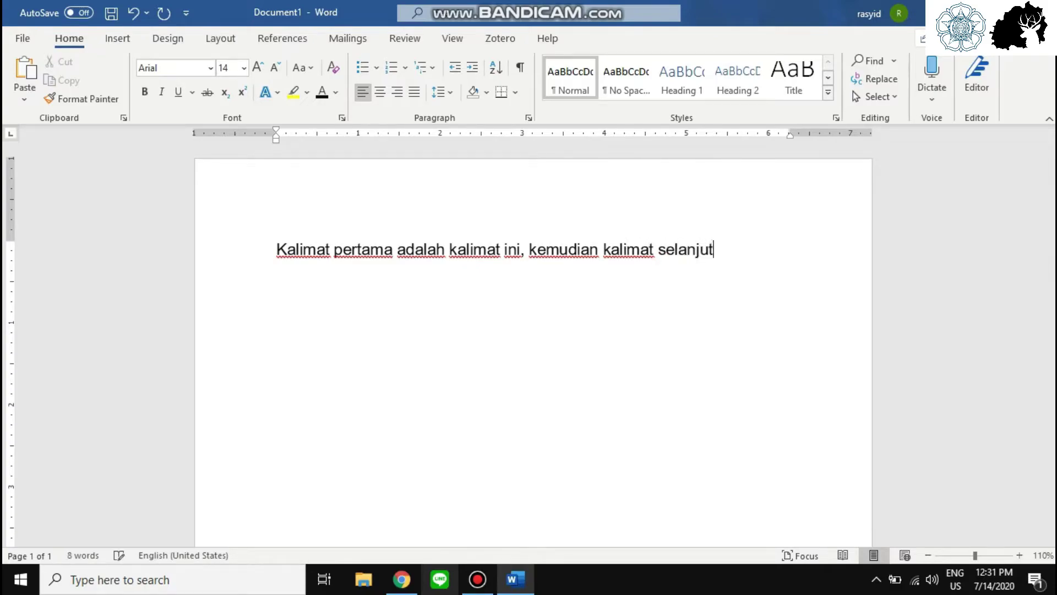
text(nya adalah kamil)
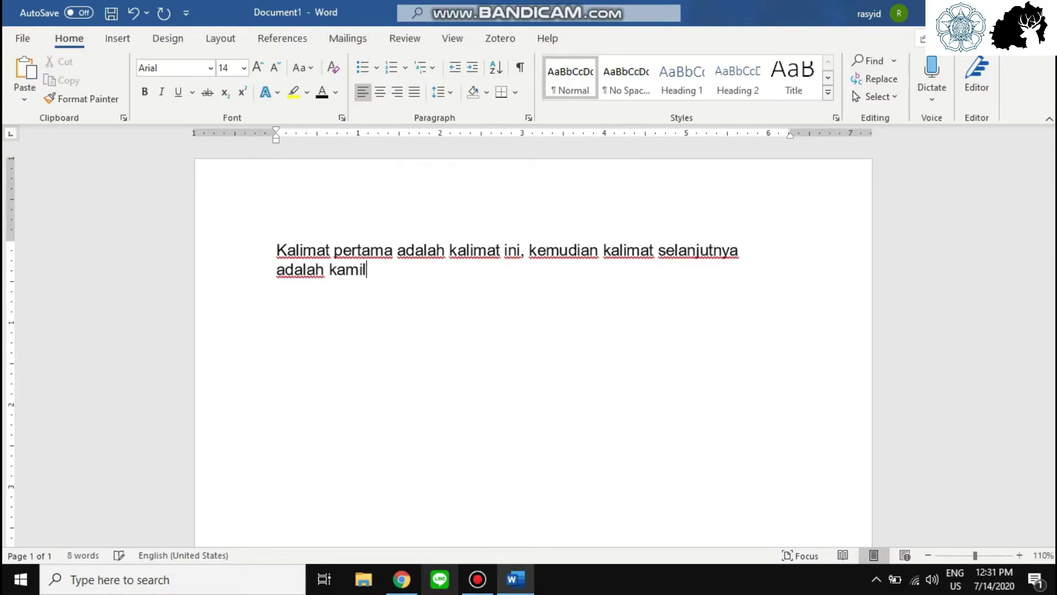
key(BackSpace)
key(BackSpace)
text(mat kedua yang disusu)
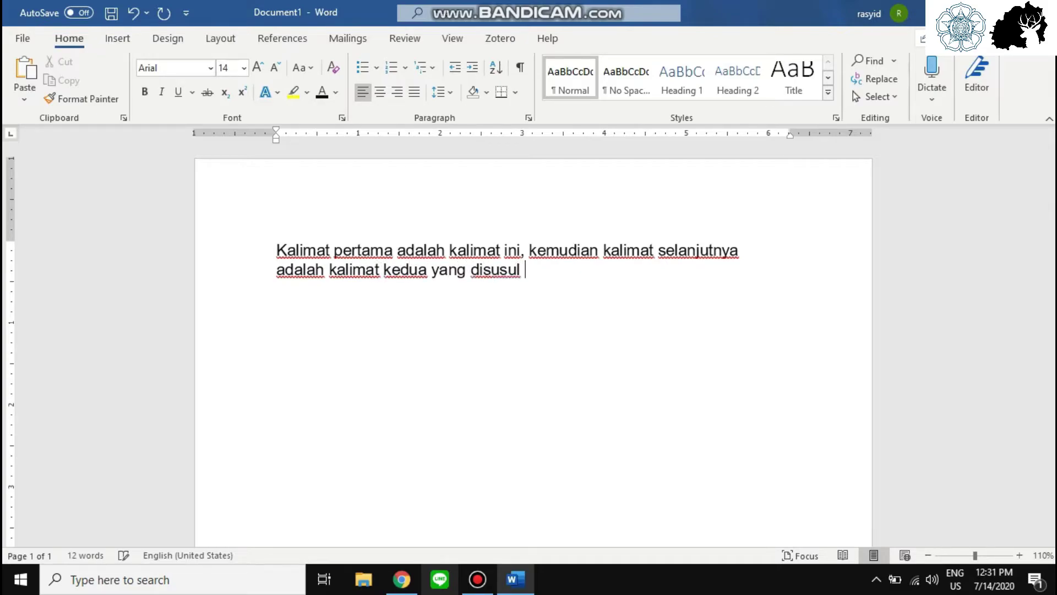
text(kalimat ketiga)
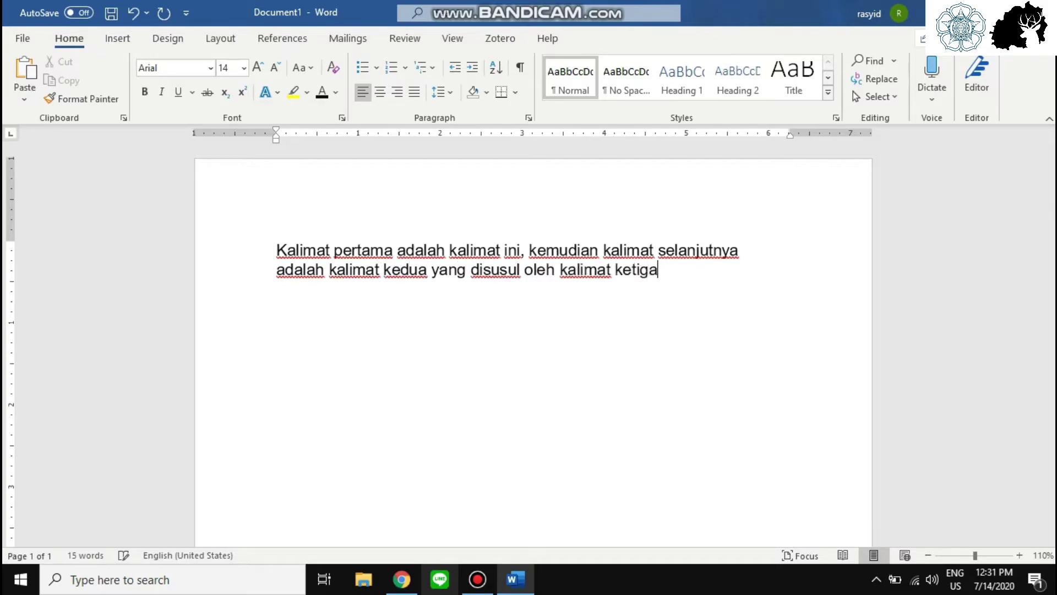
Select the whole two-line paragraph and justify it
key(ctrl+a)
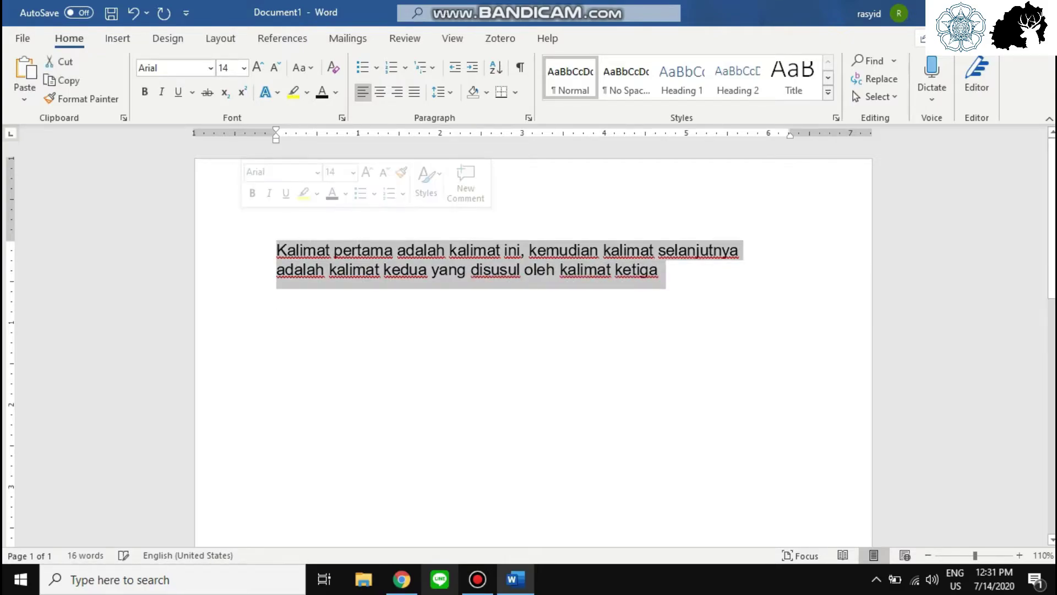
click(277, 298)
key(ctrl+a)
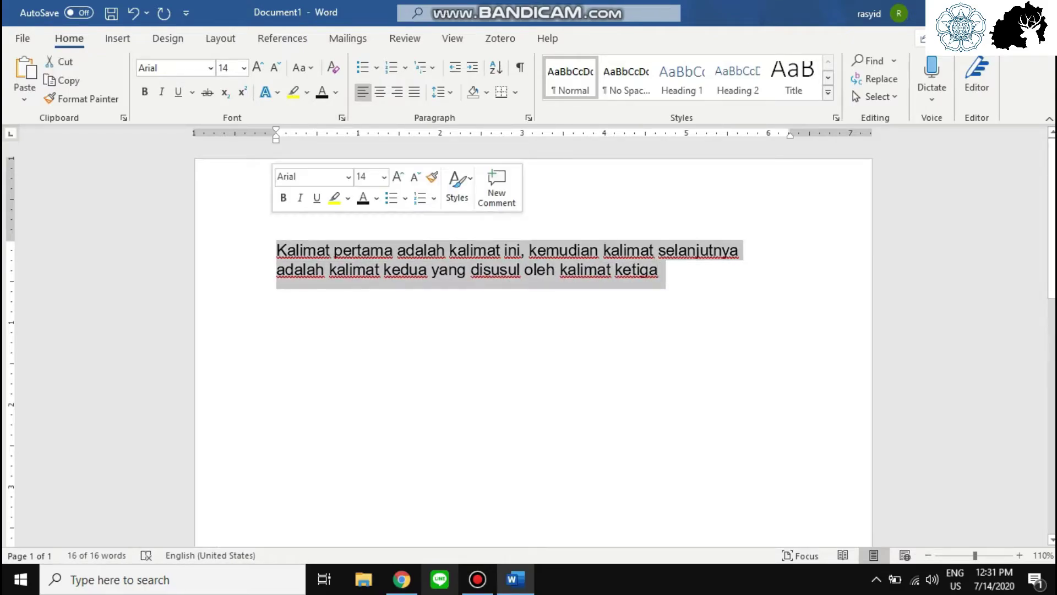
click(277, 298)
key(ctrl+a)
click(245, 270)
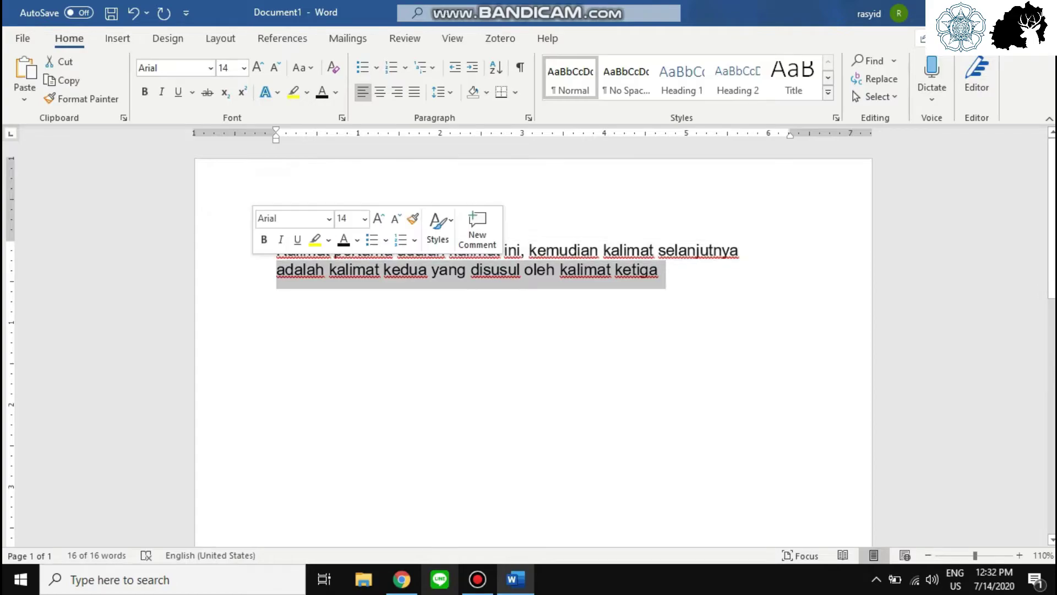
click(659, 270)
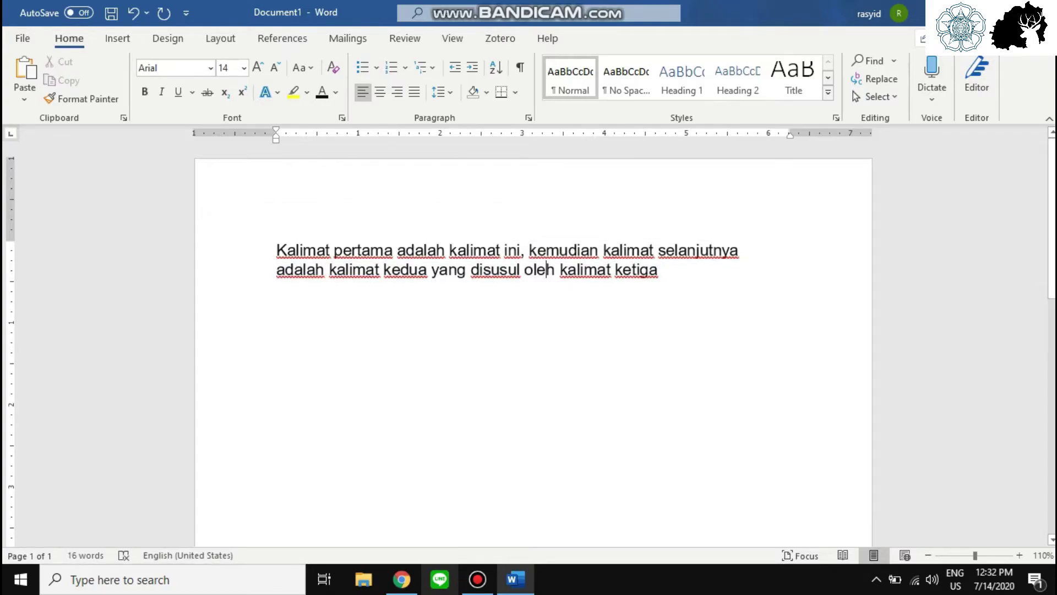
key(ctrl+a)
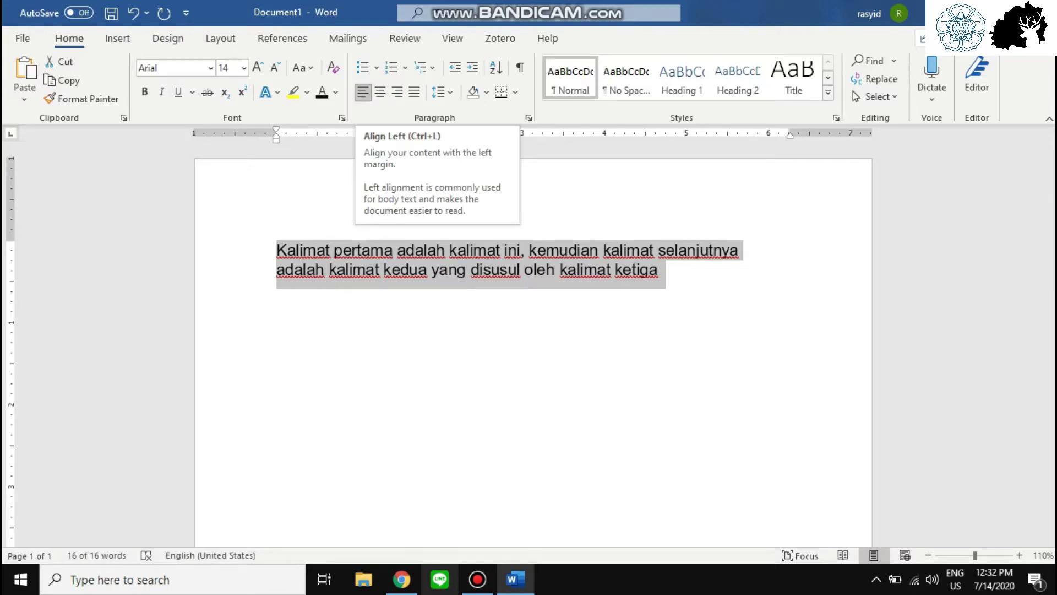
key(ctrl+j)
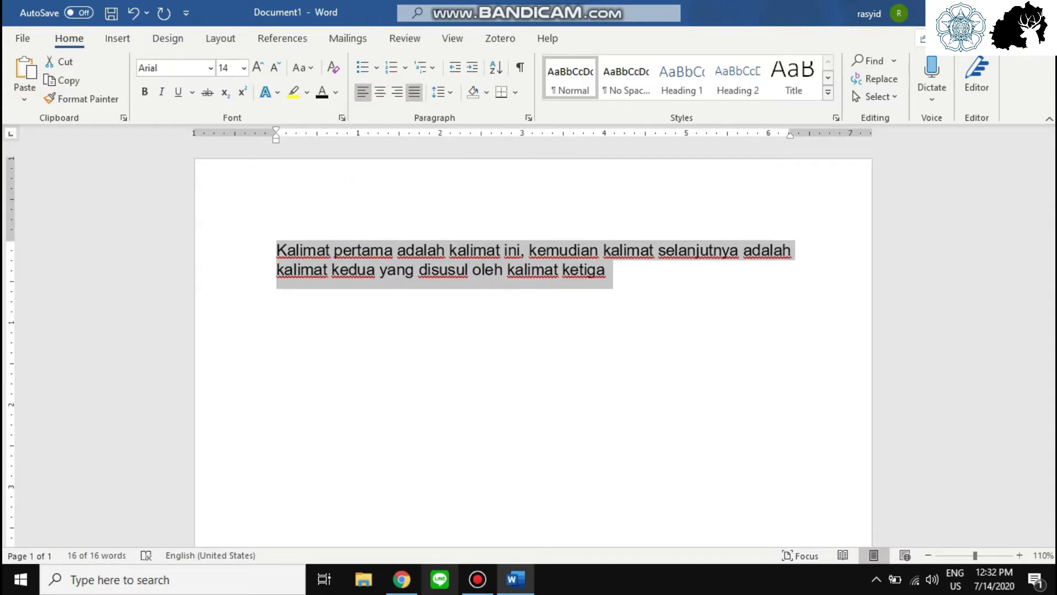
Return the paragraph to left alignment and change it to right alignment
key(ctrl+l)
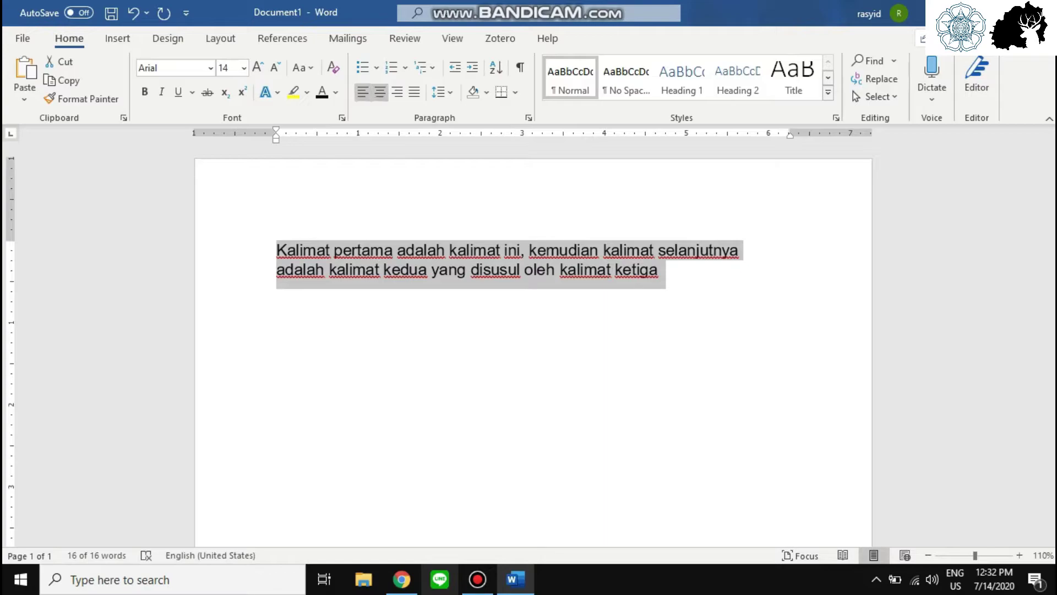
click(397, 92)
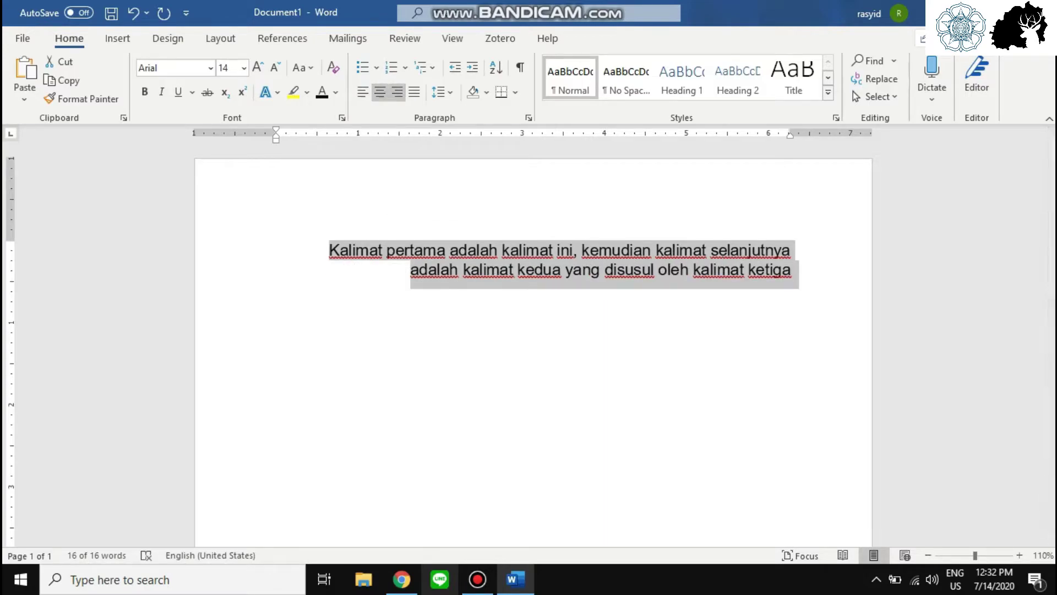
Center the selected two-line paragraph, and change it to justified alignment
click(380, 92)
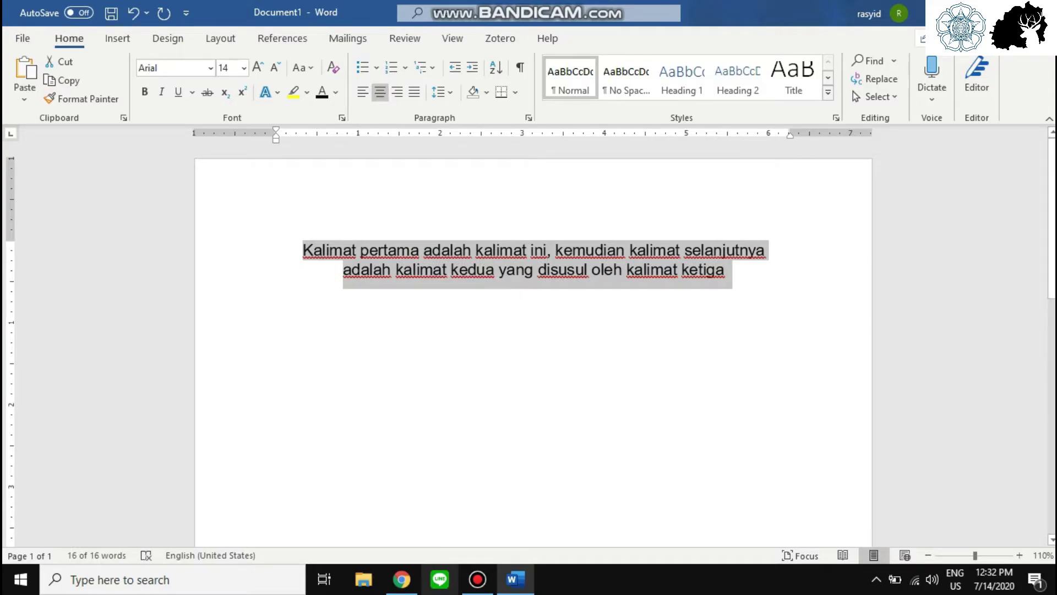
click(414, 92)
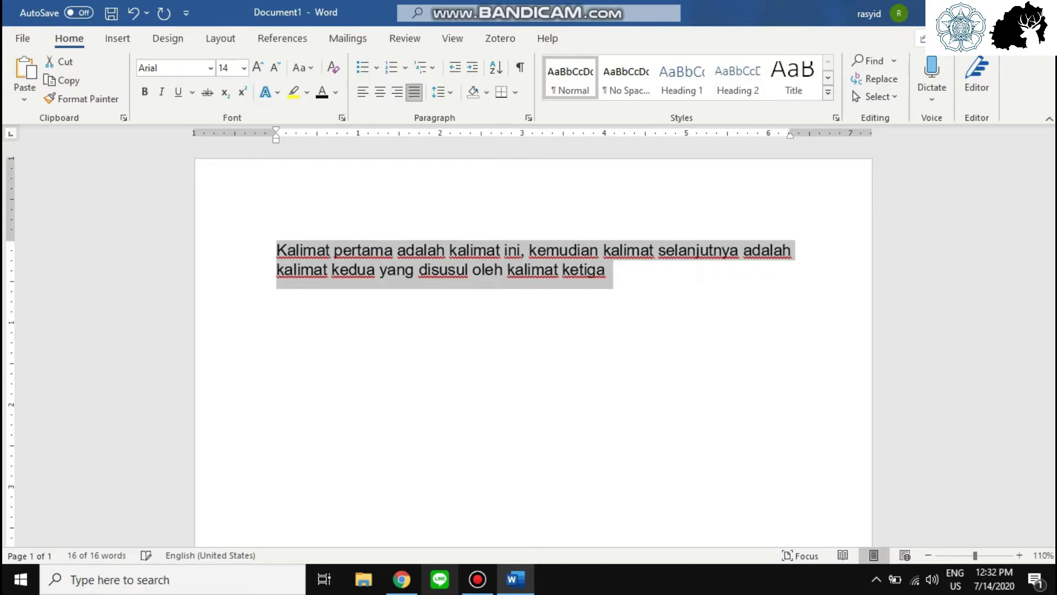
click(277, 297)
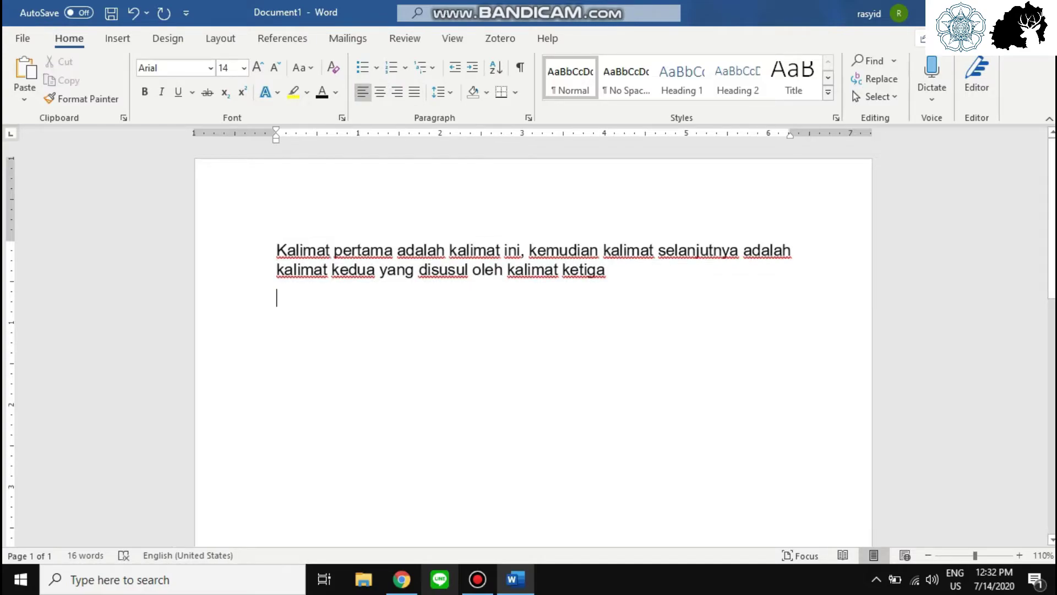
drag(277, 297, 269, 249)
click(277, 297)
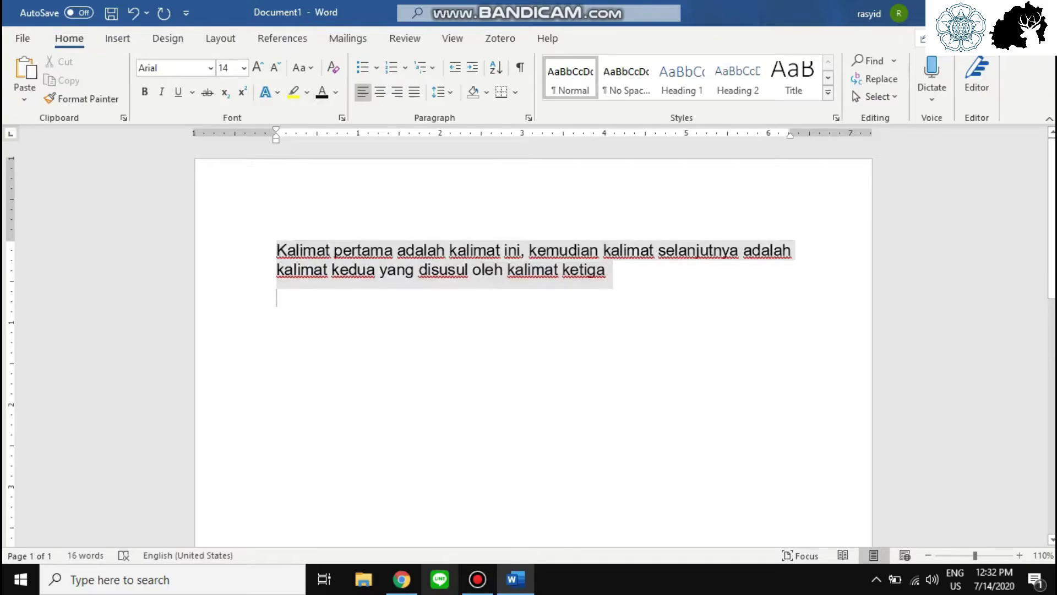
Add three separate lines below the paragraph reading "Apel", "Manga" and "pepaya"
key(BackSpace)
key(Return)
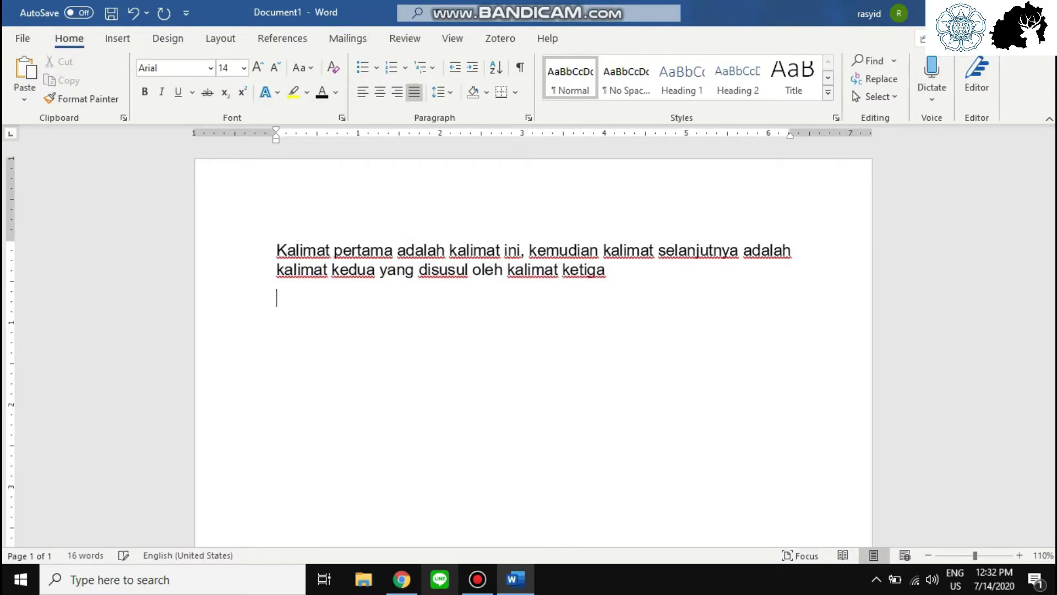
text(sael)
key(Return)
text(manga)
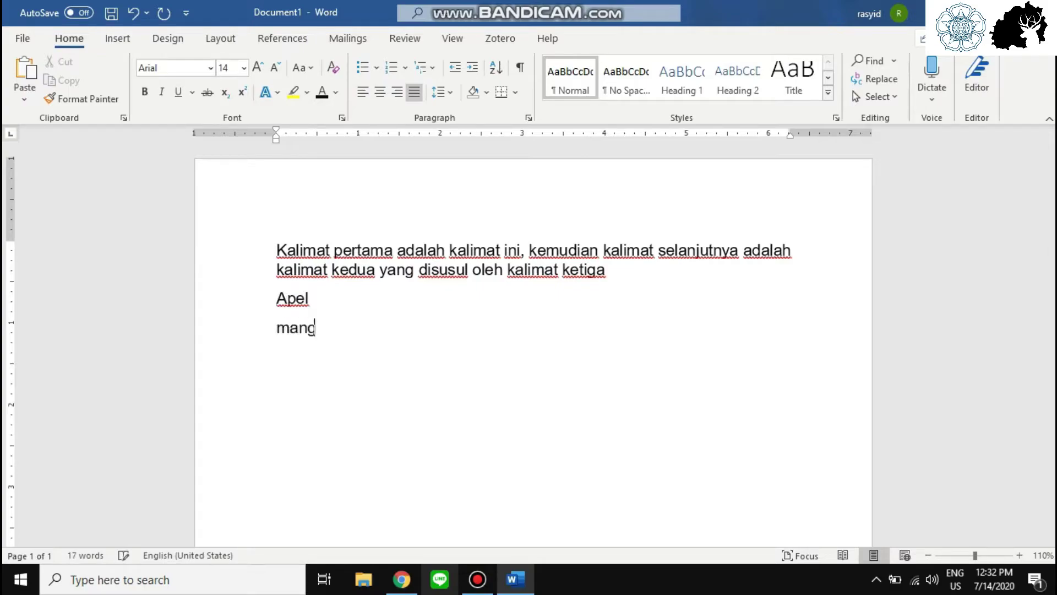
key(Return)
text(pepaya)
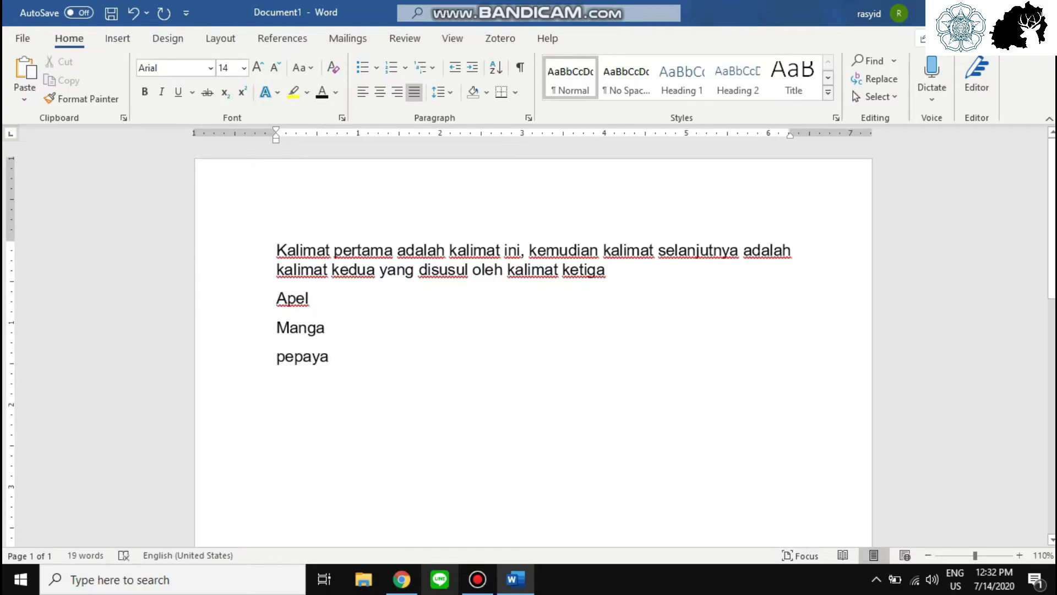
Give the three fruit lines check-mark bullets and replace these with 1., 2., 3. numbering
drag(334, 357, 271, 299)
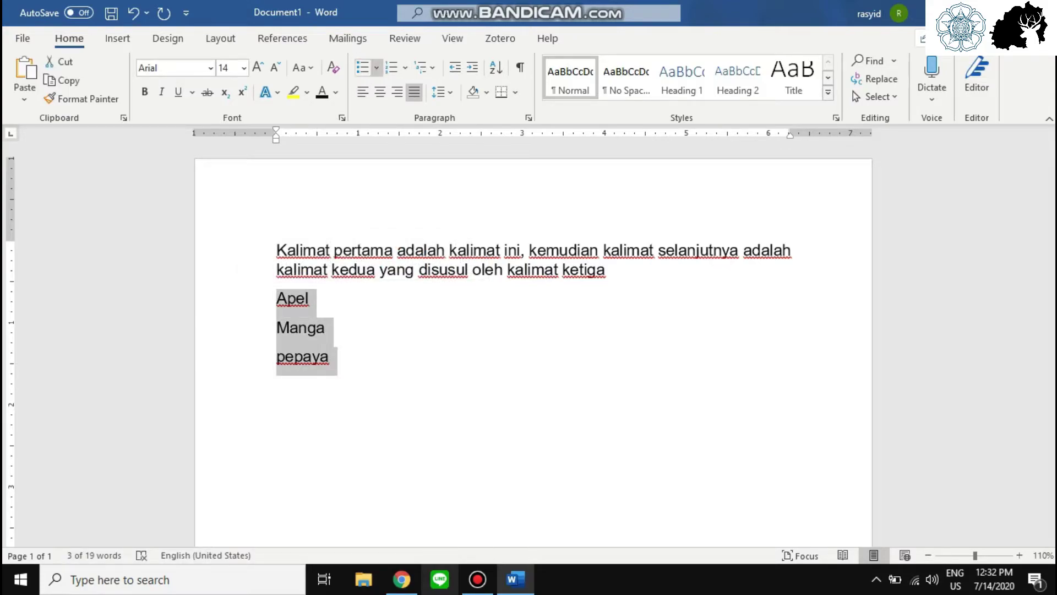
click(376, 67)
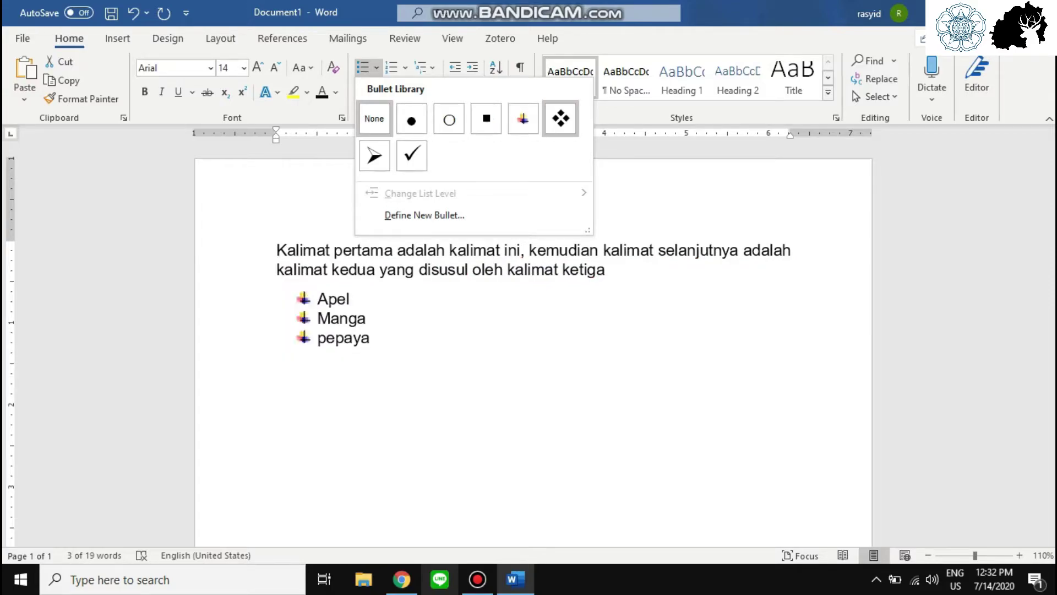
click(411, 155)
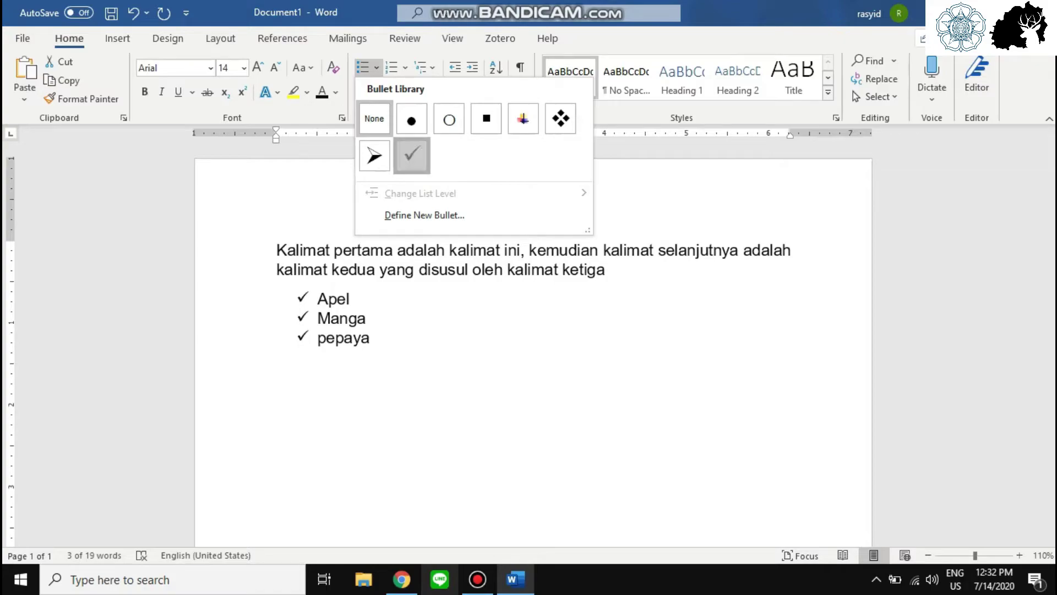
click(405, 67)
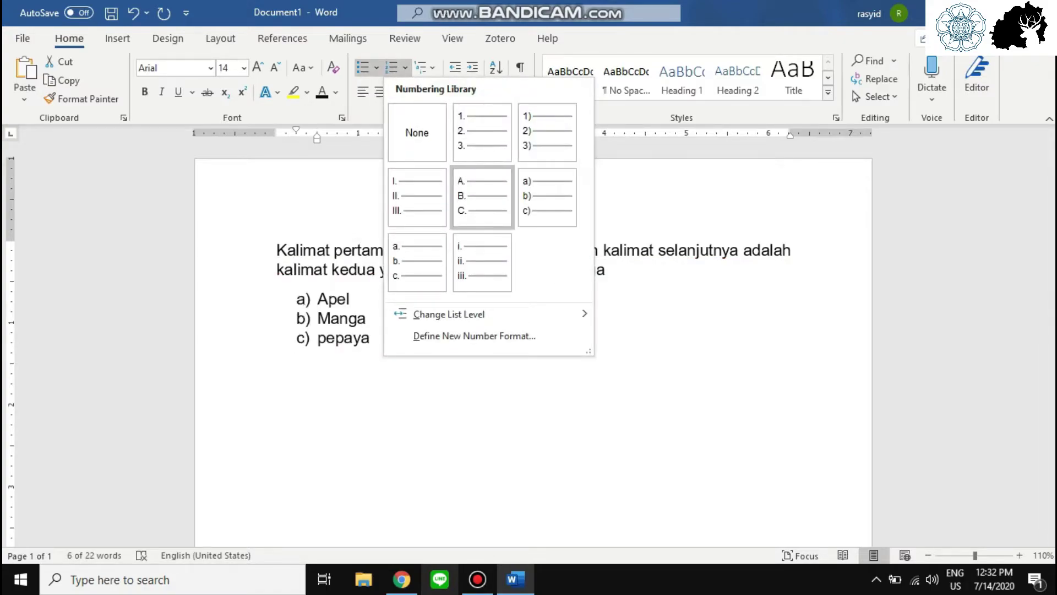
click(481, 132)
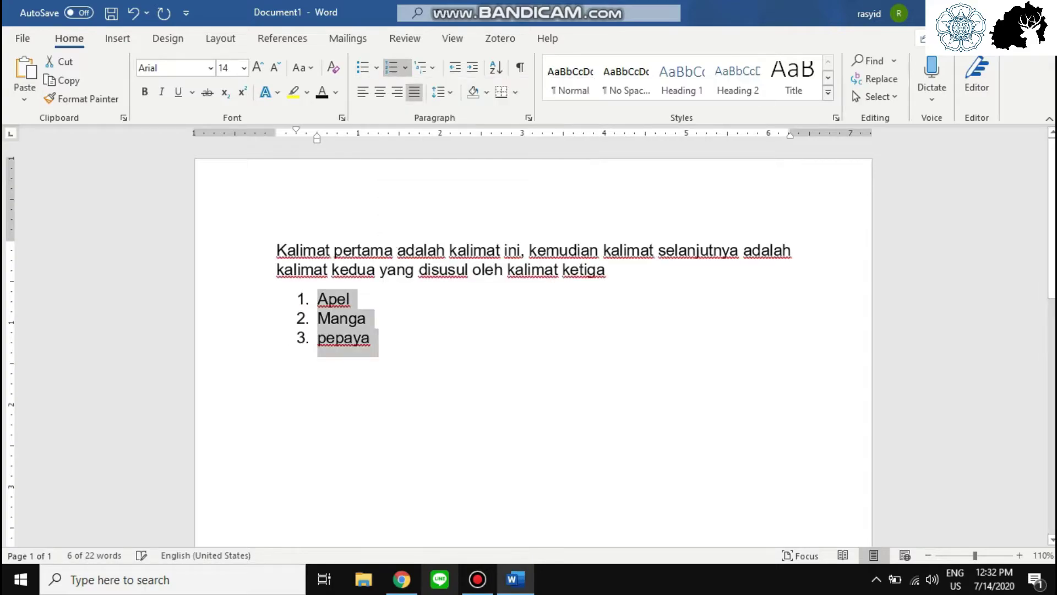
click(361, 337)
drag(380, 365, 279, 249)
click(374, 319)
drag(380, 365, 279, 249)
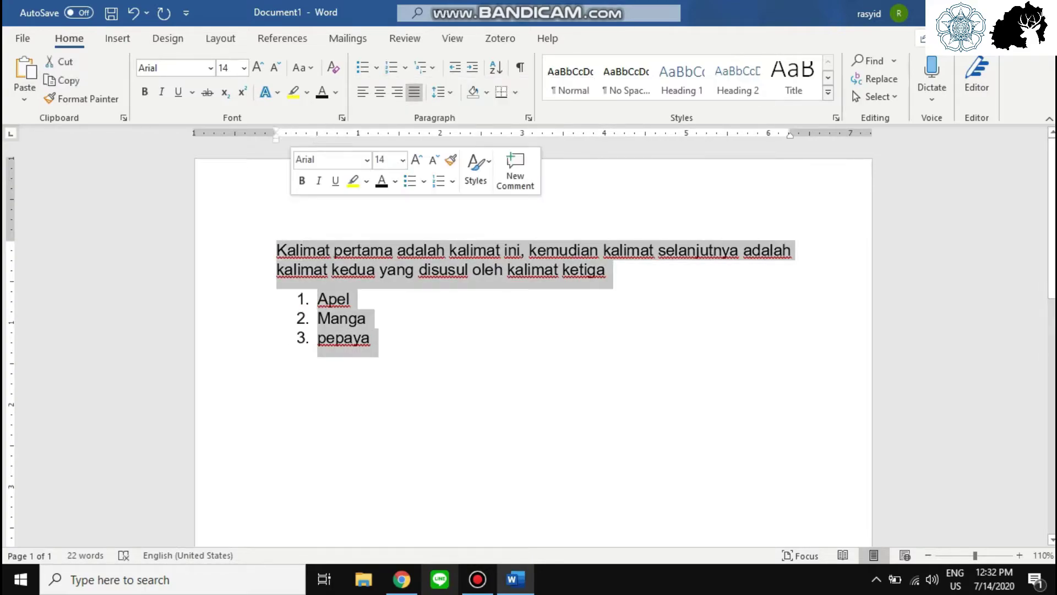
click(375, 320)
drag(380, 364, 278, 248)
click(366, 318)
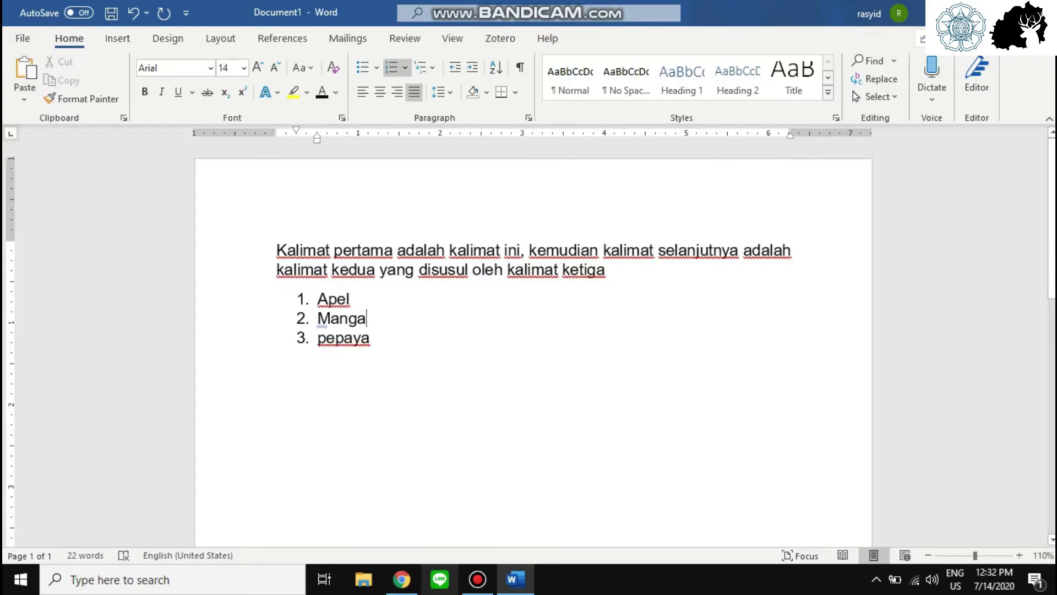
drag(795, 249, 368, 319)
click(350, 299)
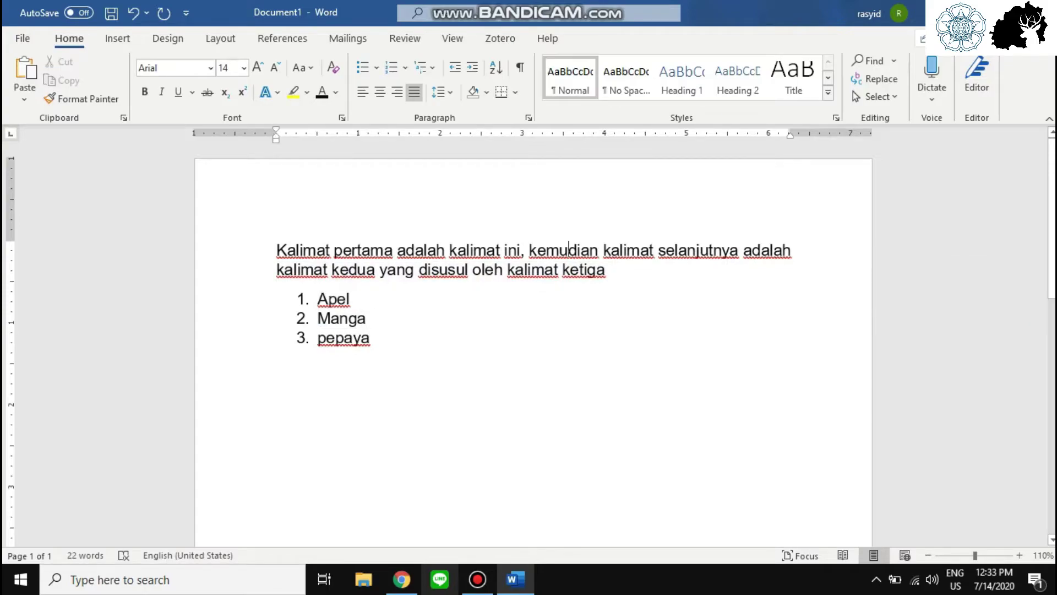
Set the line spacing of the entire document text to 1.5
click(579, 269)
key(ctrl+a)
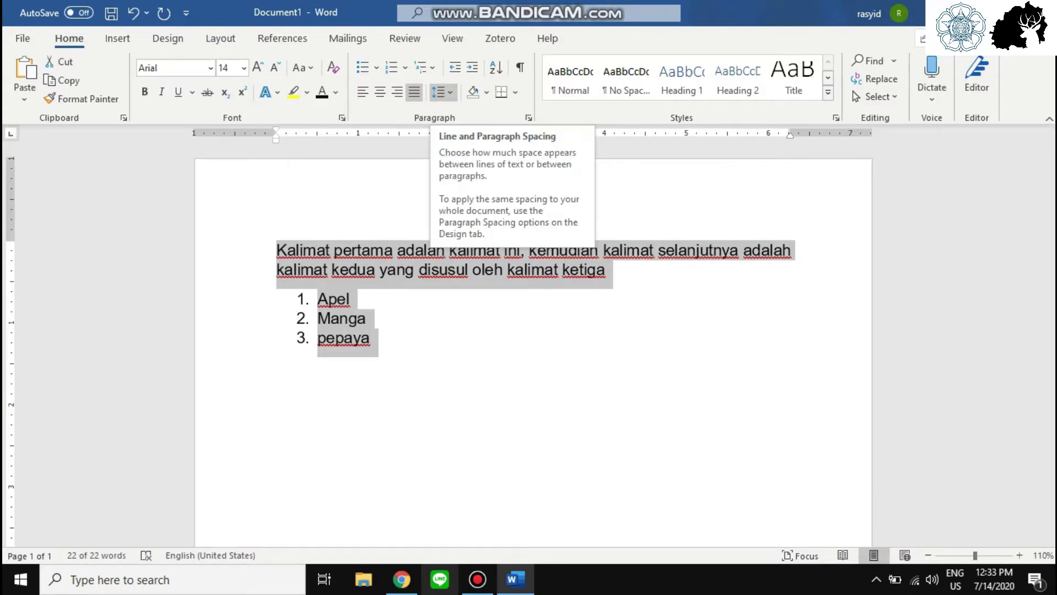
click(441, 92)
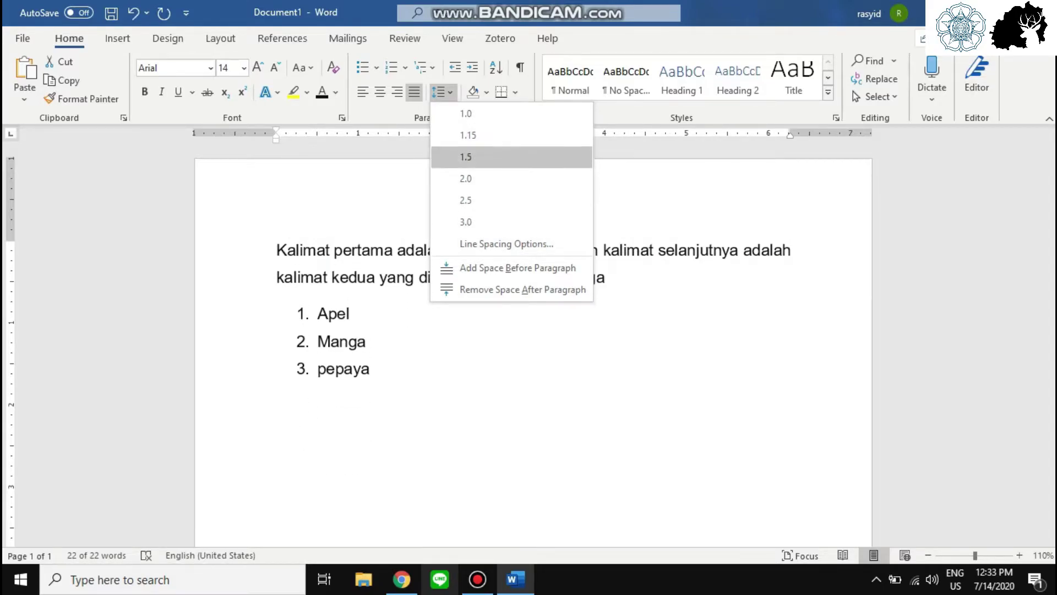
click(496, 157)
drag(380, 370, 276, 250)
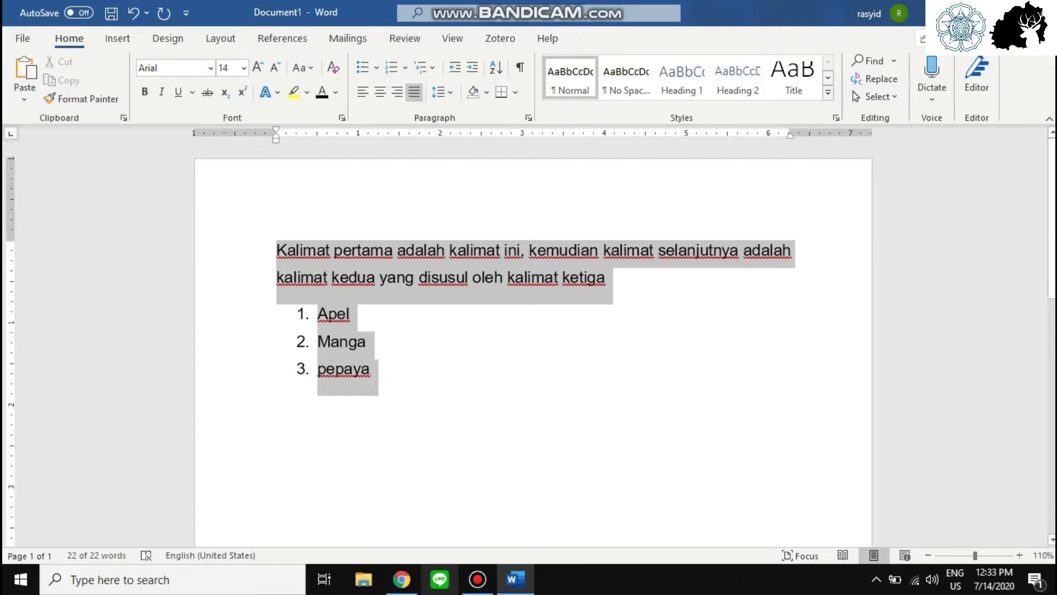
click(351, 314)
click(606, 278)
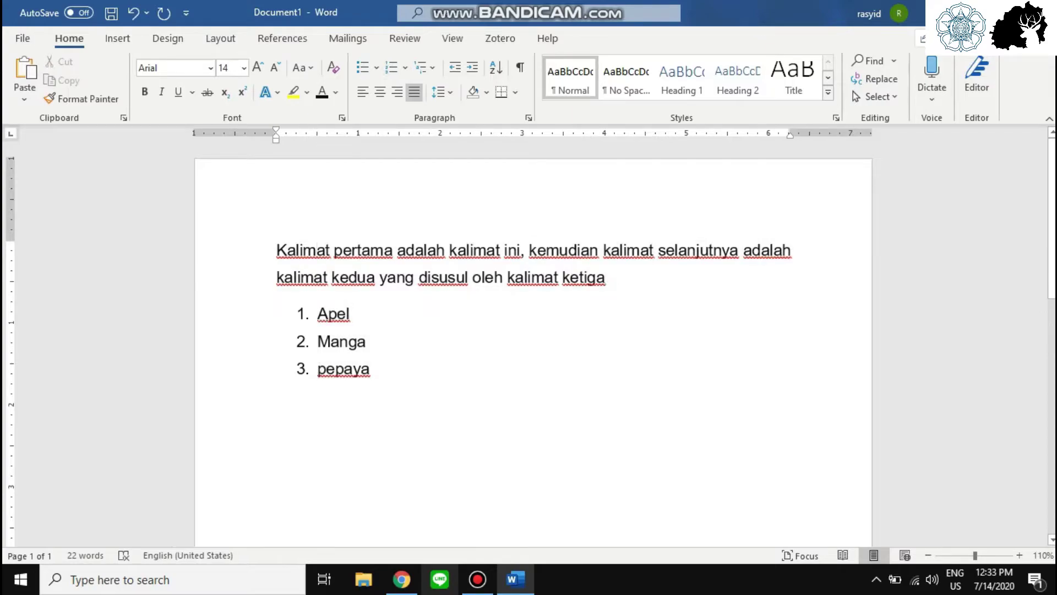
key(ctrl+a)
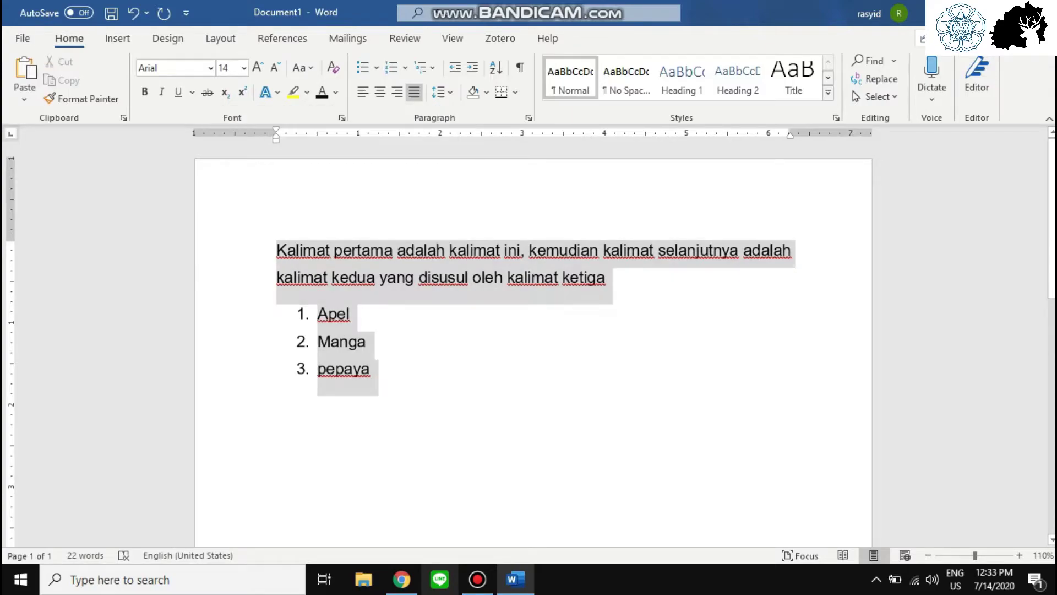
click(436, 249)
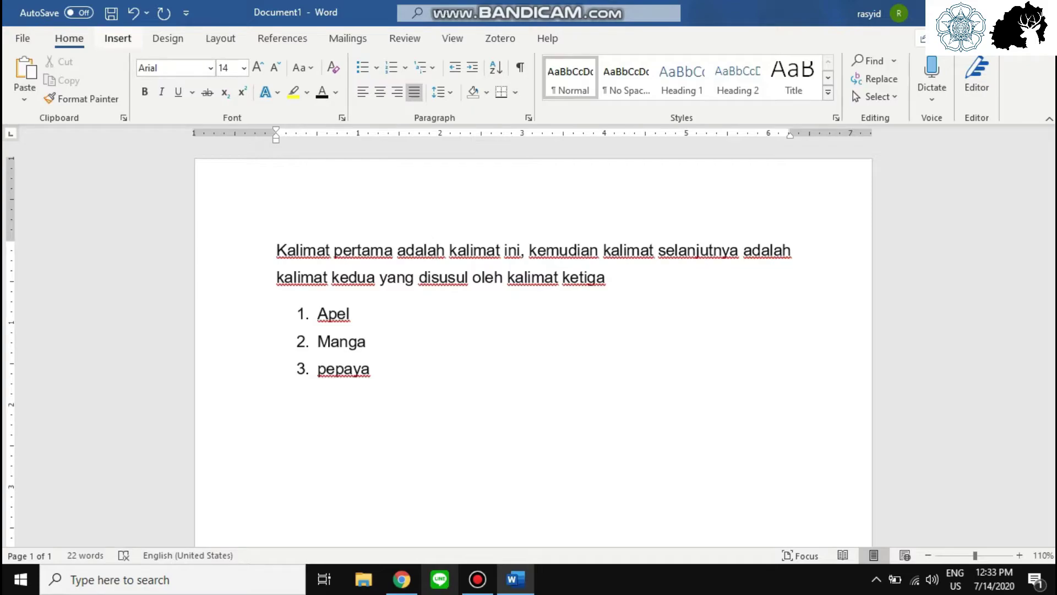
Insert a table with three columns and three rows on the empty line below the numbered list
click(118, 38)
click(277, 406)
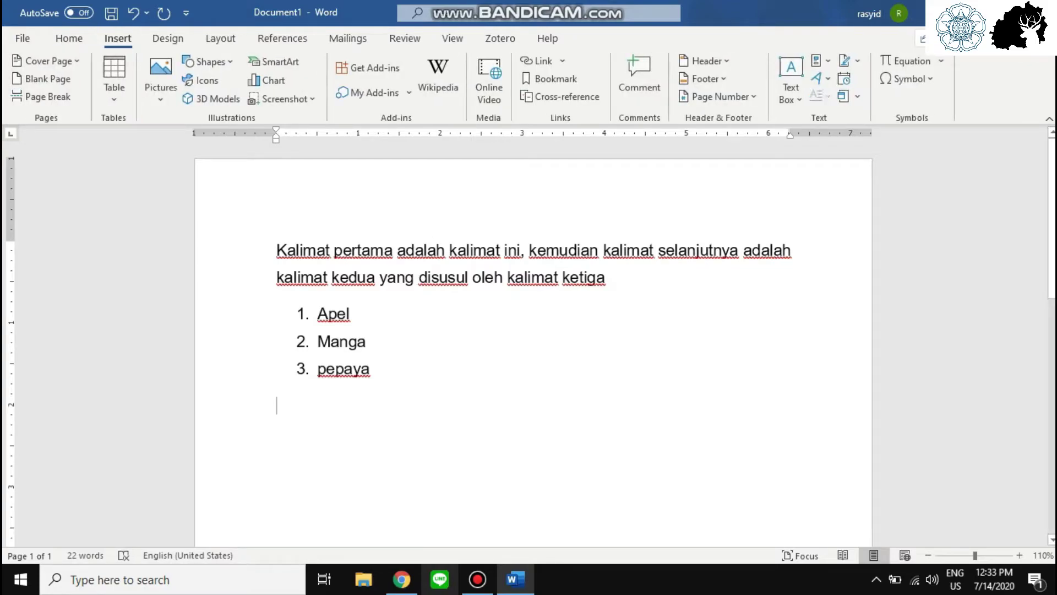
click(371, 369)
click(277, 405)
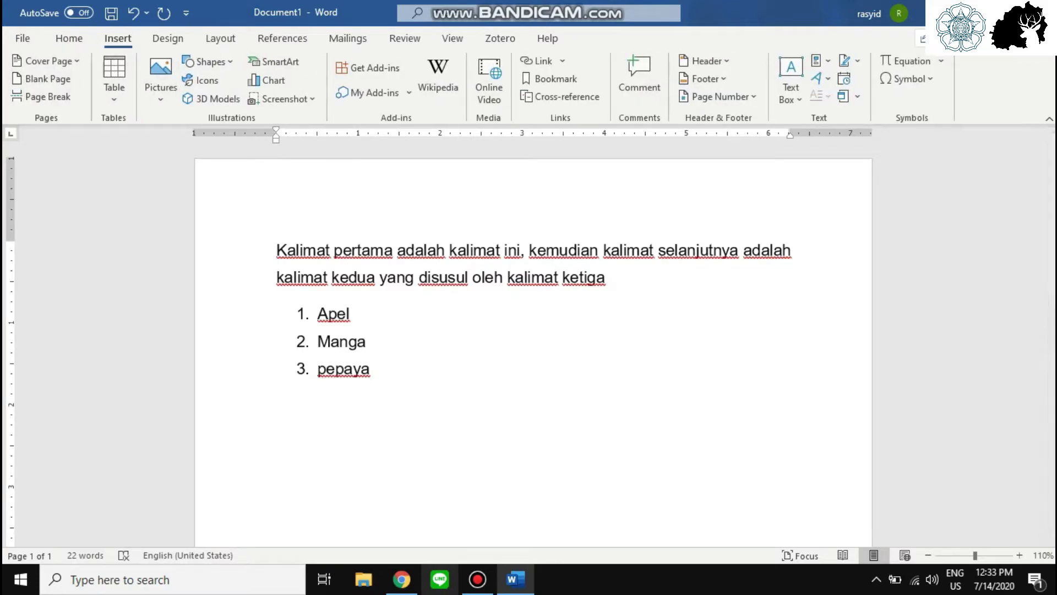
click(114, 77)
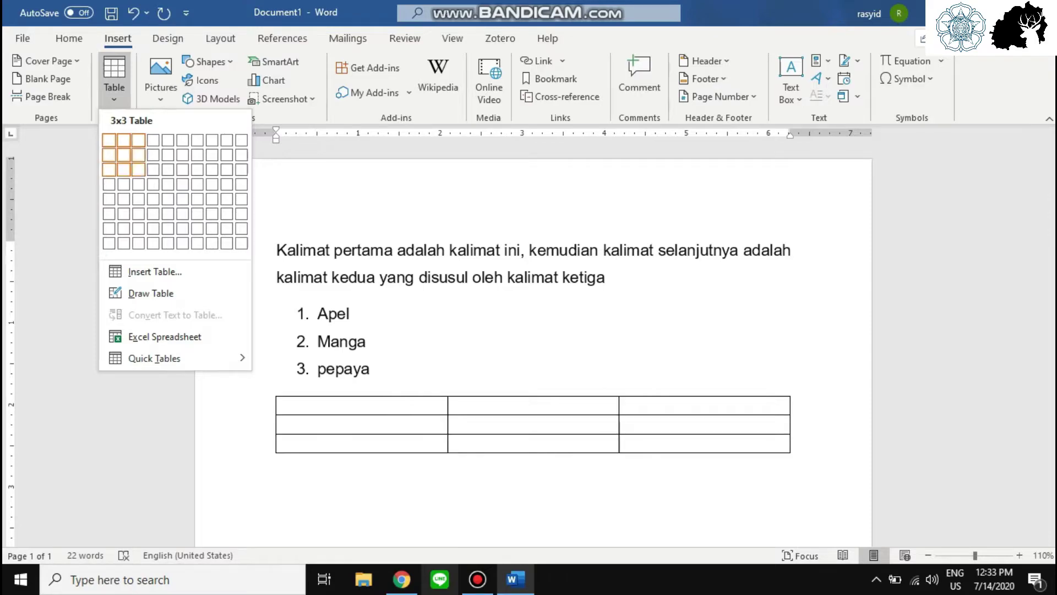
click(138, 169)
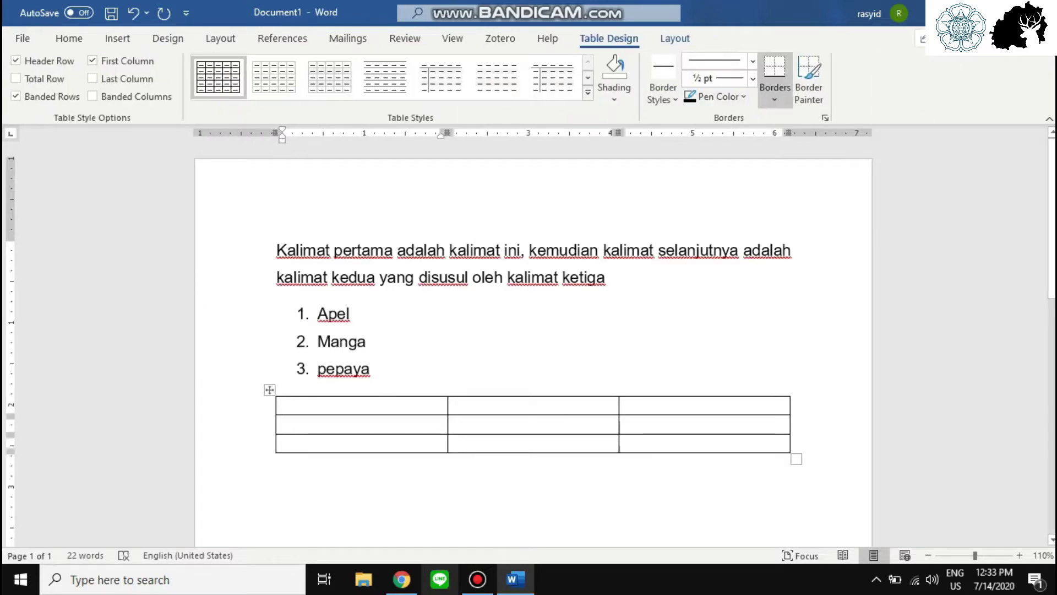
Add two more rows at the end of the table, extending it to five rows
click(793, 443)
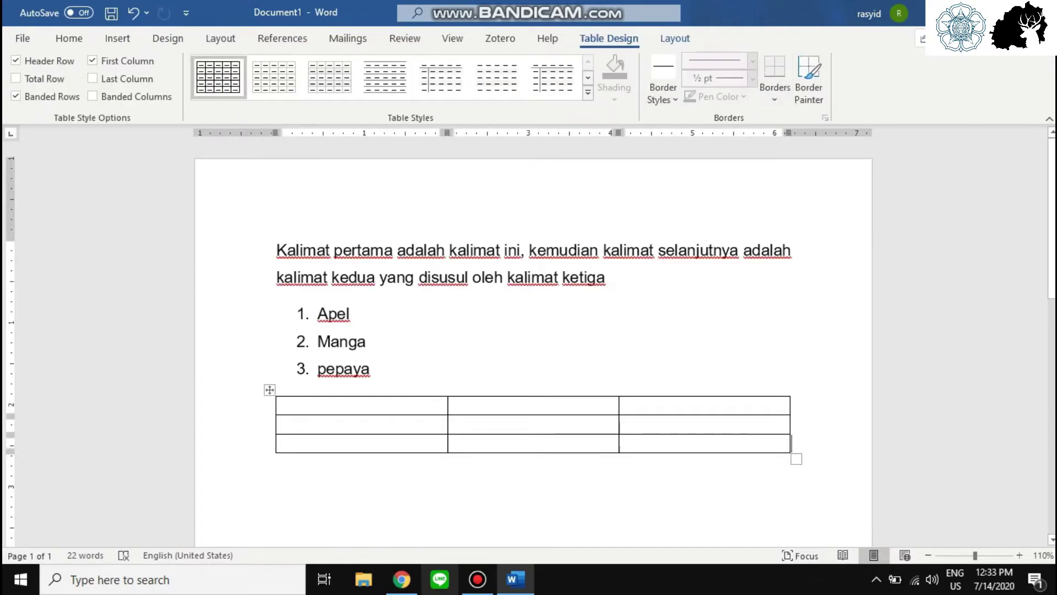
double_click(794, 444)
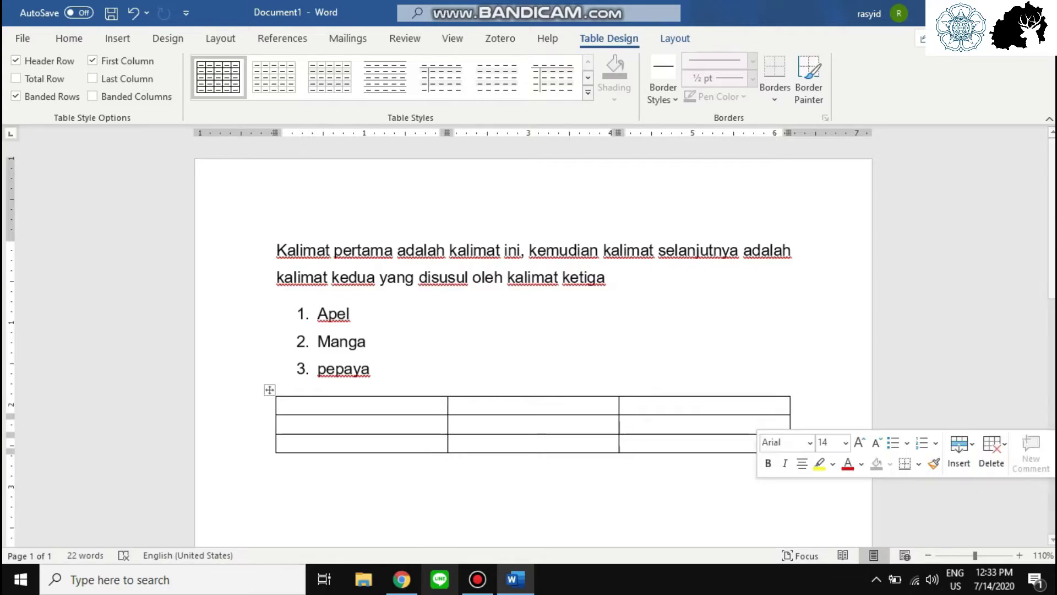
double_click(794, 443)
click(371, 368)
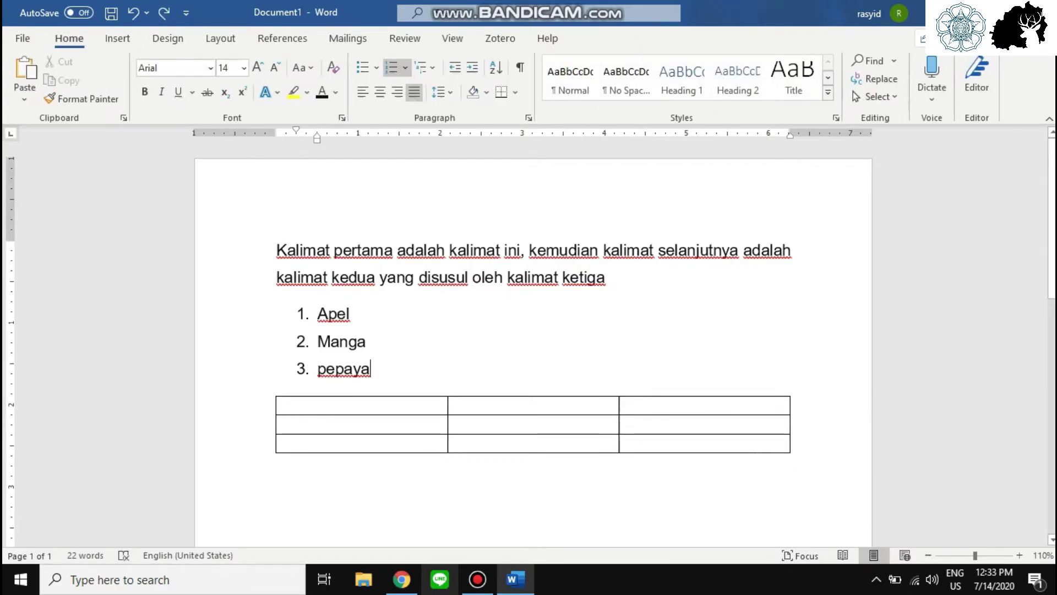
click(793, 443)
key(Return)
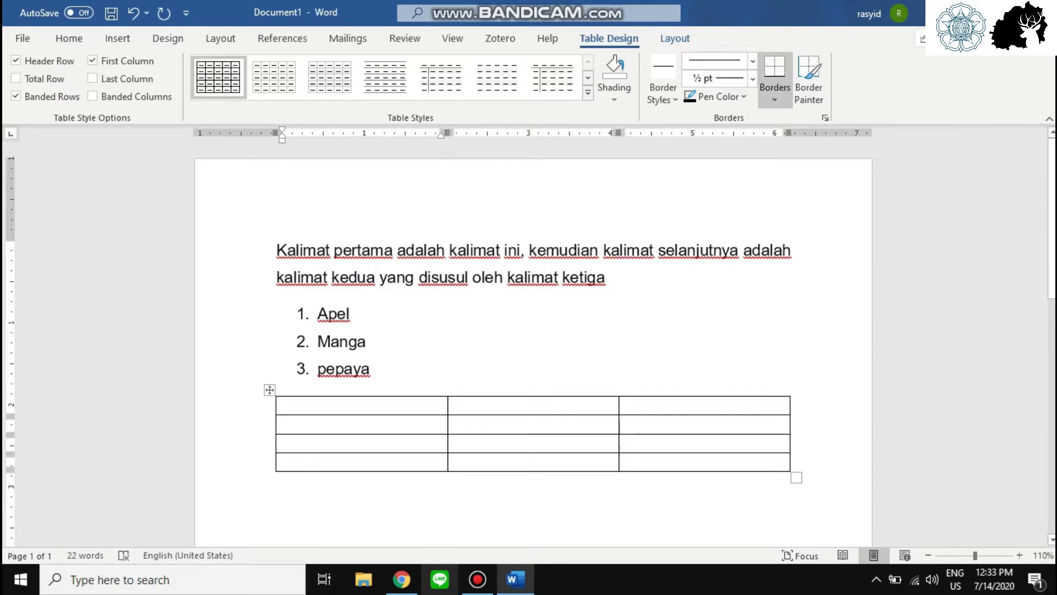
click(793, 461)
key(Return)
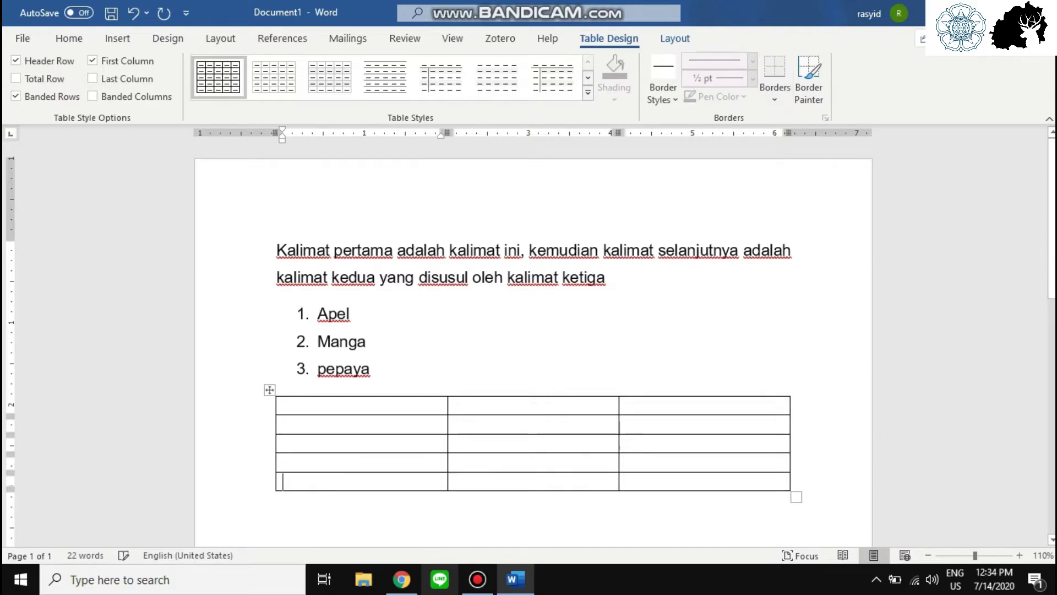
Fill the table's first column with the numbers 1 to 5, one per row
scroll(533, 352, down, 1)
click(283, 366)
text(1)
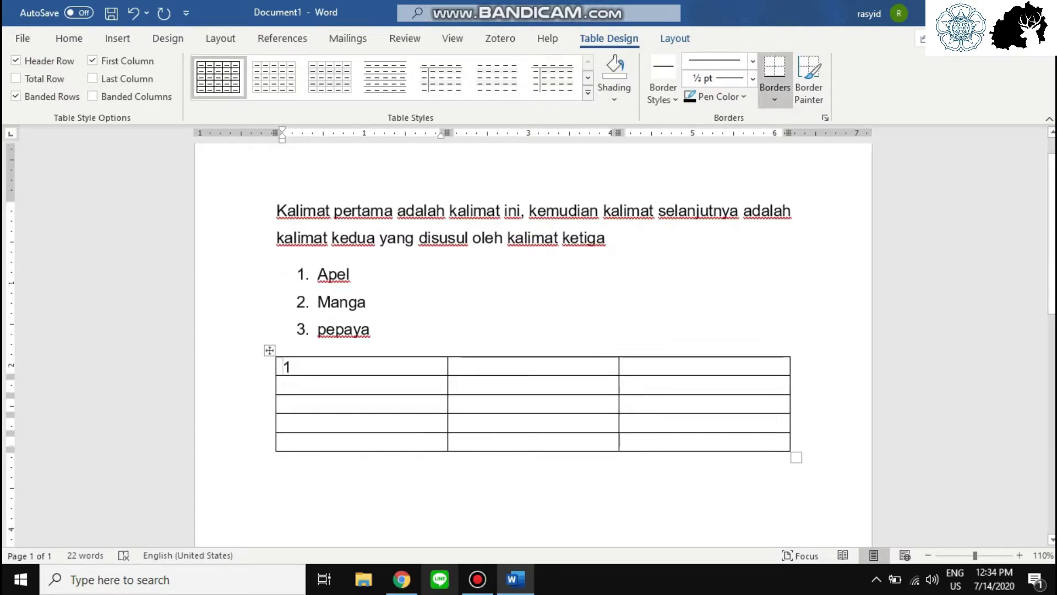
click(284, 385)
text(2)
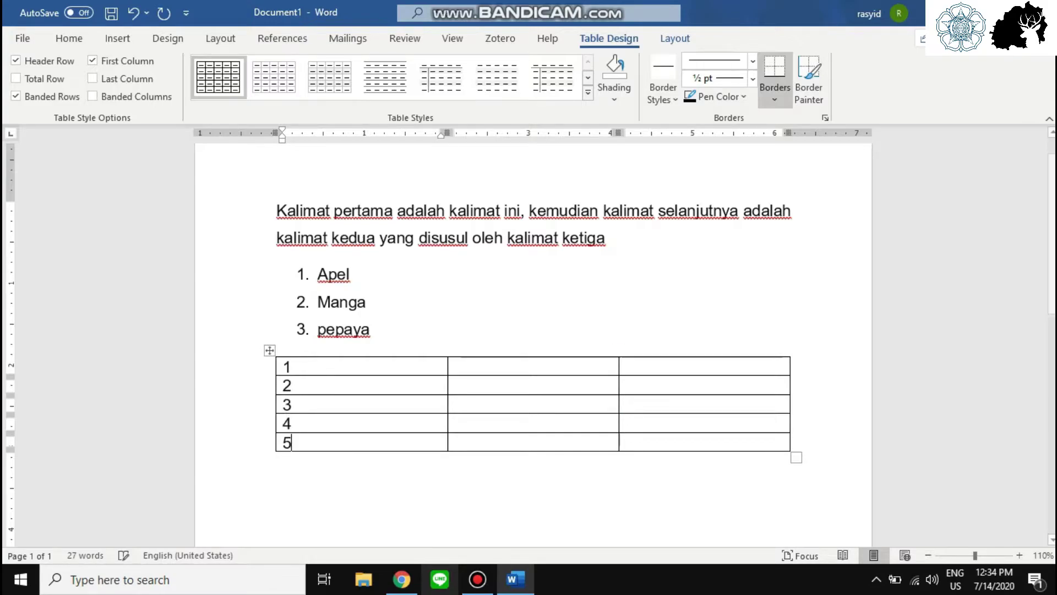
Delete the table row that contains the number 4
drag(795, 423, 285, 422)
right_click(551, 426)
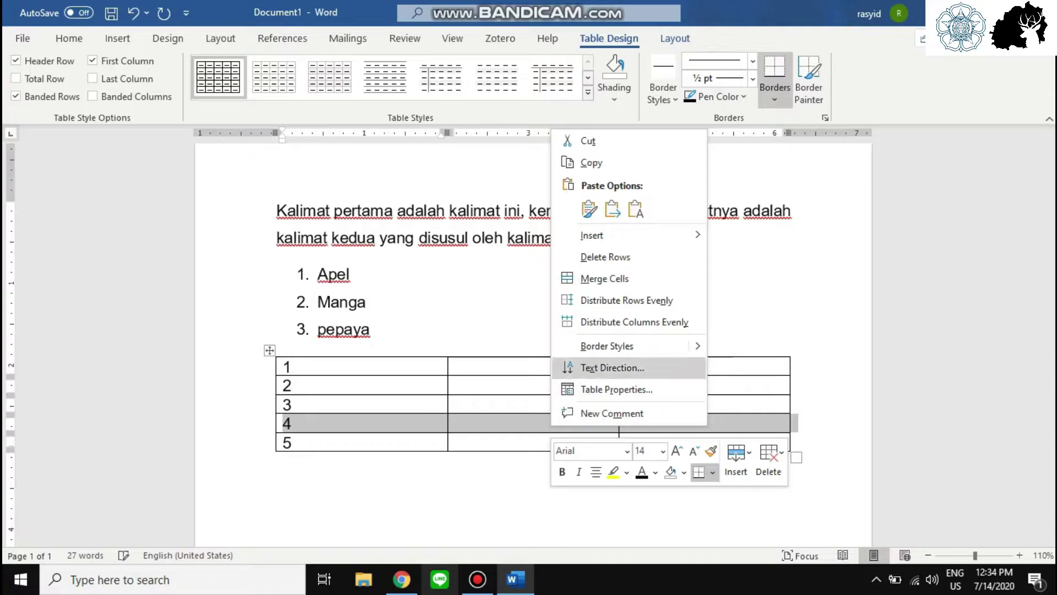
click(605, 256)
click(456, 386)
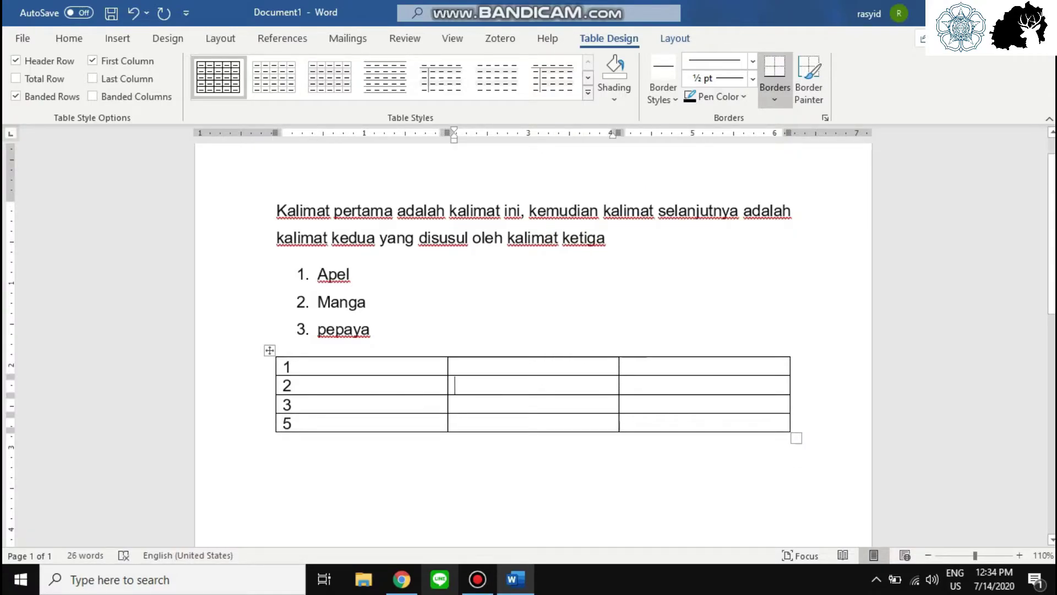
Remove the bottom border from the entire table
click(118, 38)
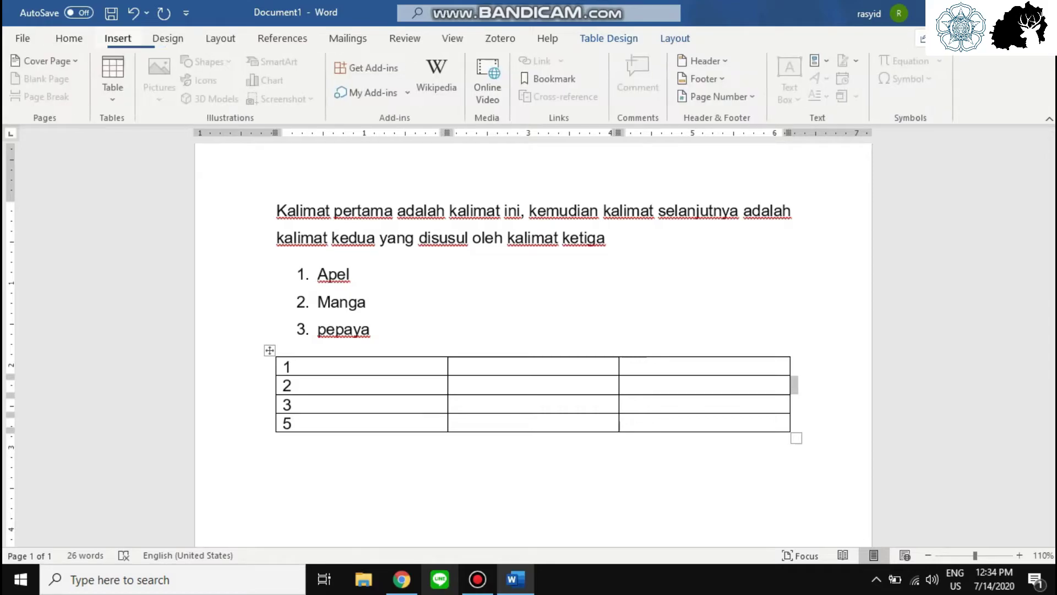
drag(287, 446, 284, 366)
click(455, 386)
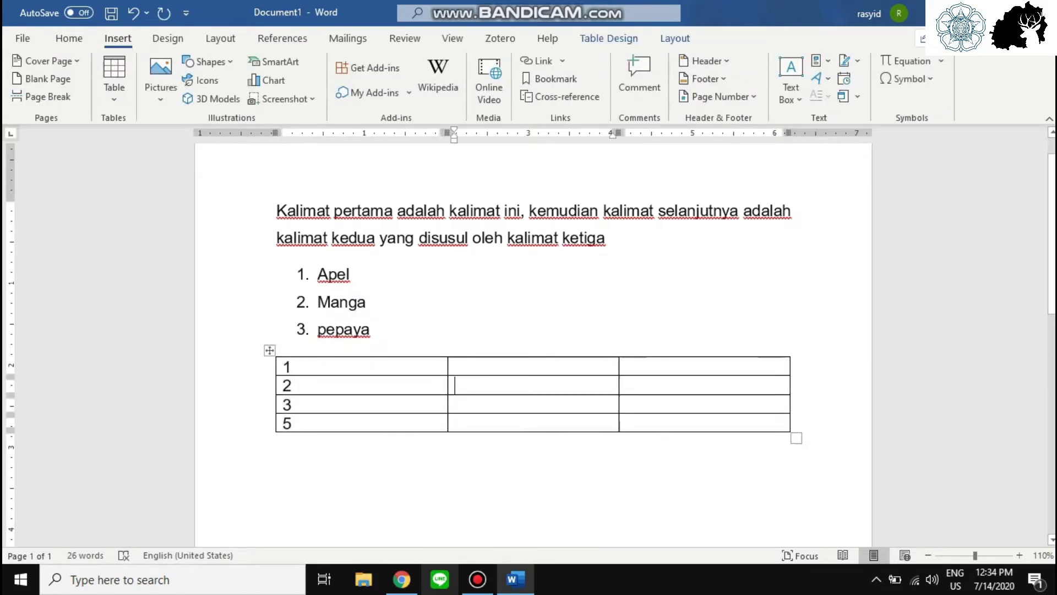
drag(286, 443, 286, 366)
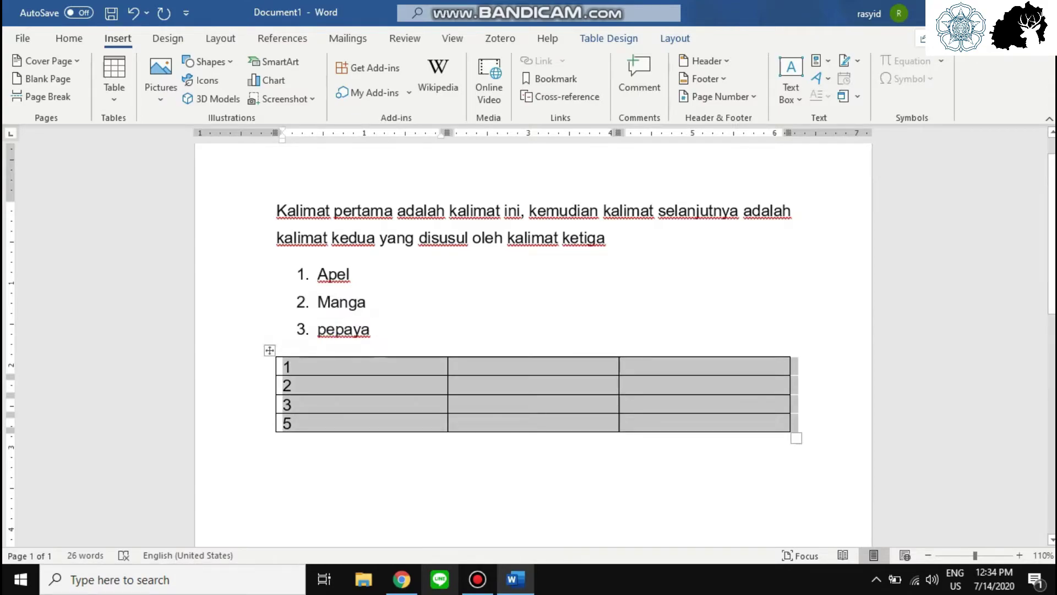
click(69, 38)
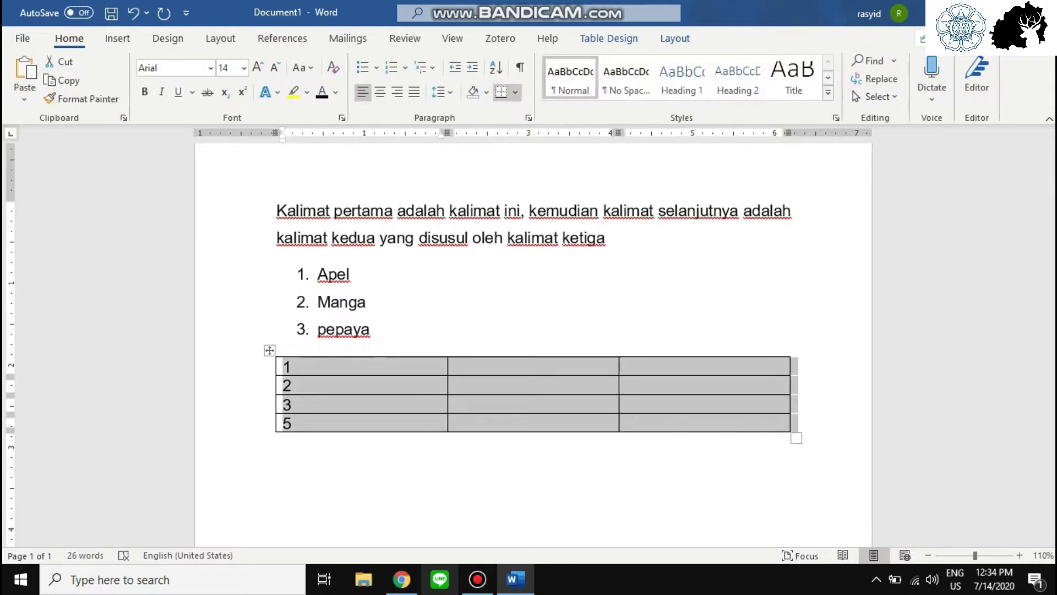
click(515, 92)
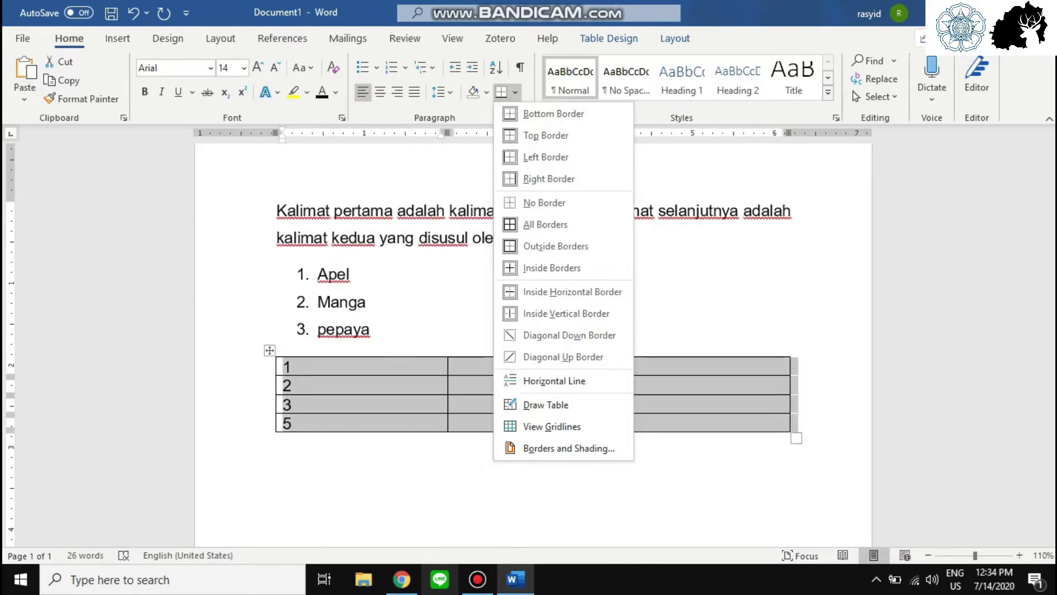
click(553, 114)
click(277, 441)
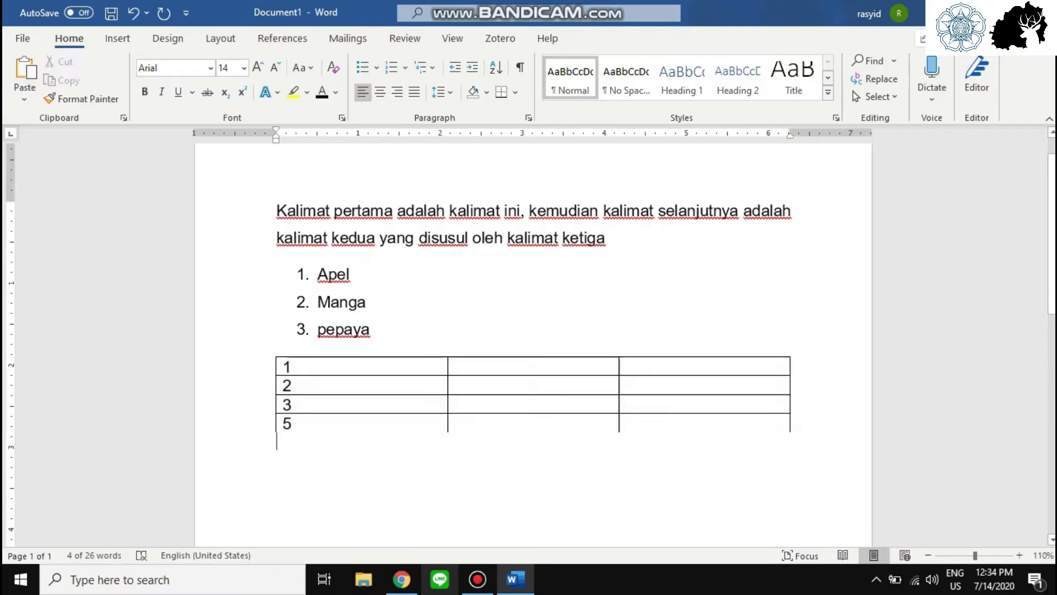
Restore the table's bottom border and remove its top border
key(shift+Up)
key(shift+Up)
key(shift+Up)
key(shift+Up)
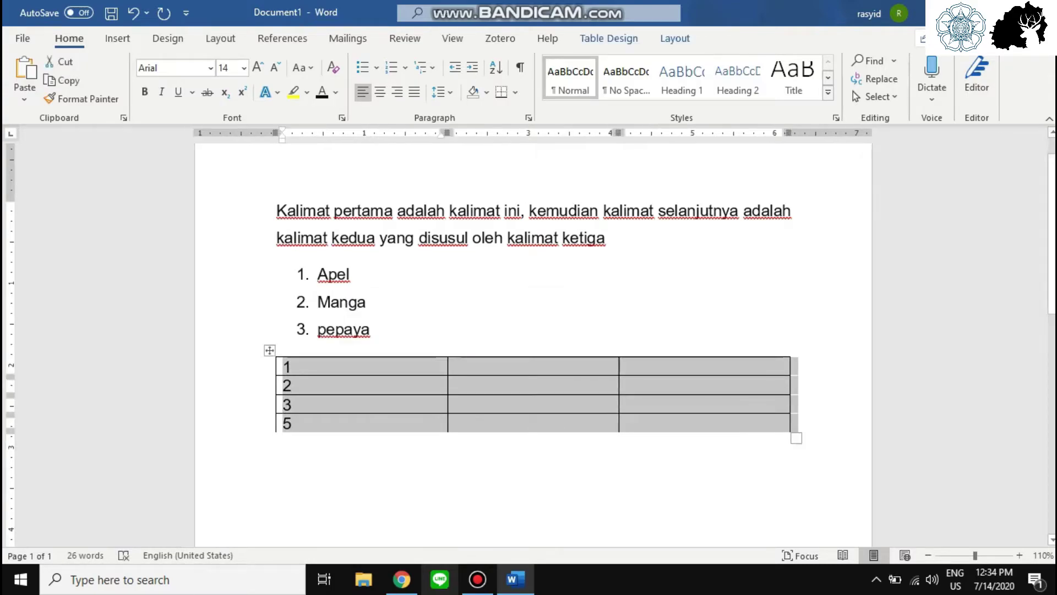
click(515, 92)
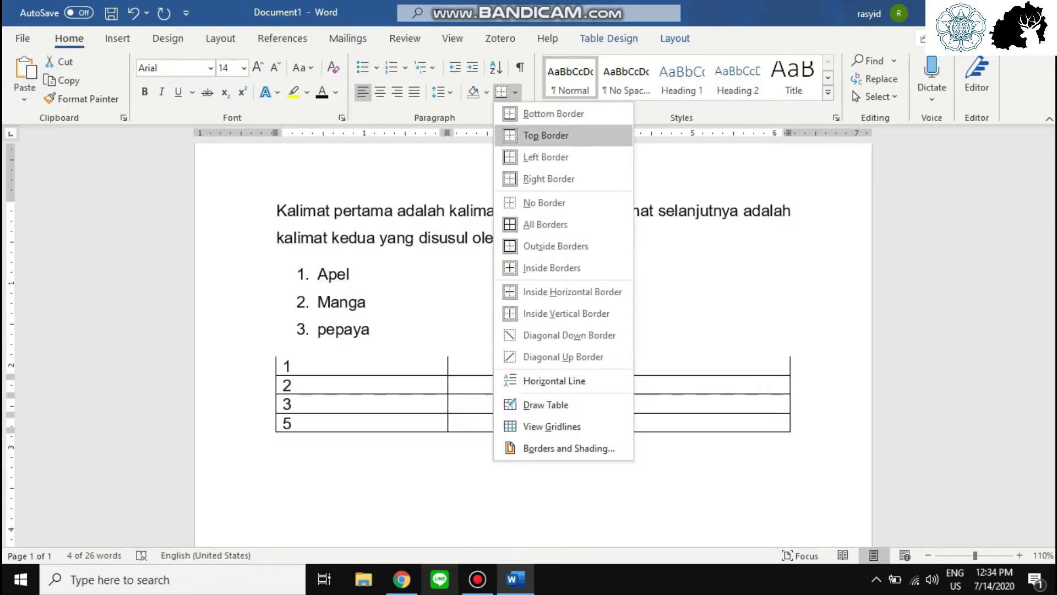
click(545, 135)
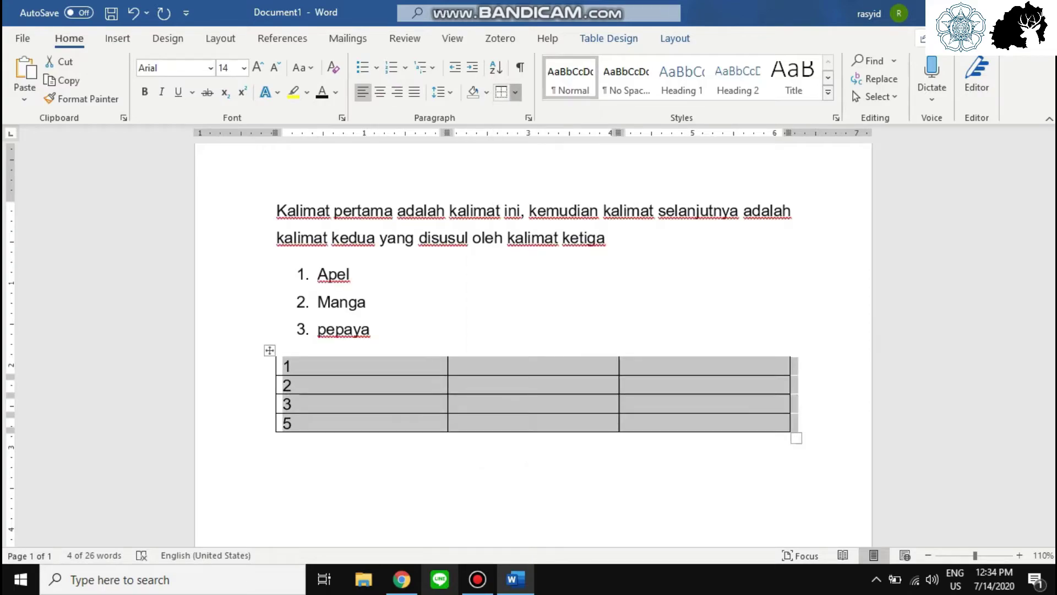
Apply all borders to the whole table
click(516, 92)
click(545, 224)
click(319, 274)
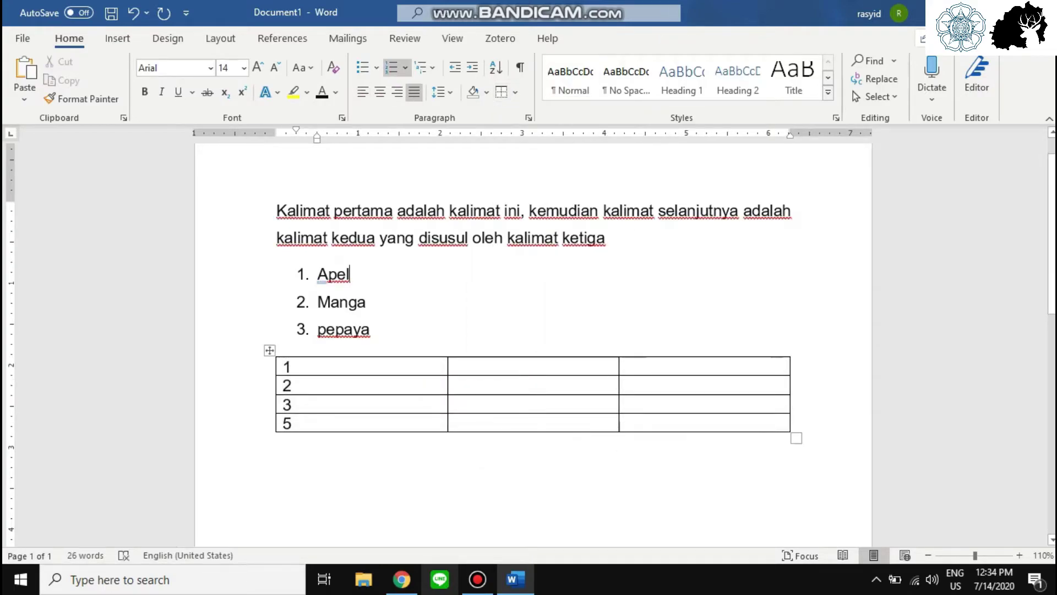
Merge the first two cells of the table's first row
drag(331, 367, 528, 366)
drag(330, 367, 534, 366)
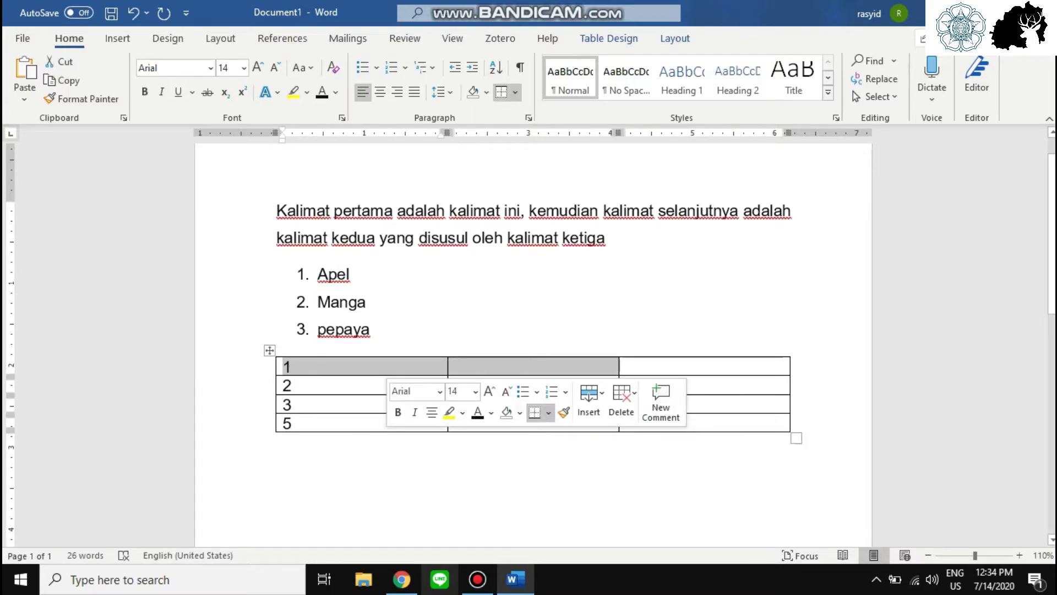
right_click(480, 366)
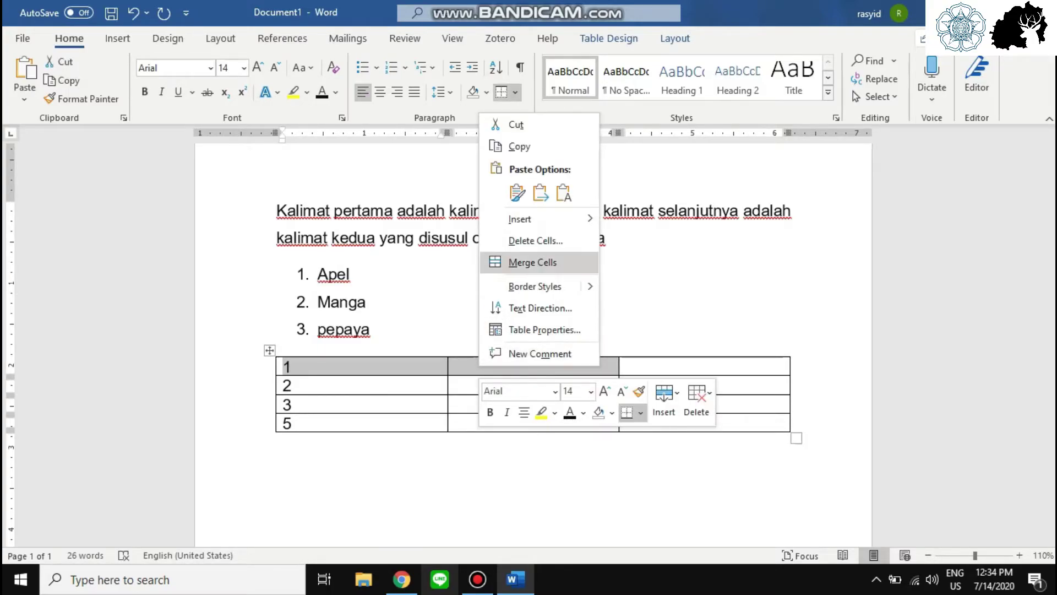
click(532, 262)
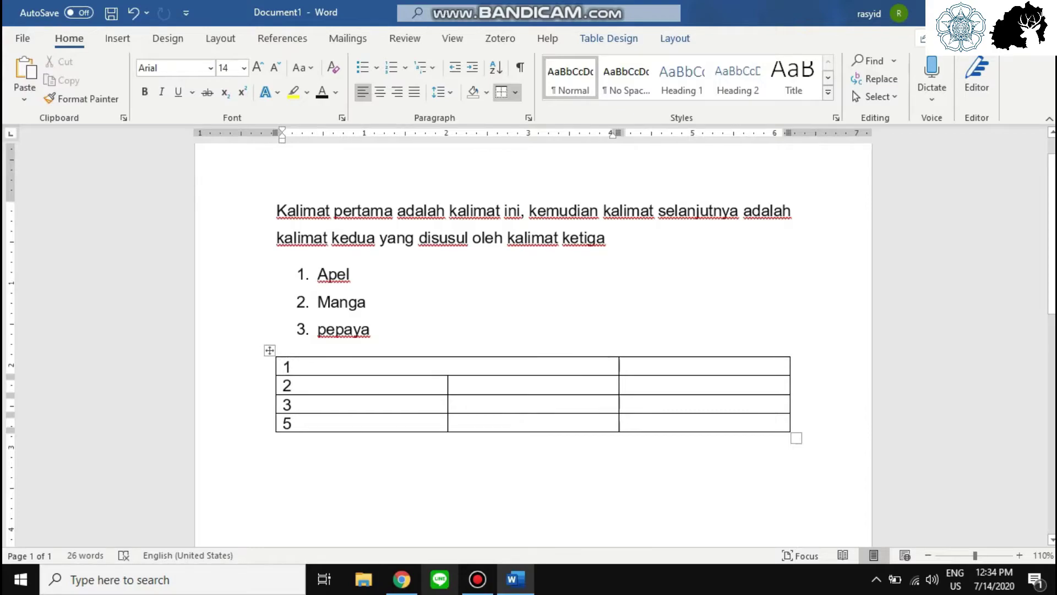
Center the text in the table's first two columns, including the merged cell
click(292, 405)
drag(793, 406, 447, 381)
drag(716, 447, 294, 368)
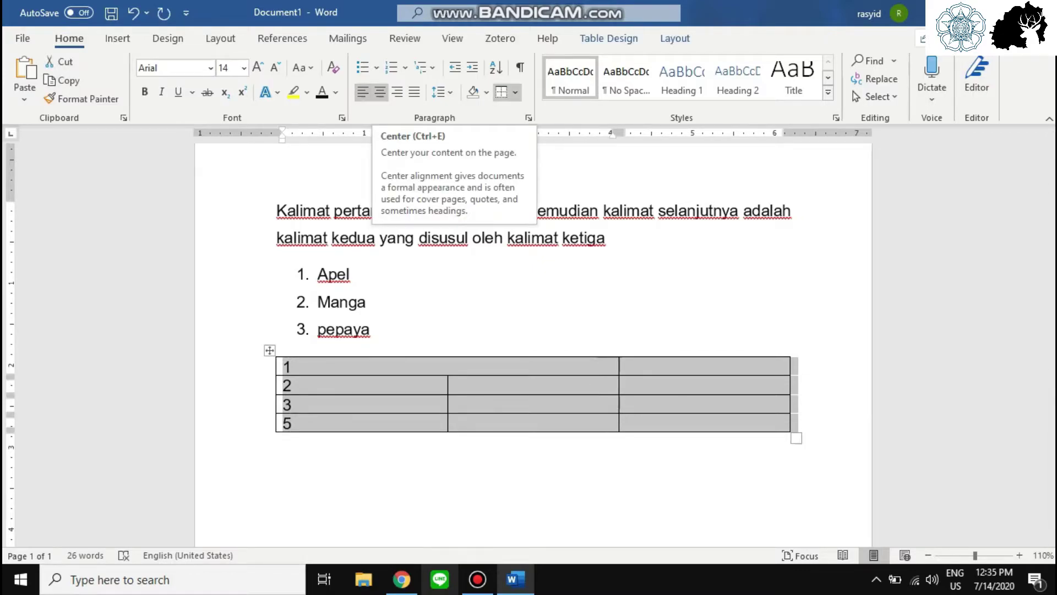
click(380, 92)
click(380, 356)
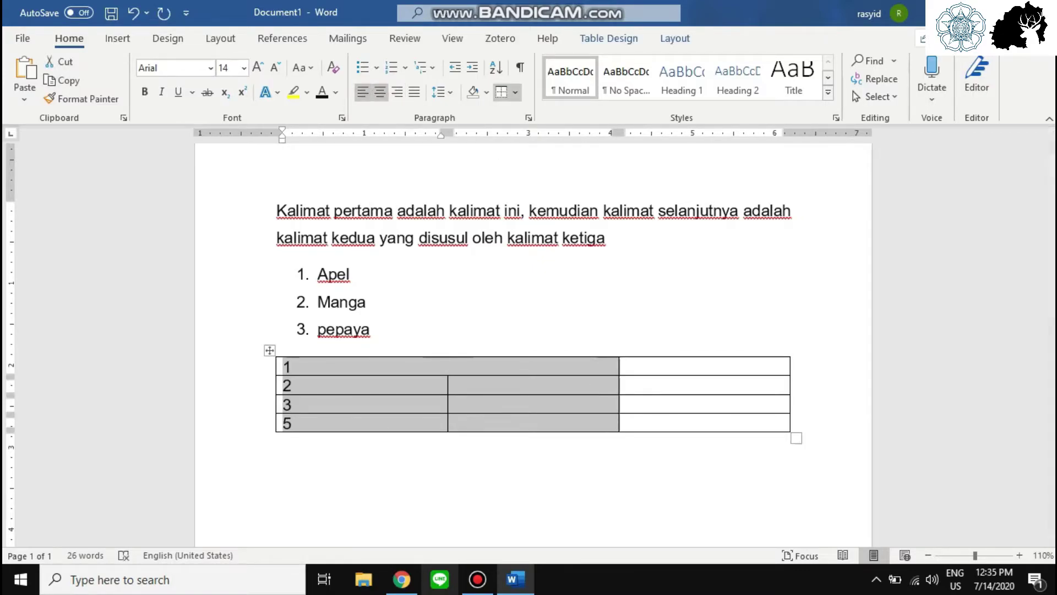
click(380, 92)
click(451, 366)
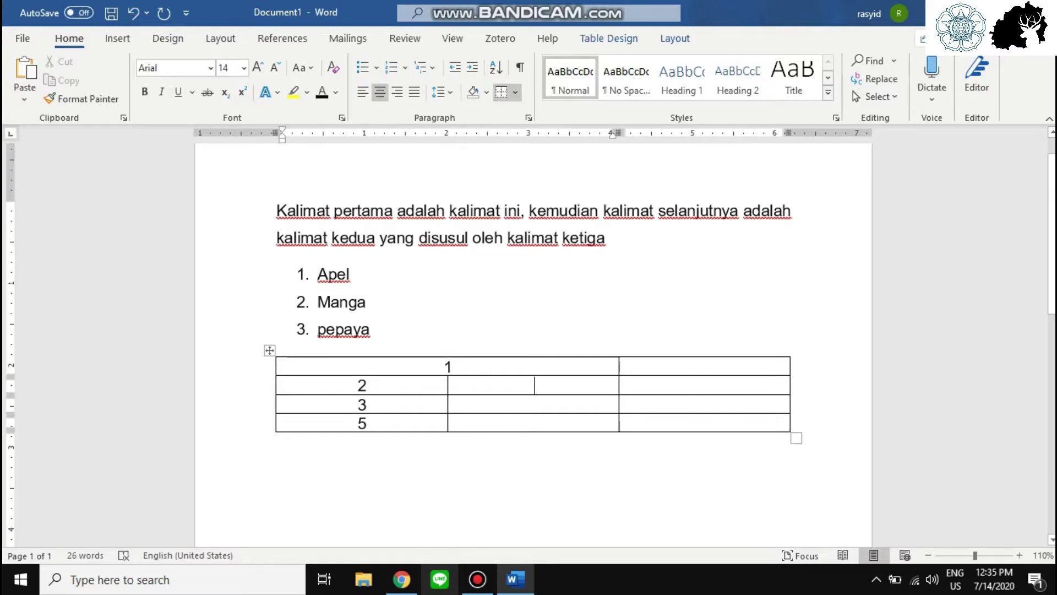
Insert the dam picture blog-1-1024x536 from the device's Pictures folder on the empty line below the table
key(Up)
key(Up)
key(Up)
key(Right)
key(Down)
key(Down)
key(Down)
key(Down)
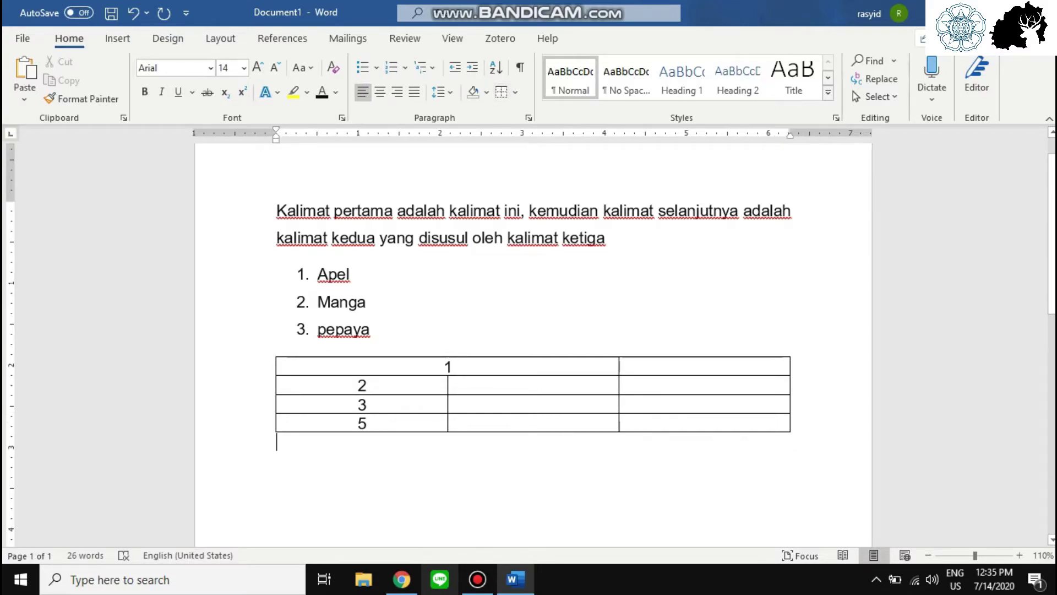
click(118, 38)
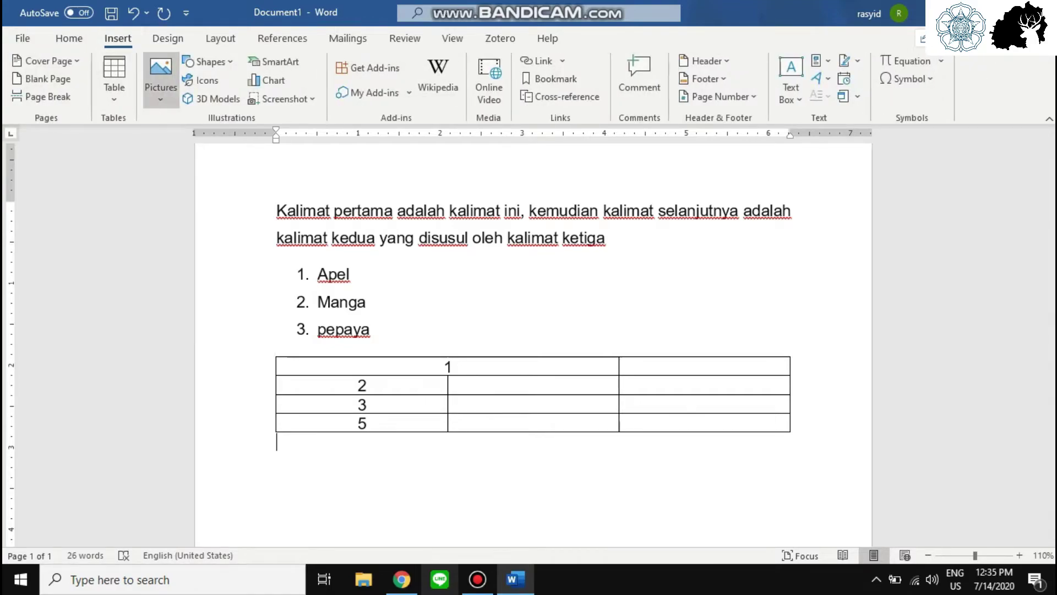
click(160, 80)
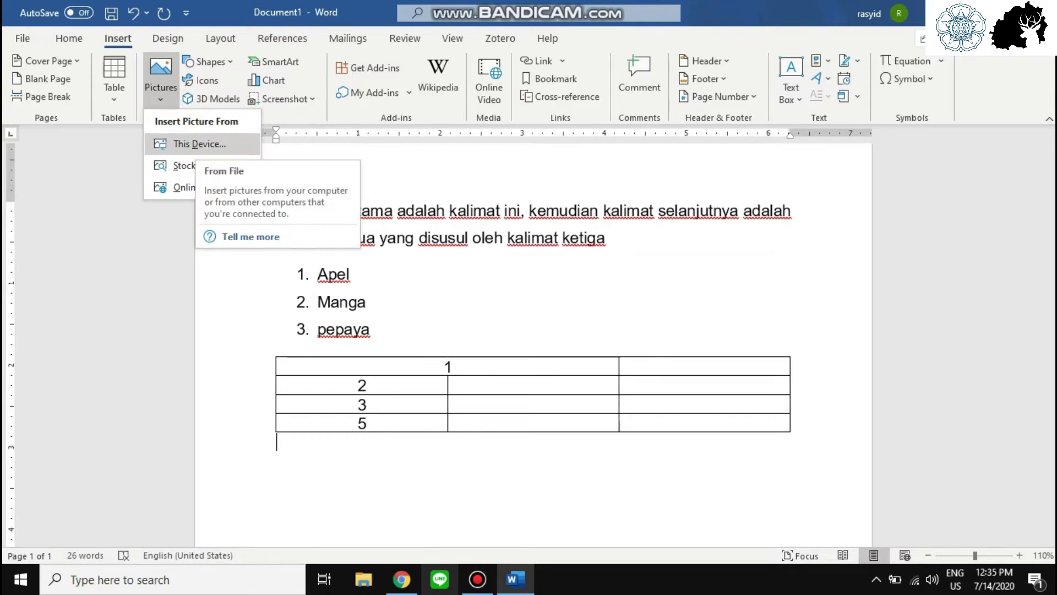
click(200, 144)
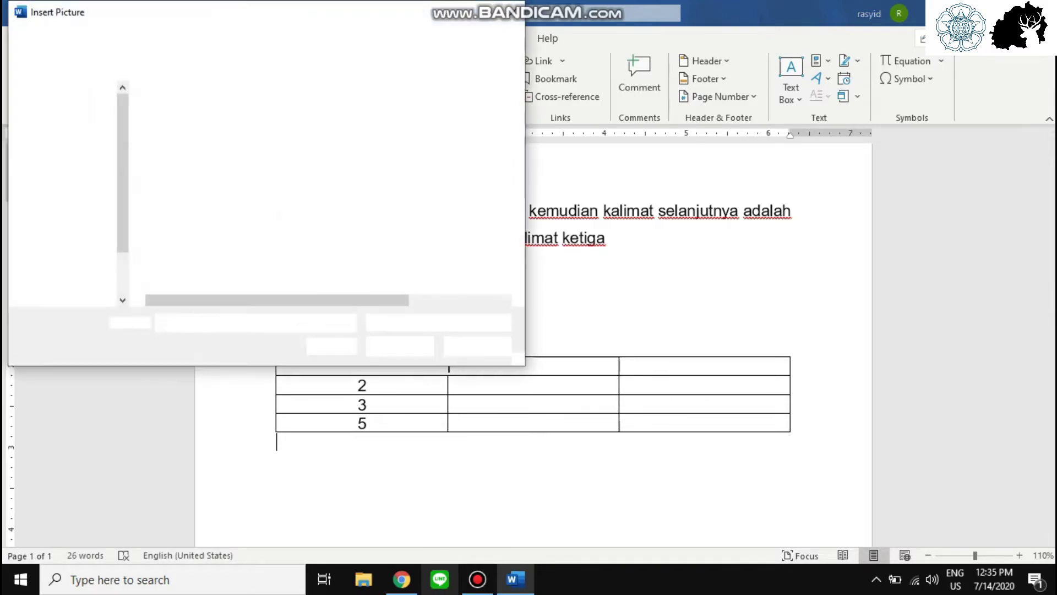
scroll(66, 182, down, 1)
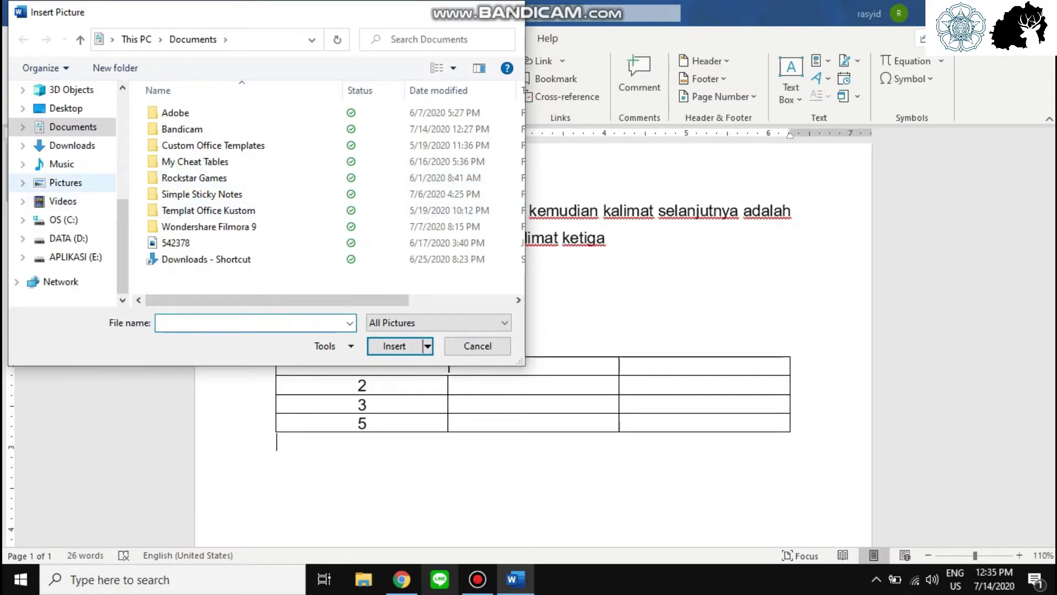
click(66, 182)
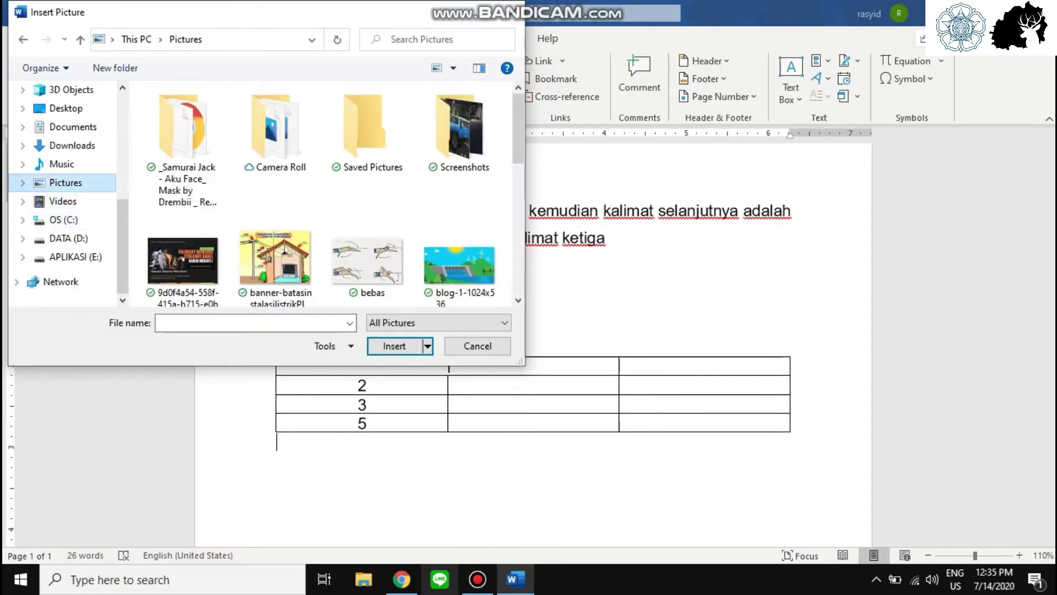
scroll(458, 258, down, 1)
double_click(459, 236)
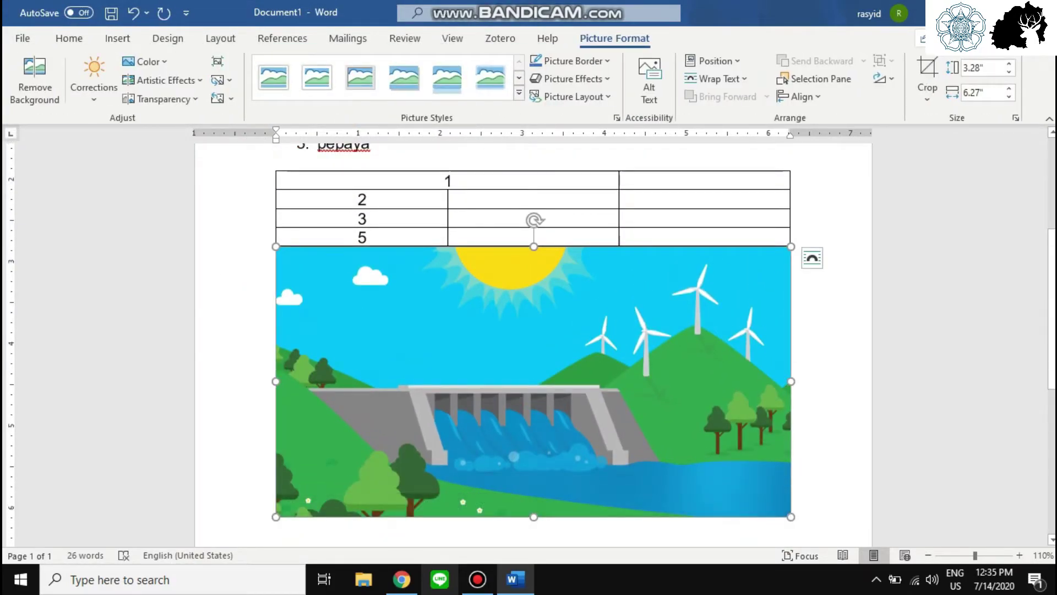
Shrink the picture to about 3.11" by 5.94" and crop it to the two wind turbines in its upper-right area
drag(790, 516, 765, 502)
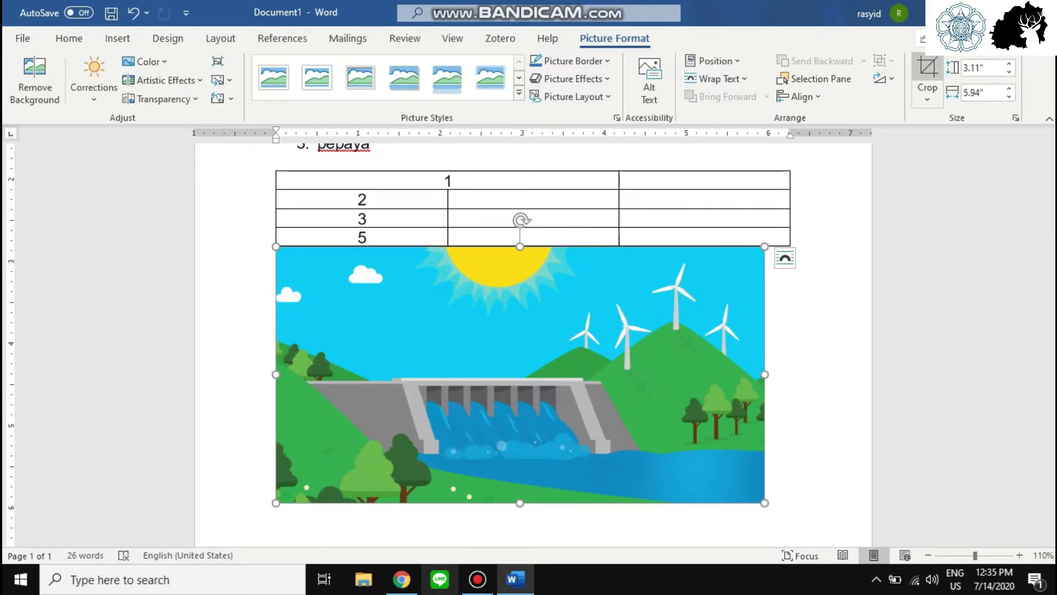
click(927, 72)
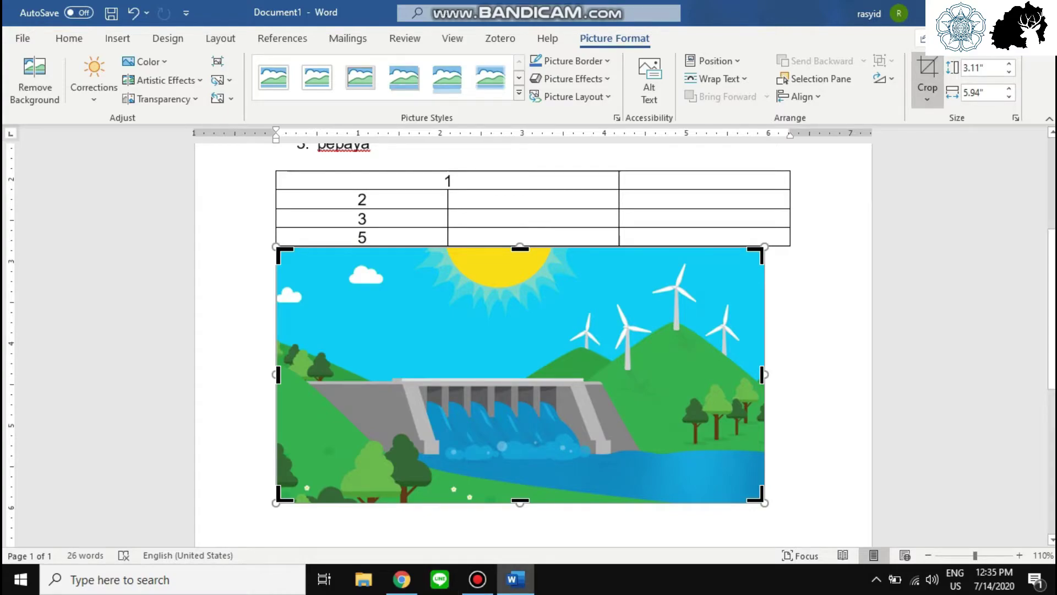
drag(280, 499, 665, 343)
click(595, 364)
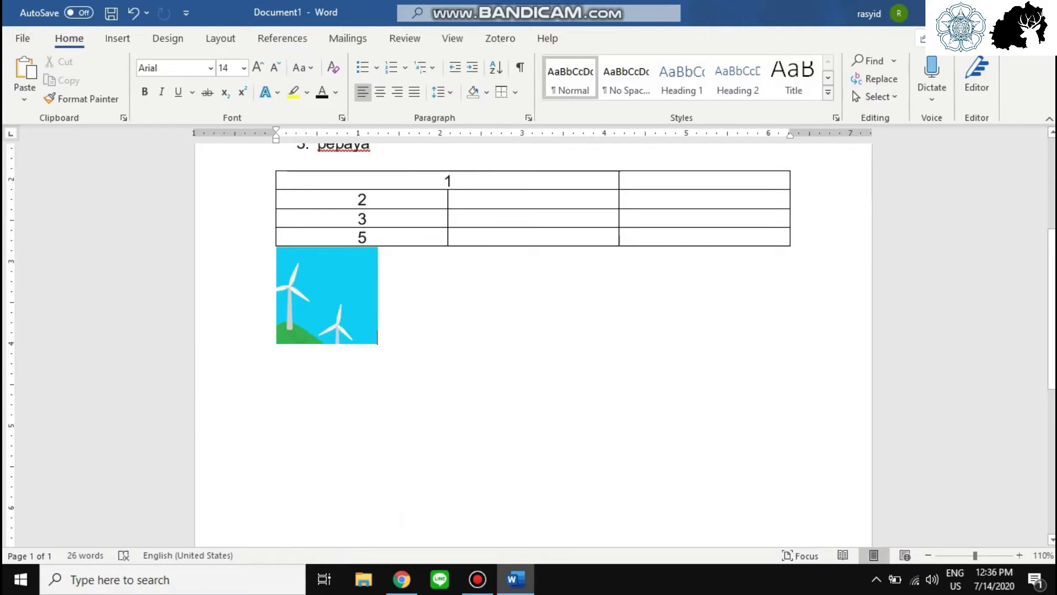
Enlarge the cropped turbine picture to about 2.1" high and 2.2" wide
click(336, 296)
click(335, 295)
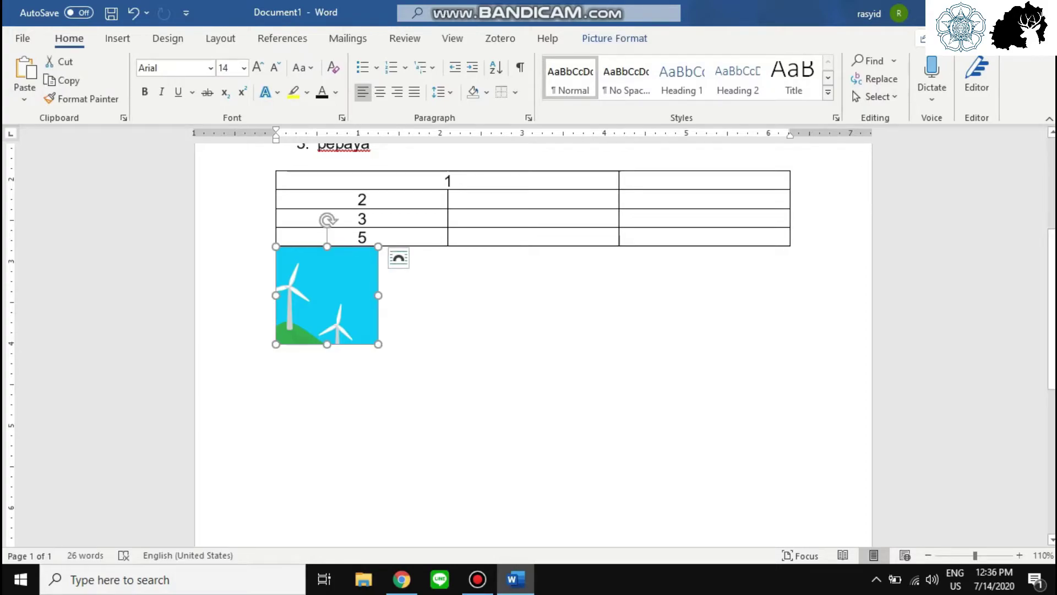
click(614, 39)
drag(378, 344, 457, 419)
click(628, 313)
Set the turbine picture's text wrapping to Behind Text and move it up so it overlaps the table's middle column
scroll(628, 312, up, 2)
click(380, 397)
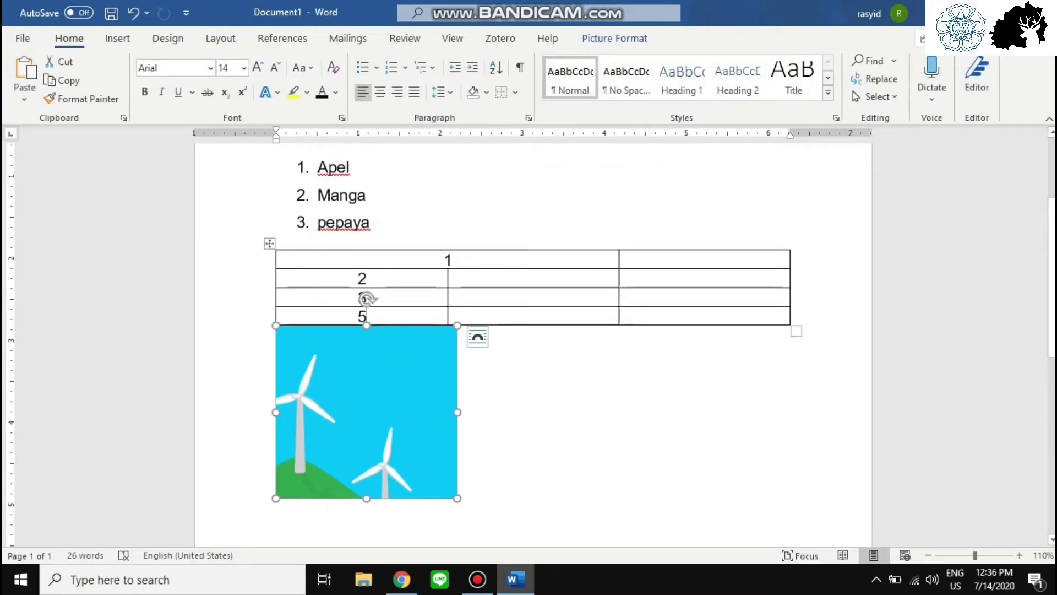
click(551, 407)
click(380, 396)
click(551, 408)
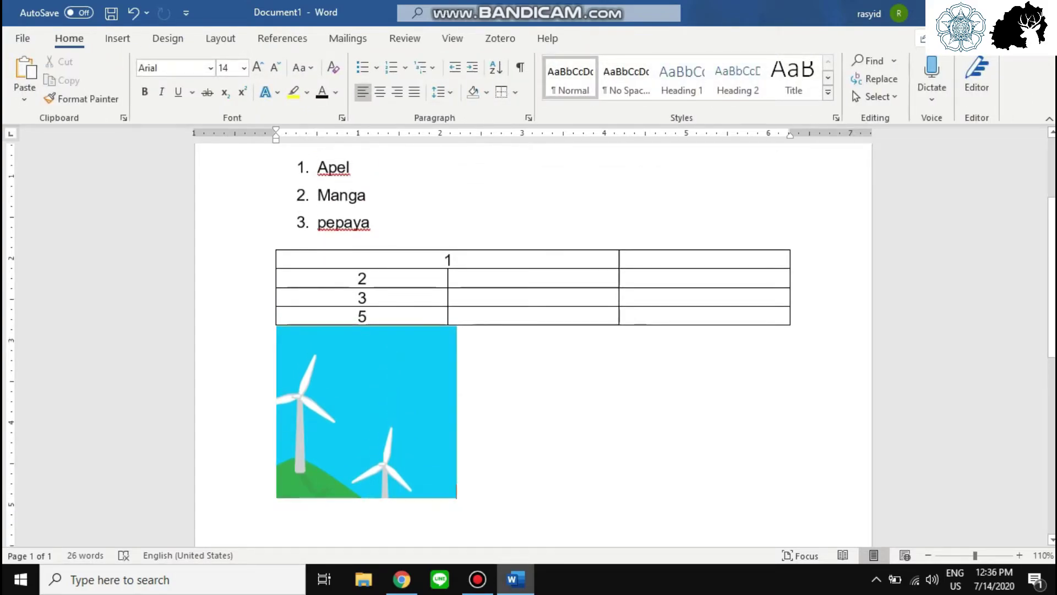
click(380, 396)
double_click(367, 299)
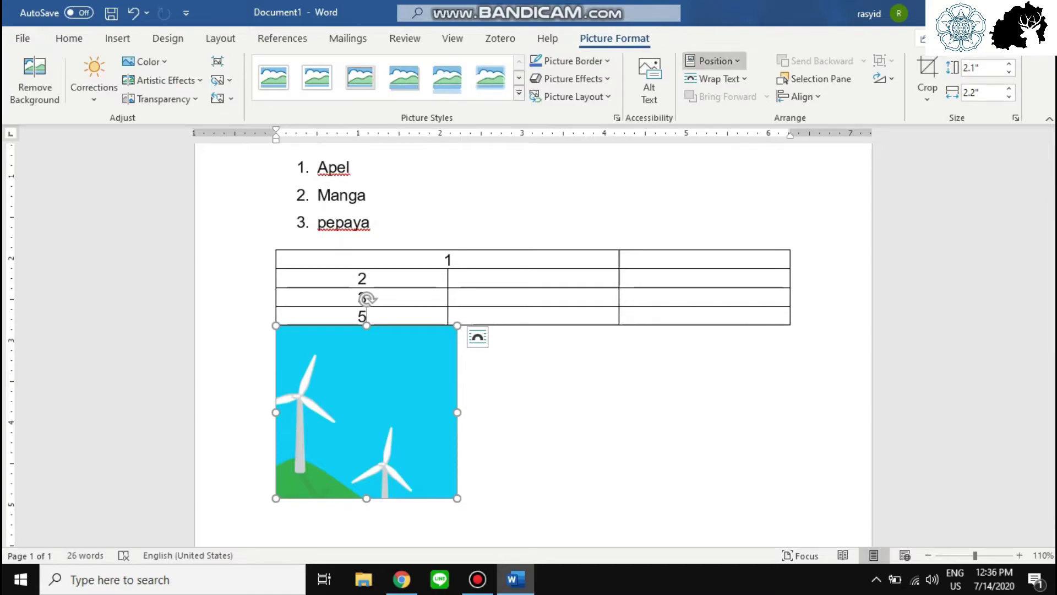
click(715, 78)
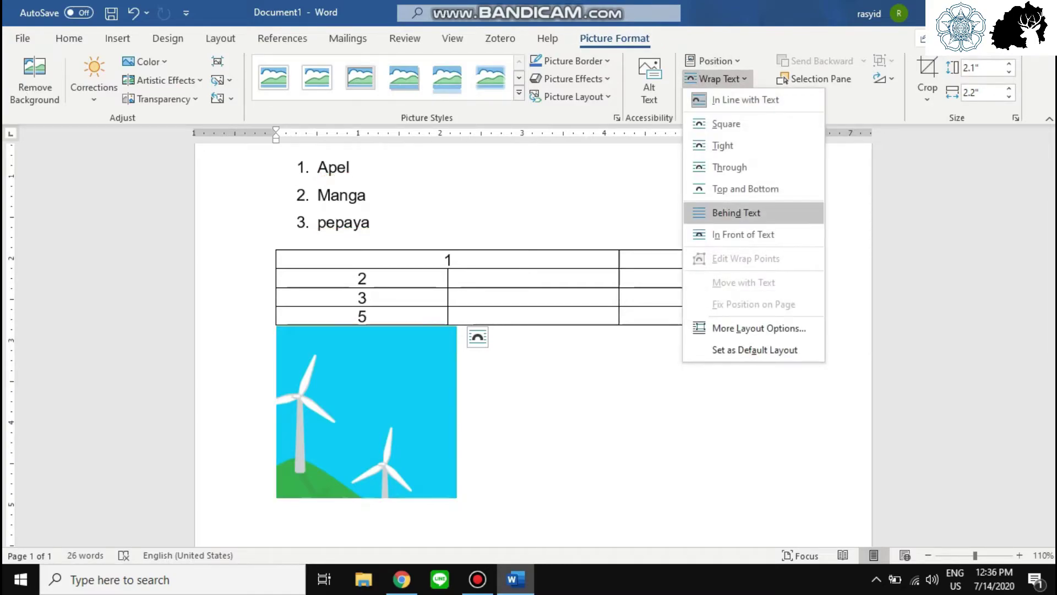
click(736, 213)
drag(366, 440, 539, 381)
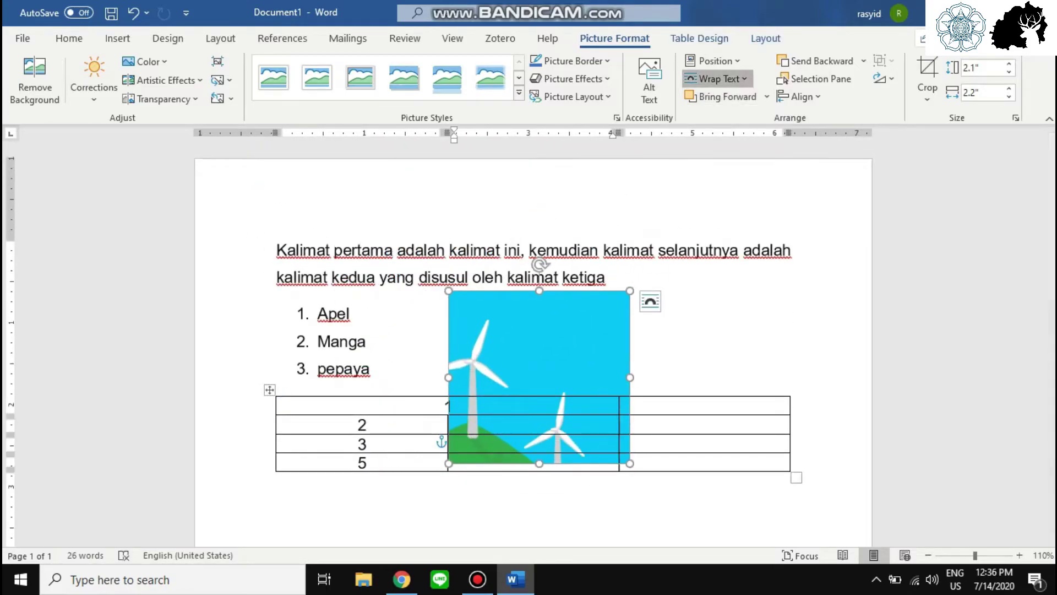
Change the picture's text wrapping to In Front of Text and move it back directly below the table
click(714, 78)
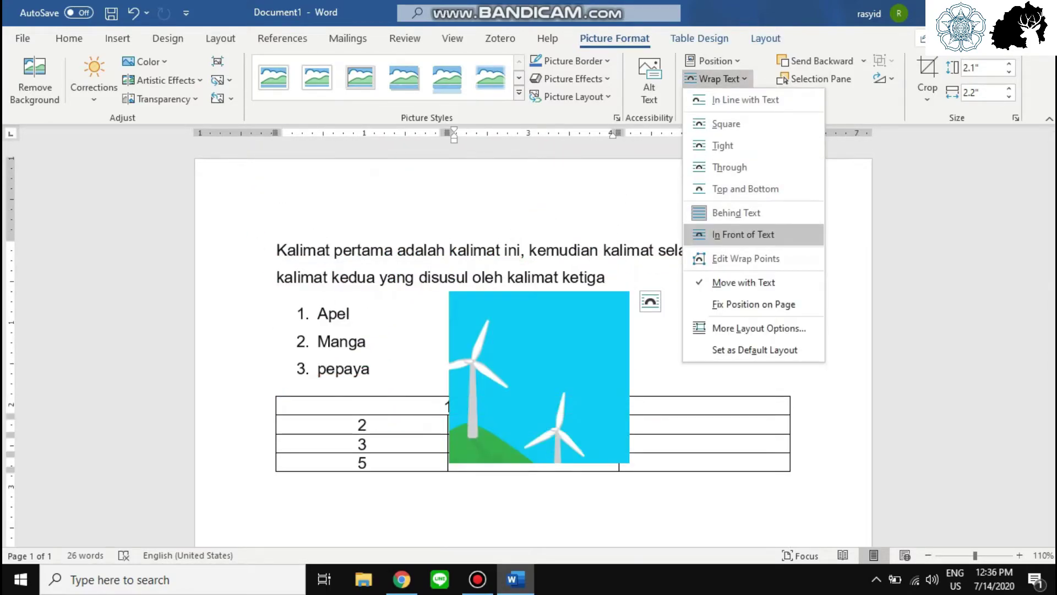
click(743, 234)
drag(539, 378, 368, 440)
scroll(405, 314, down, 2)
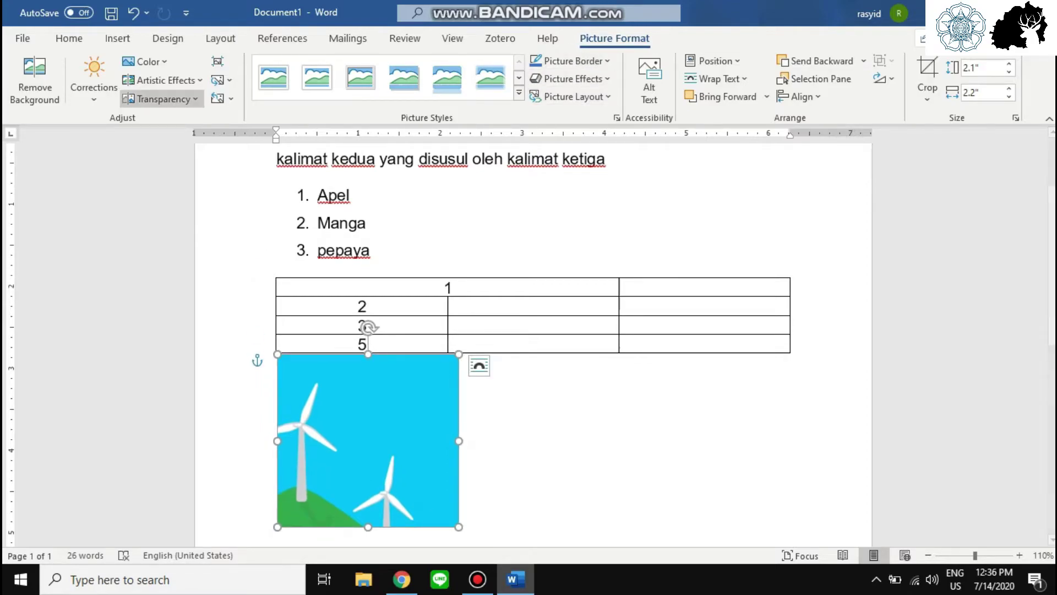
click(160, 98)
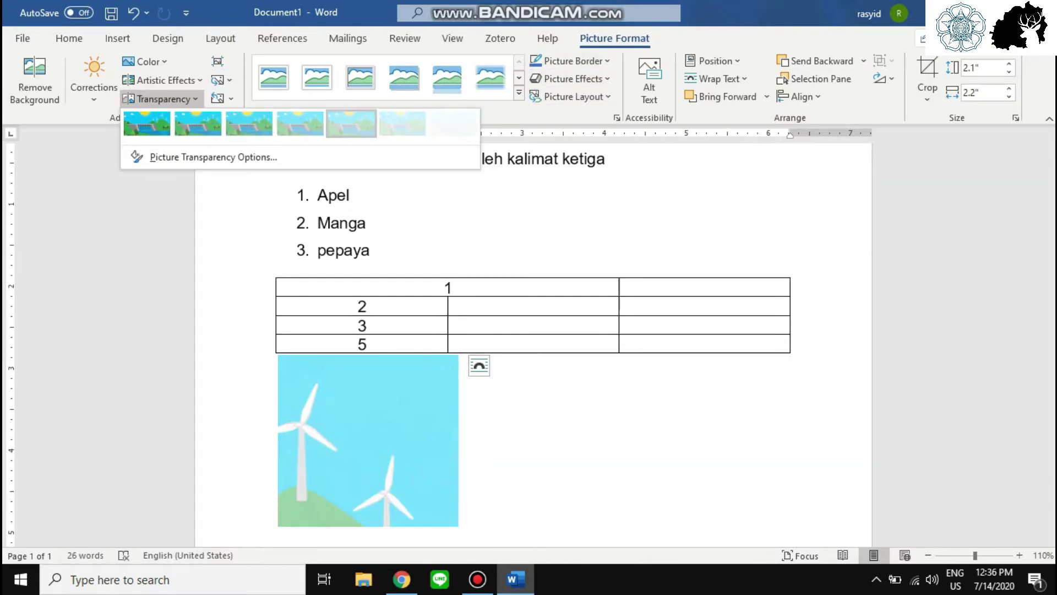
click(163, 80)
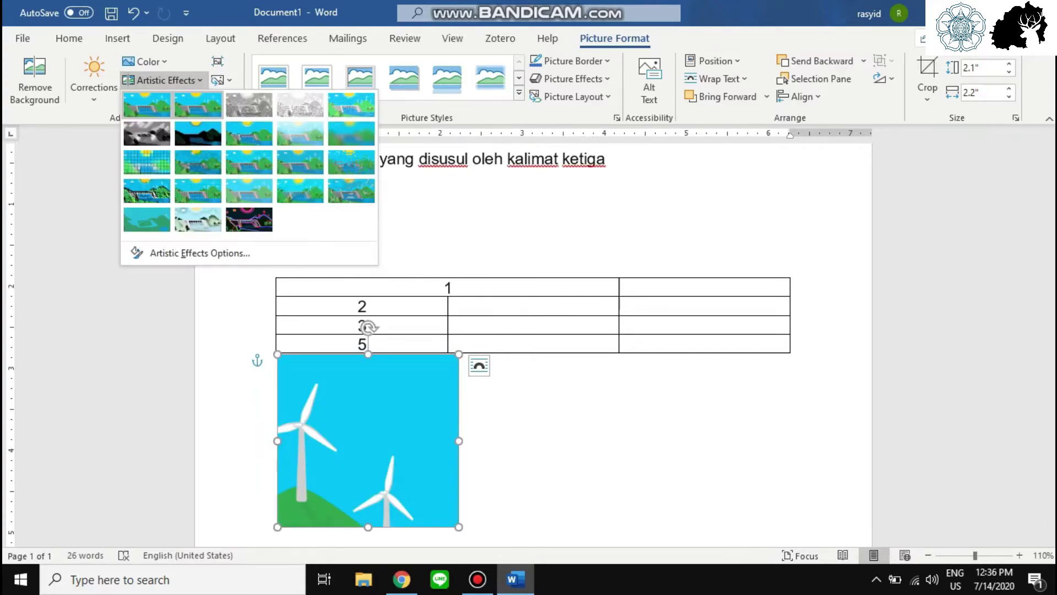
key(Escape)
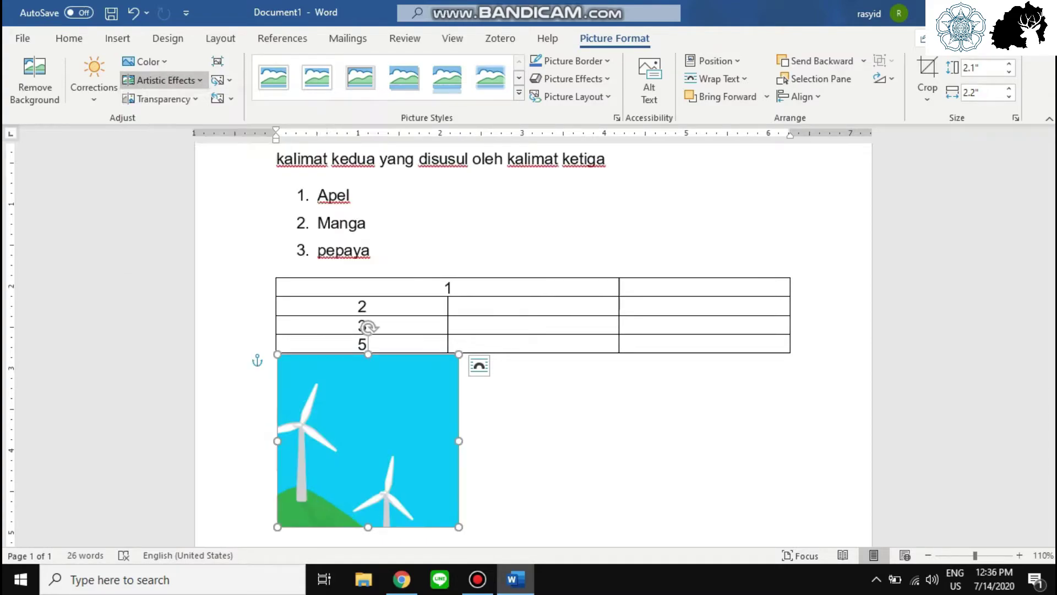
Add a blank line between the table and the turbine picture
scroll(369, 326, down, 3)
key(ctrl+z)
key(ctrl+z)
key(ctrl+z)
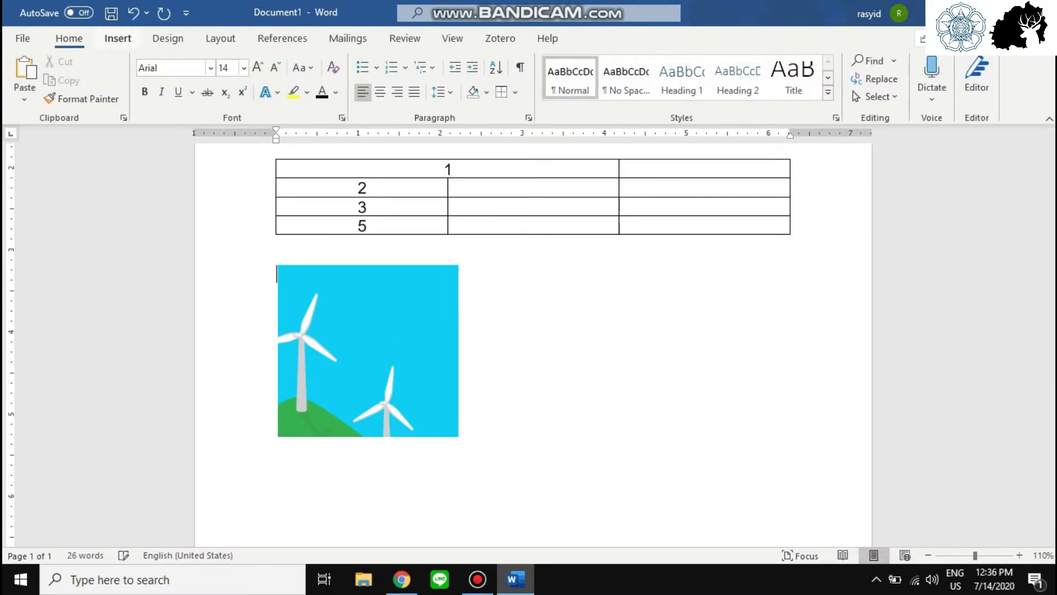
Draw a rectangle about 1.37" high and 2.81" wide beside the turbine picture and shift it slightly to the right
click(118, 38)
click(209, 61)
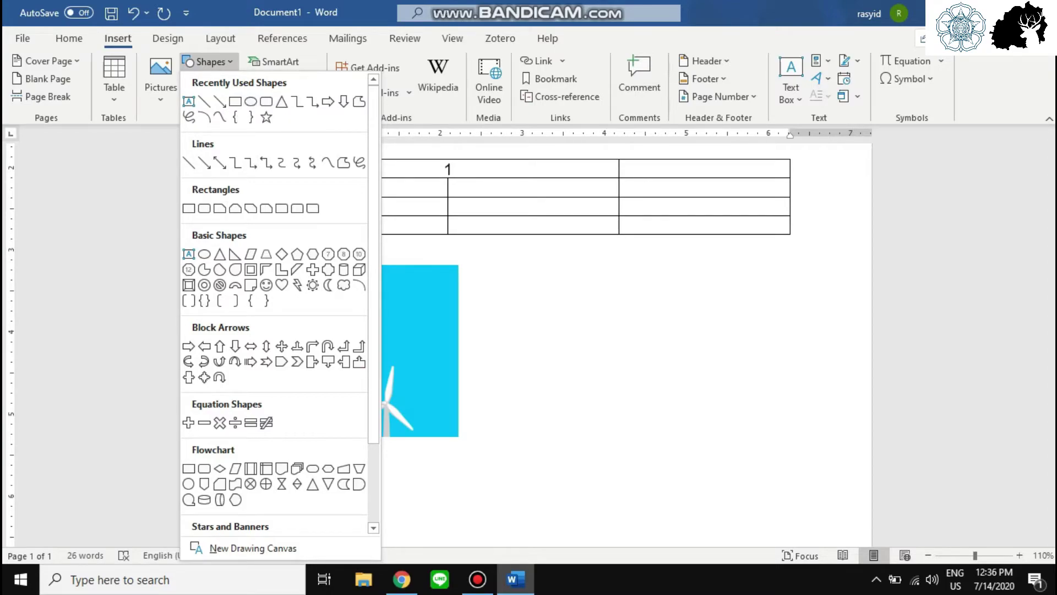
scroll(251, 300, down, 3)
scroll(267, 321, up, 3)
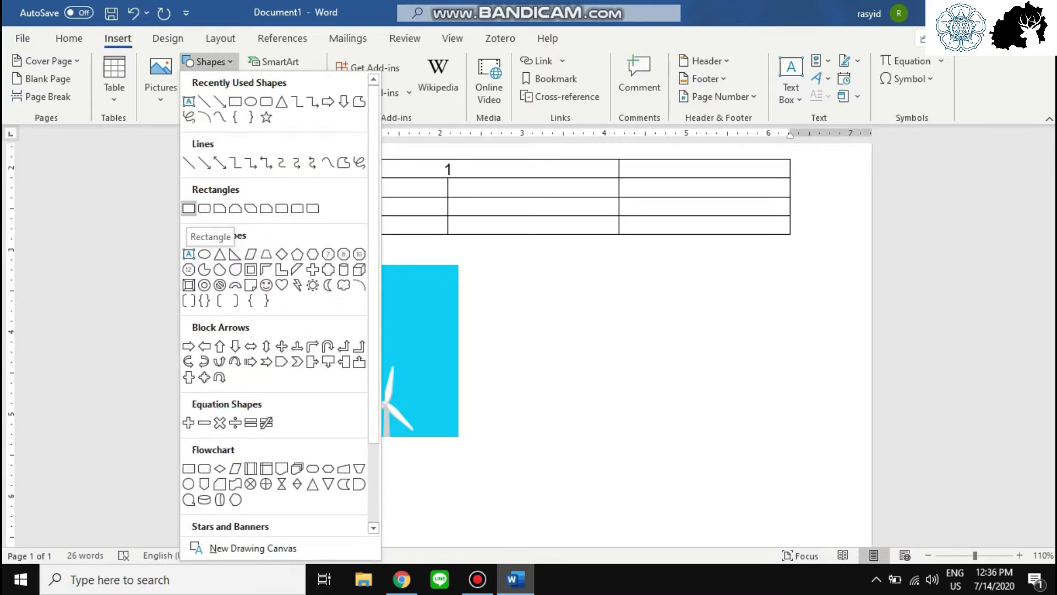
click(188, 208)
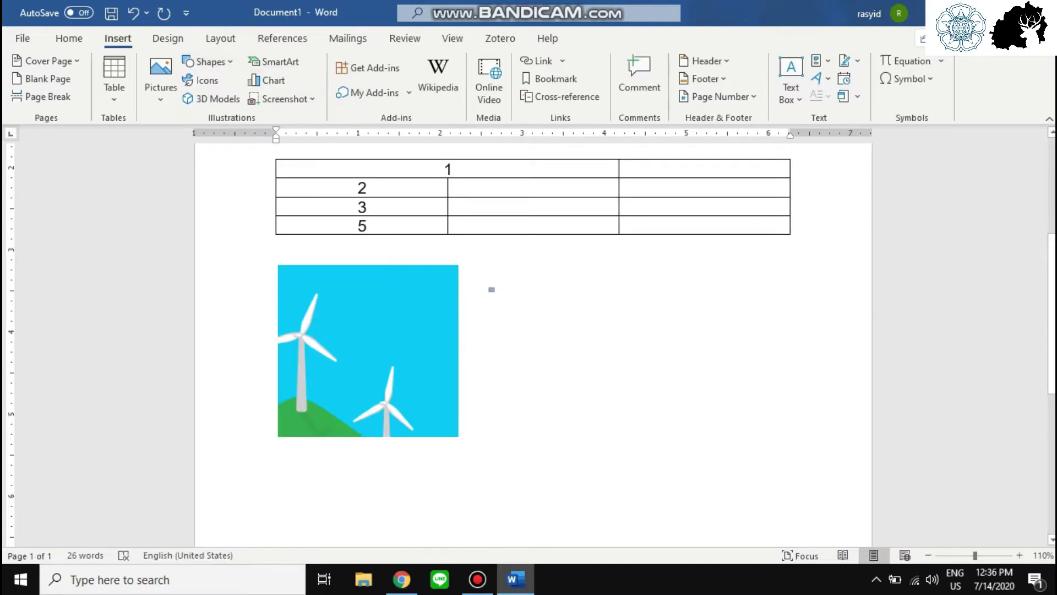
mouse_move(489, 287)
mouse_down()
mouse_move(637, 349)
mouse_move(720, 400)
mouse_up()
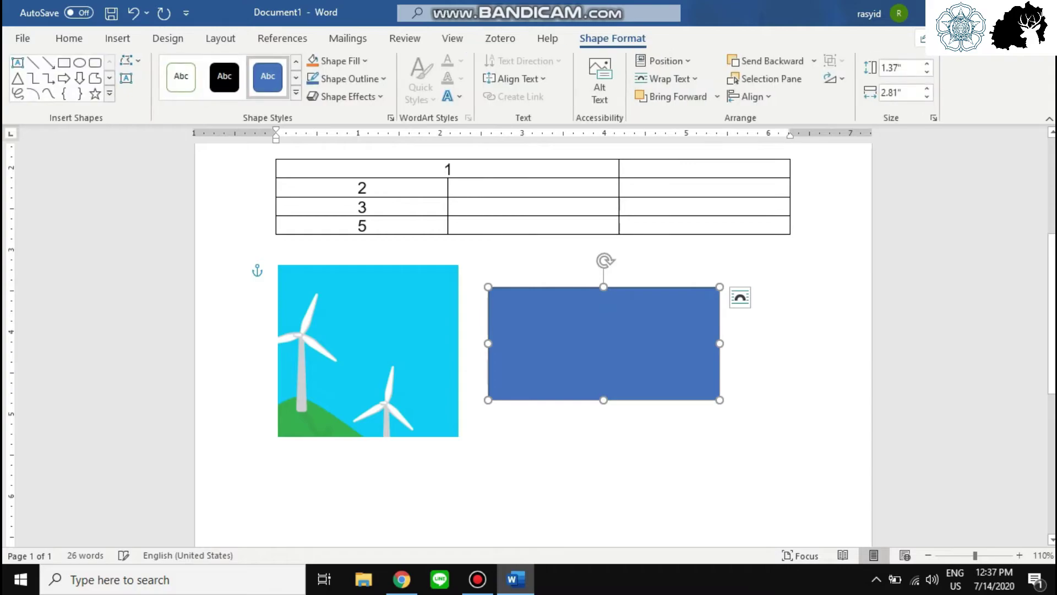
mouse_move(603, 343)
mouse_down()
mouse_move(637, 343)
mouse_move(624, 343)
mouse_up()
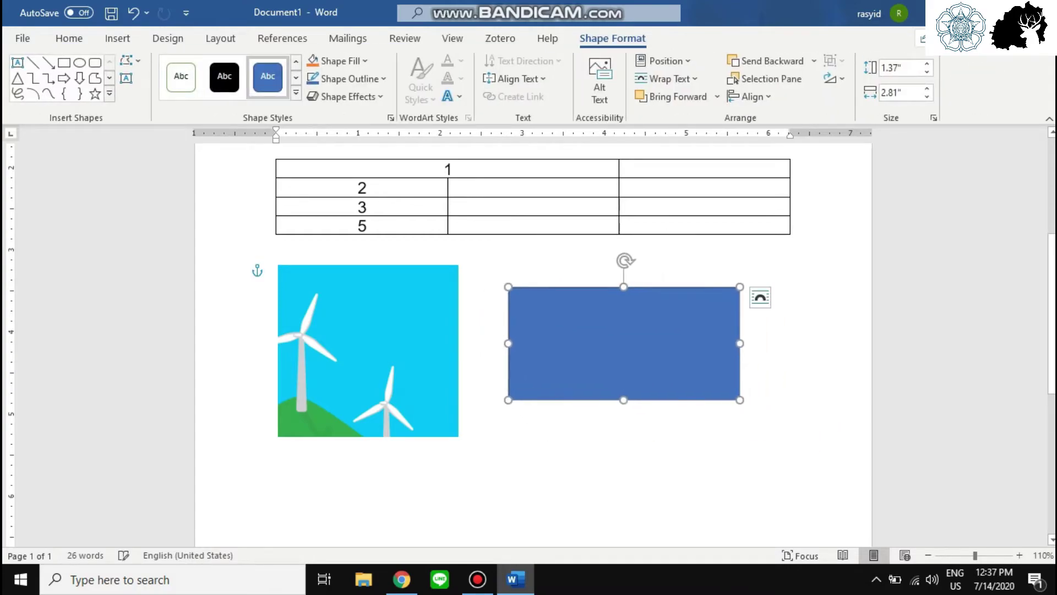
Add the text "Contoh tulisan" inside the blue rectangle
right_click(603, 343)
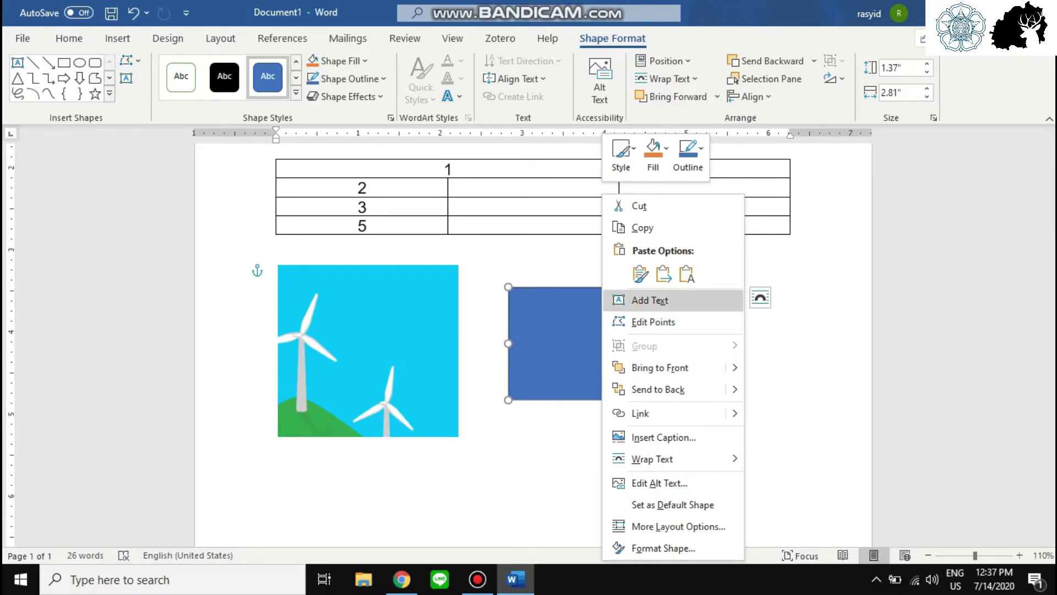
click(650, 300)
text(contoh tulisan)
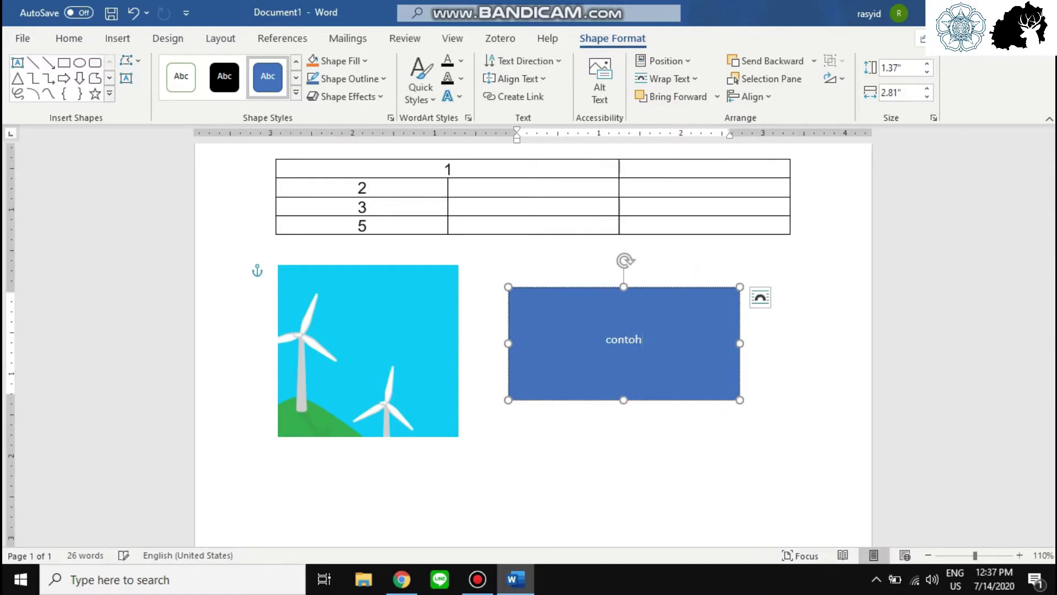
click(697, 263)
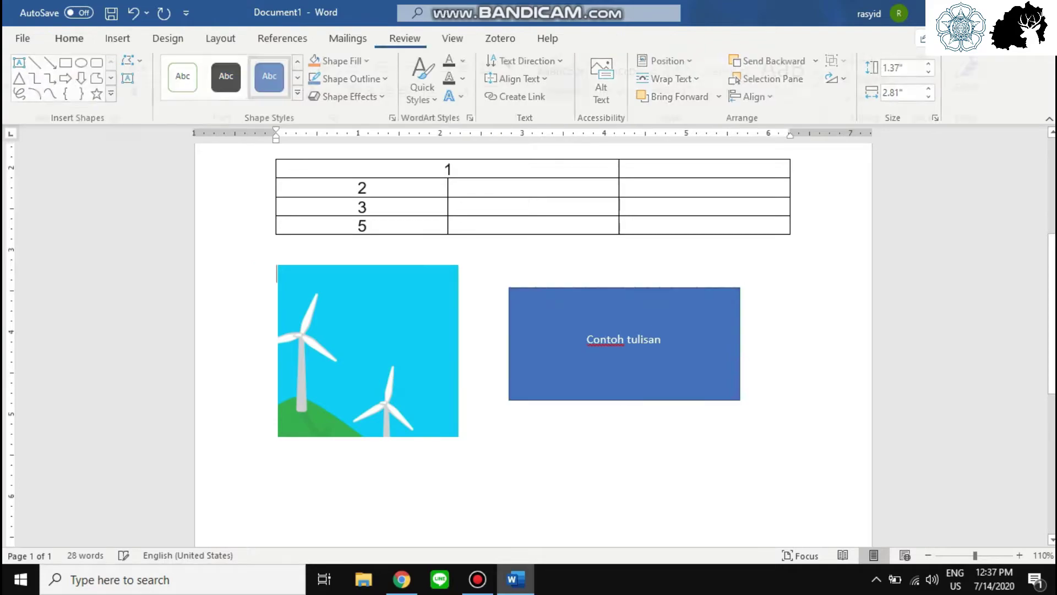
Move the blue rectangle up and to the left, closer to the table and the turbine picture
click(699, 331)
click(771, 312)
click(699, 319)
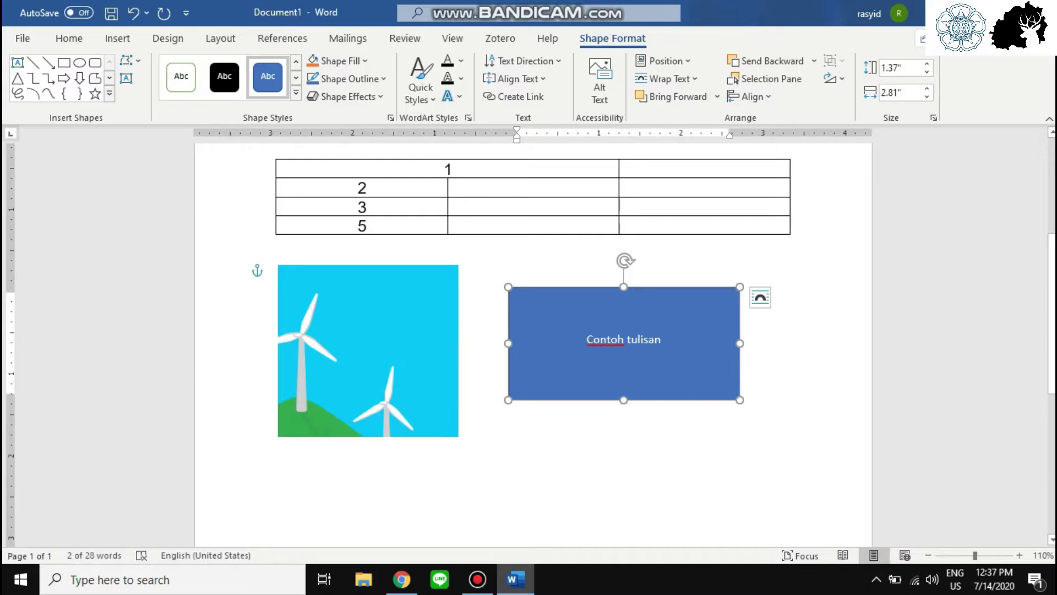
drag(624, 343, 600, 296)
click(567, 393)
Insert the Kosong header with the text "Ini Header" and return to the body text
click(118, 38)
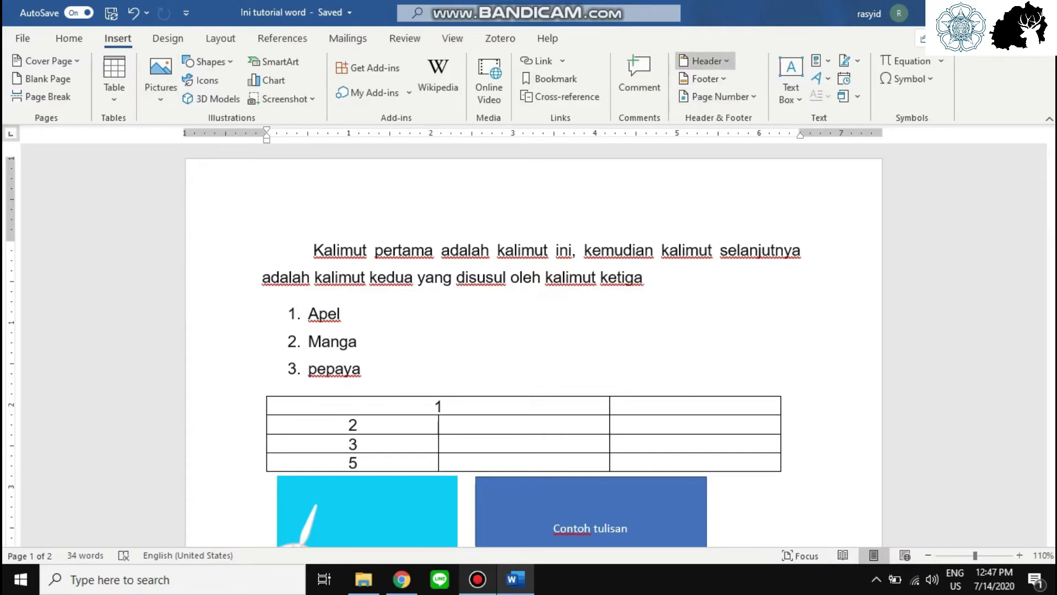
click(706, 60)
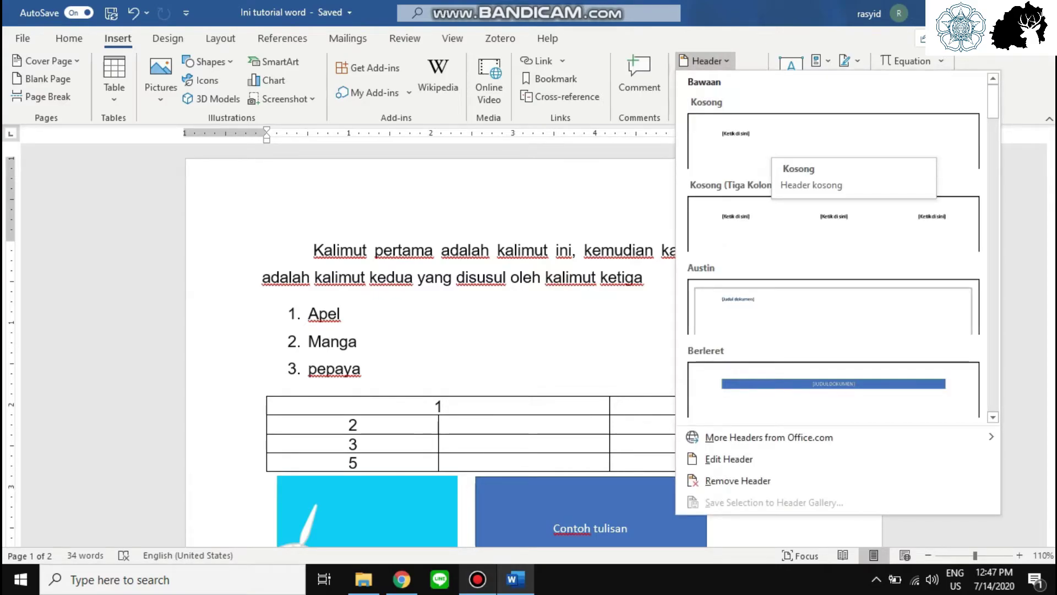
scroll(831, 248, down, 3)
scroll(831, 248, up, 5)
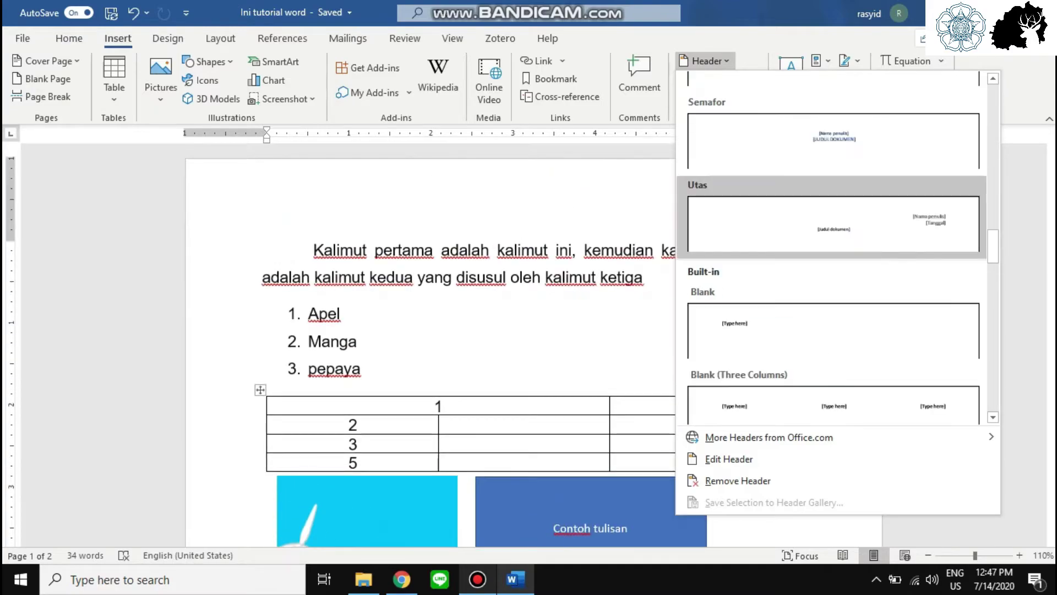
click(826, 138)
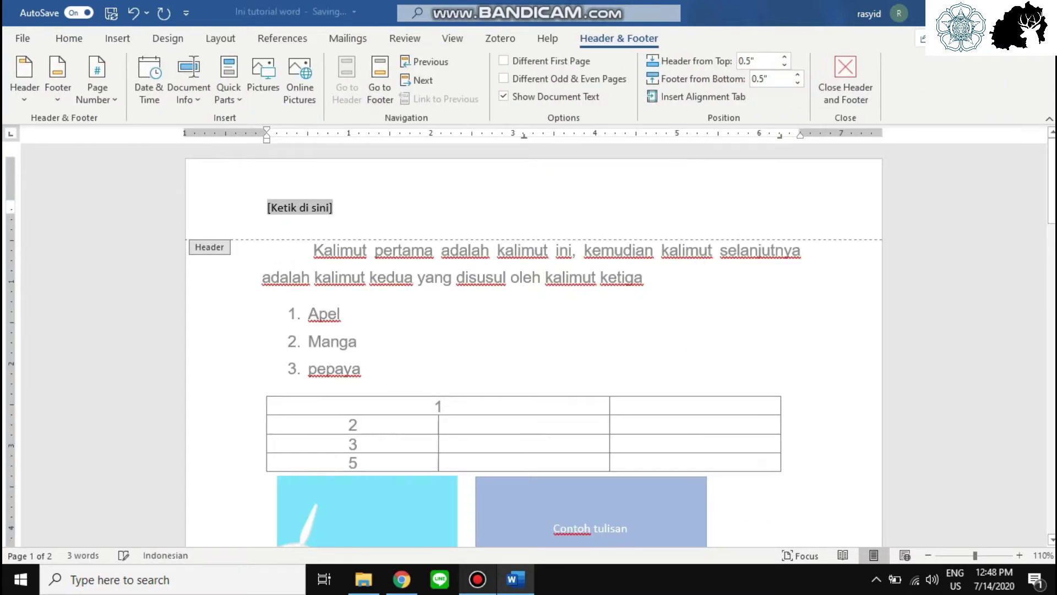
key(Delete)
text(Ini Head)
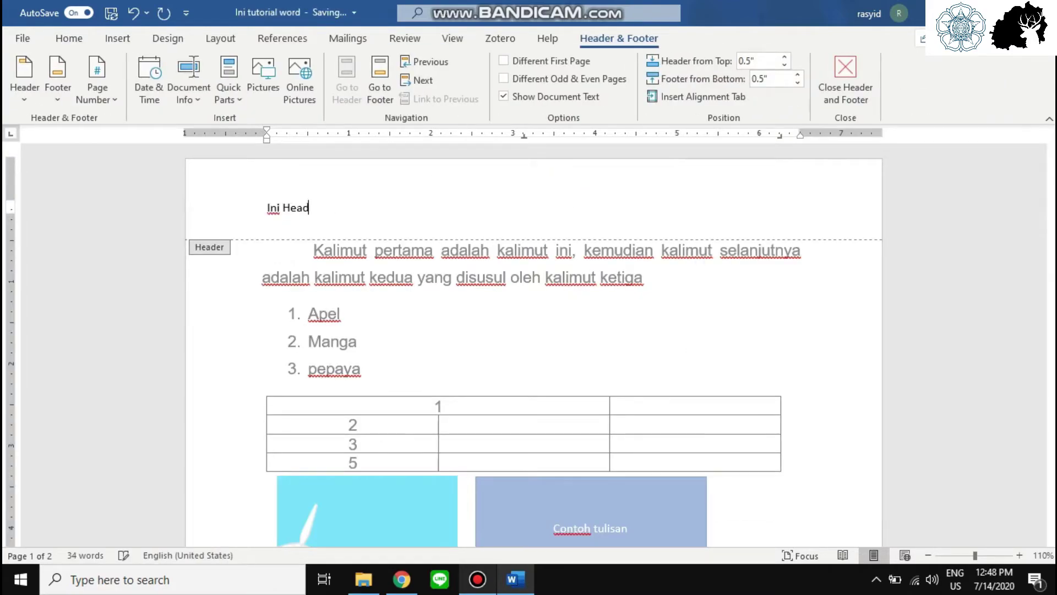
text(er)
key(Return)
double_click(413, 282)
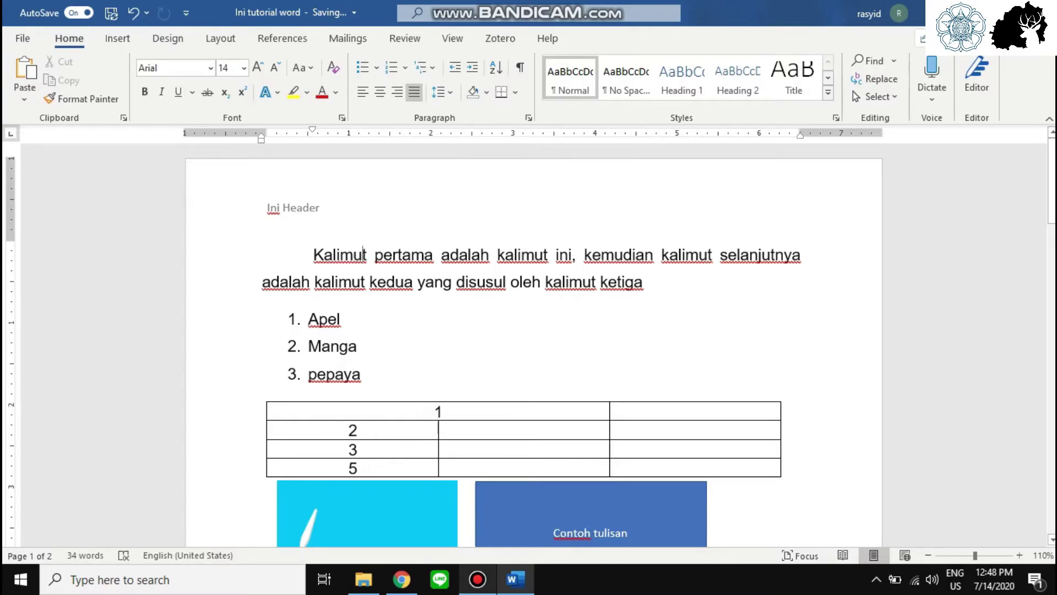
Examine both pages of the document to check where the header appears
scroll(534, 341, down, 12)
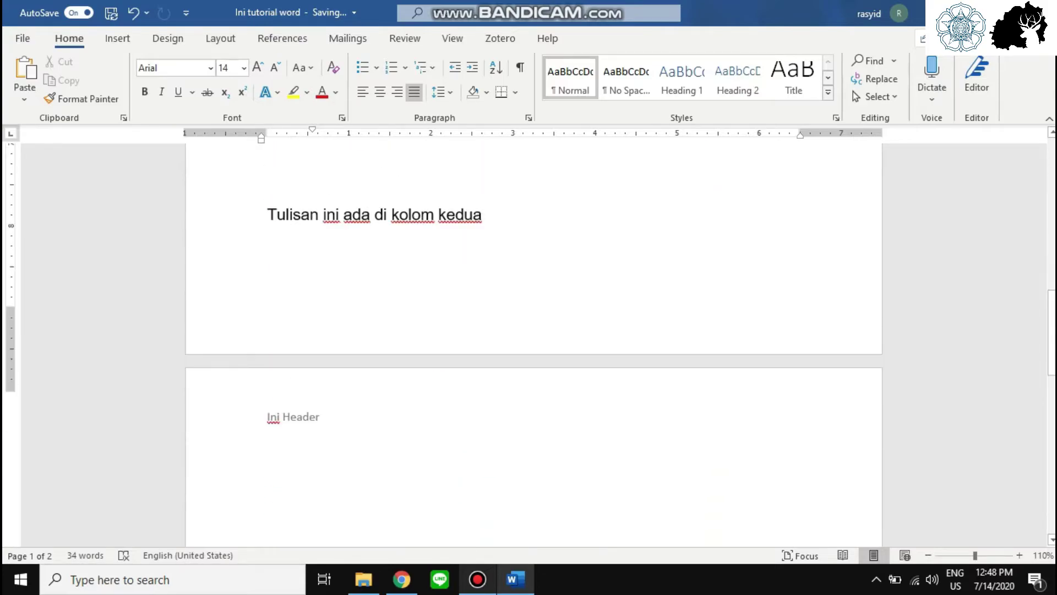
scroll(534, 342, up, 10)
scroll(534, 341, down, 3)
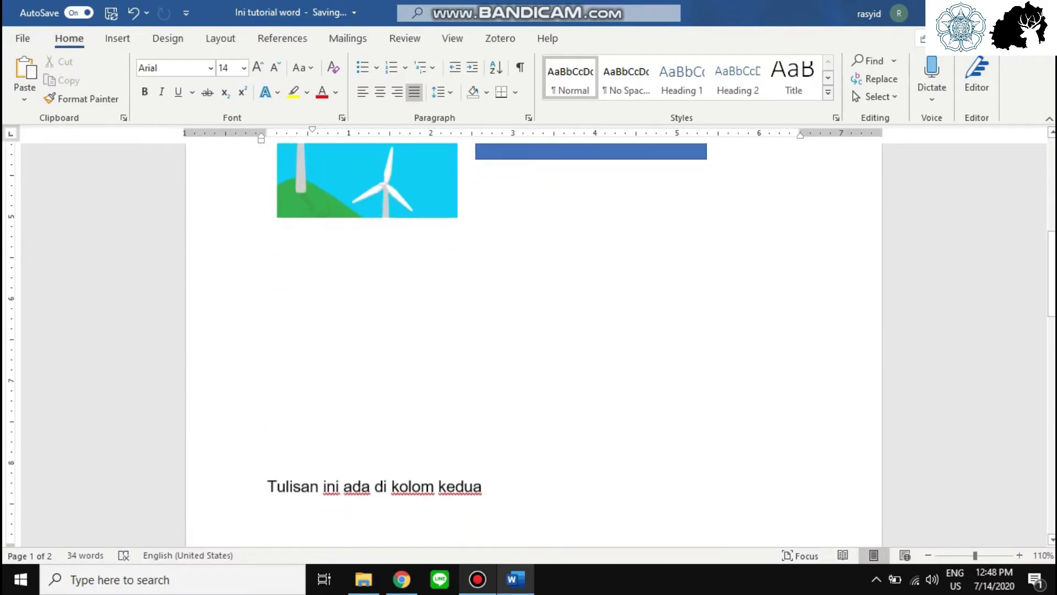
scroll(534, 342, down, 10)
scroll(534, 342, up, 5)
click(267, 379)
scroll(534, 341, up, 4)
scroll(534, 342, down, 1)
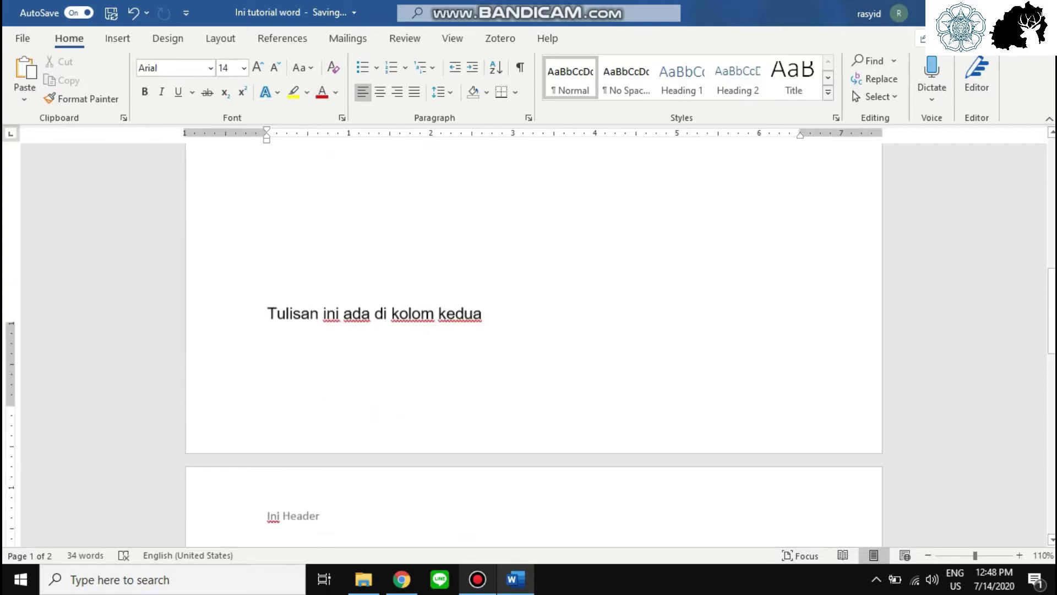
scroll(534, 341, down, 6)
scroll(534, 341, up, 6)
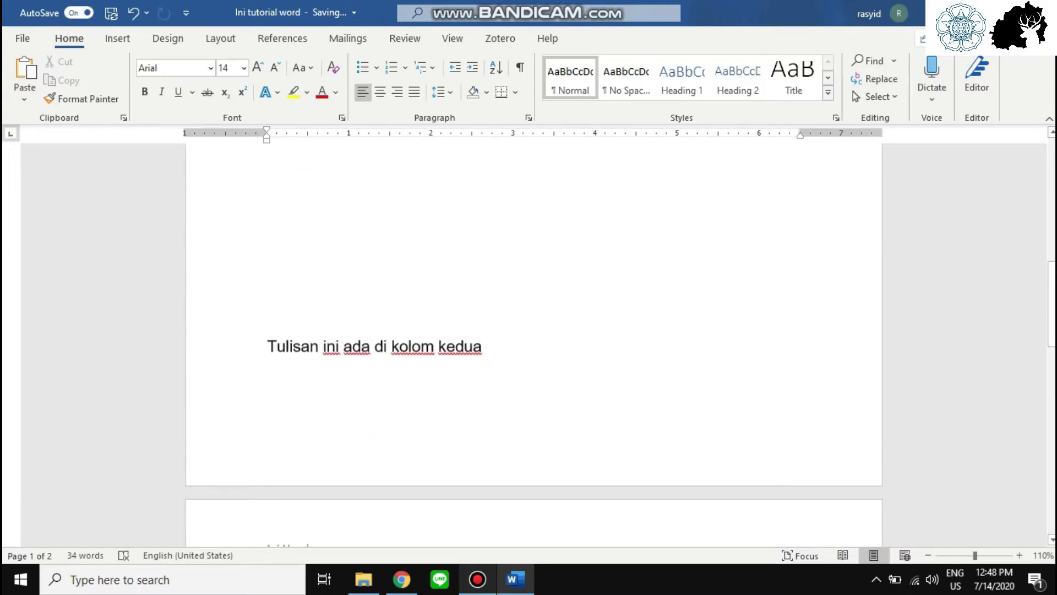
scroll(534, 342, up, 5)
scroll(534, 342, down, 8)
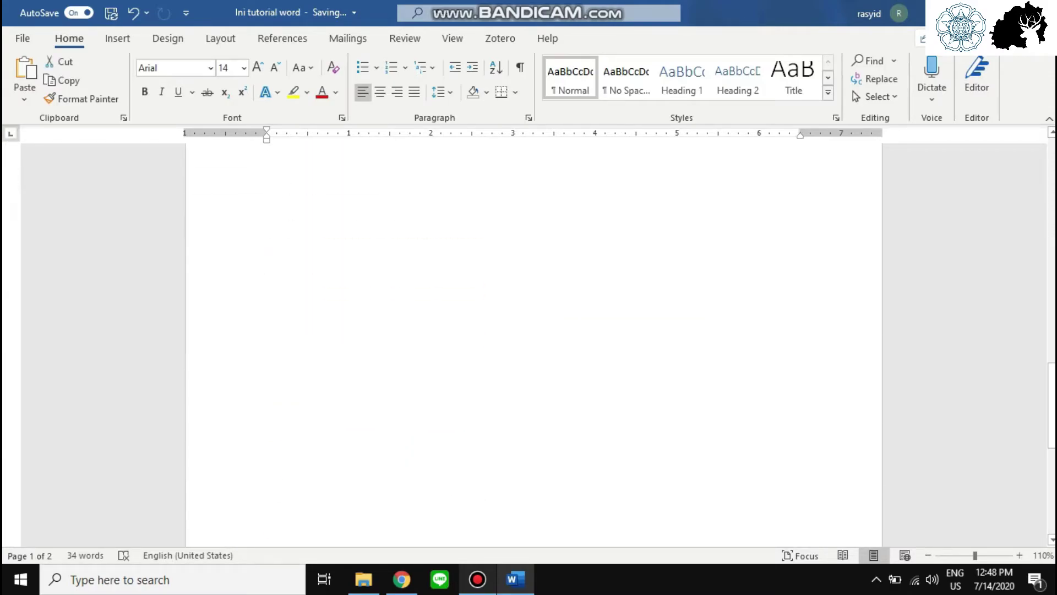
scroll(534, 341, up, 5)
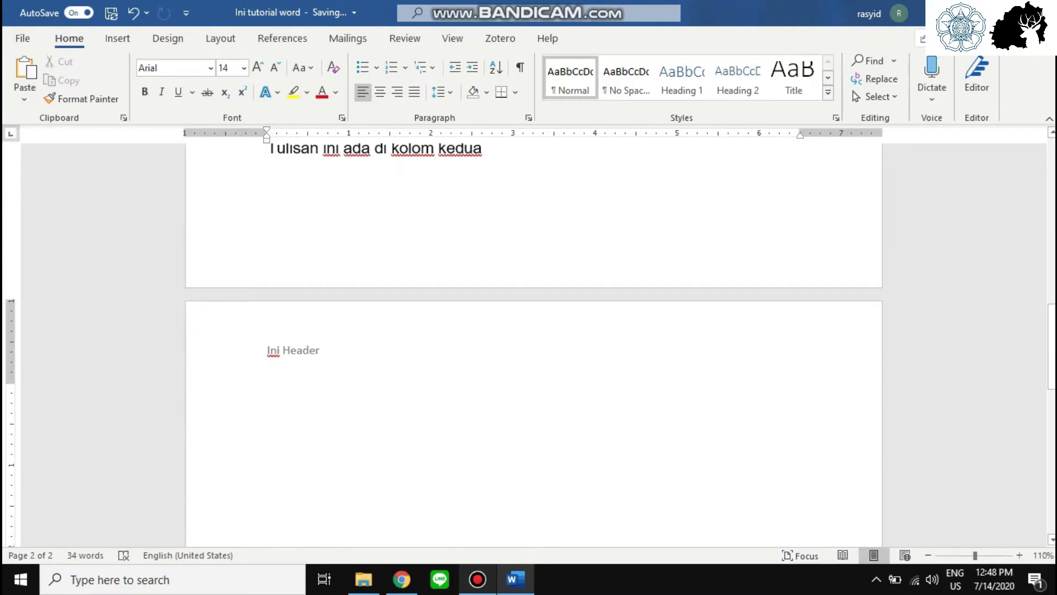
scroll(534, 341, down, 6)
scroll(534, 342, up, 8)
Insert the Kosong footer with the text "Ini Footer", return to the body text and check it on the pages
click(118, 39)
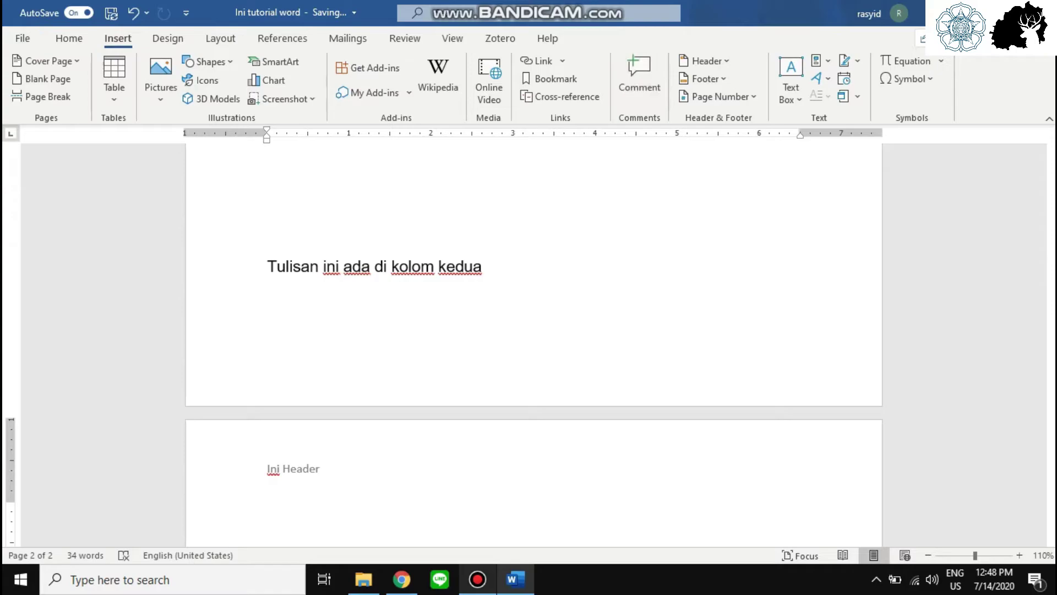
click(703, 78)
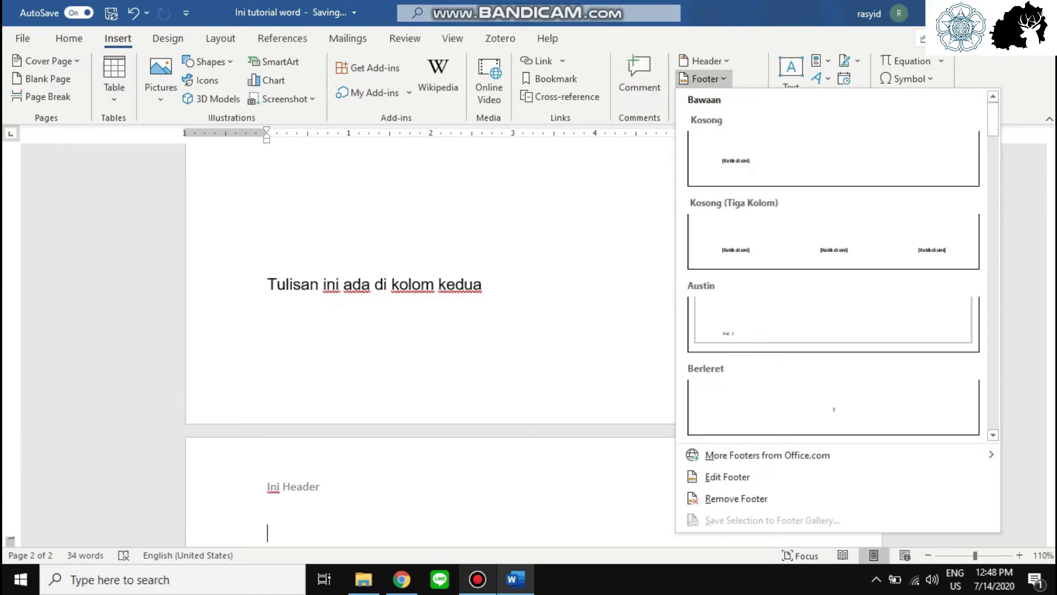
click(833, 159)
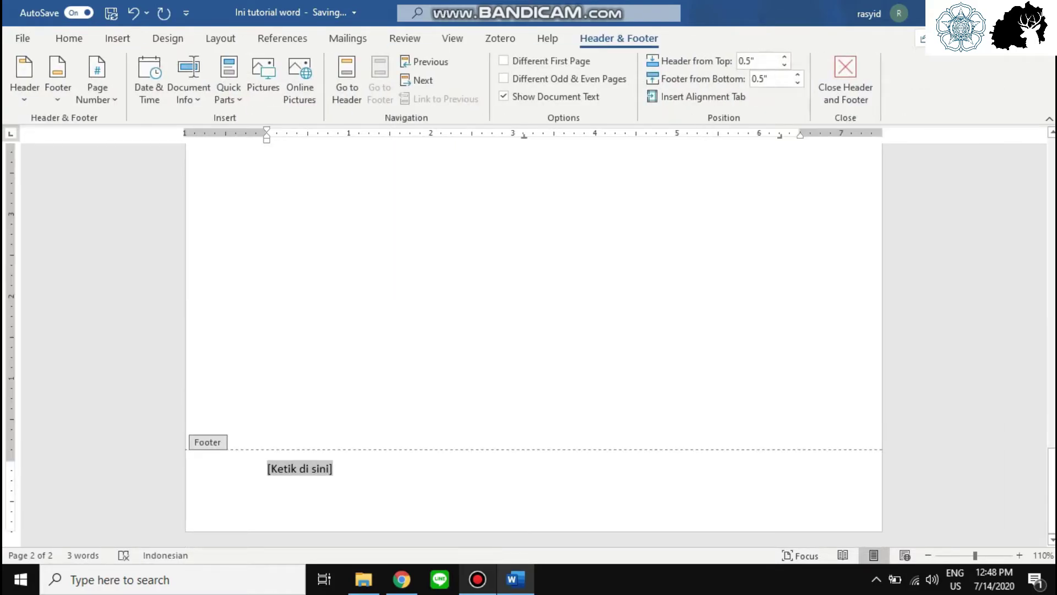
text(Ini Footer)
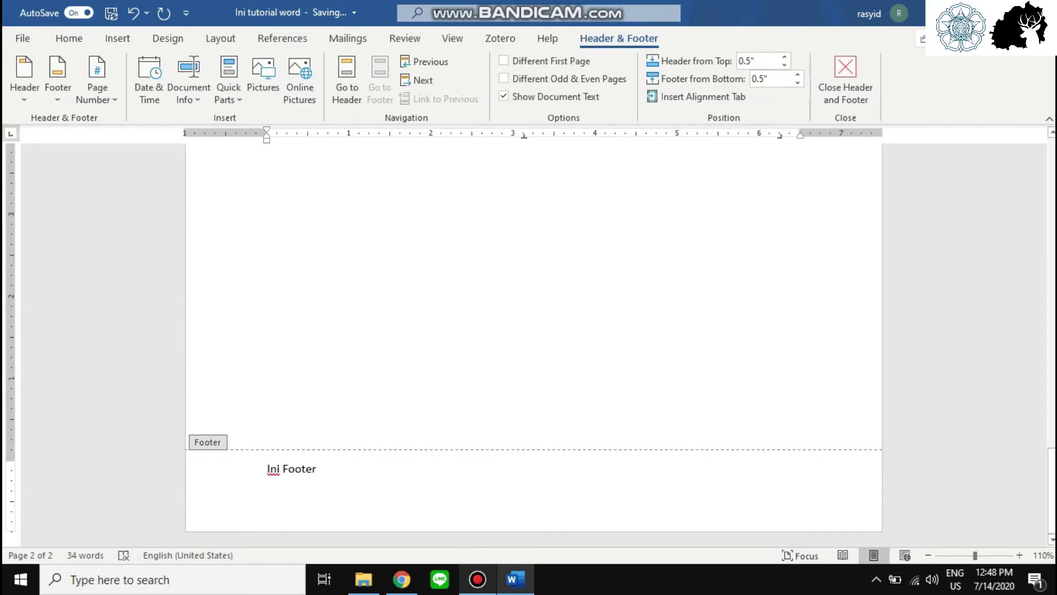
double_click(551, 297)
scroll(550, 298, up, 9)
scroll(529, 330, up, 5)
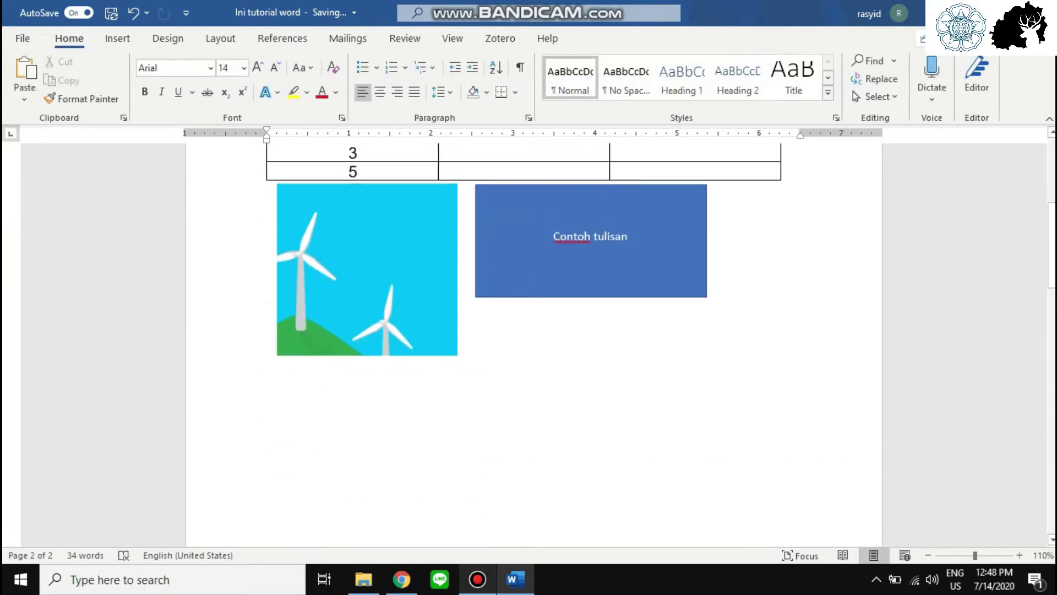
scroll(528, 330, down, 12)
scroll(528, 330, down, 2)
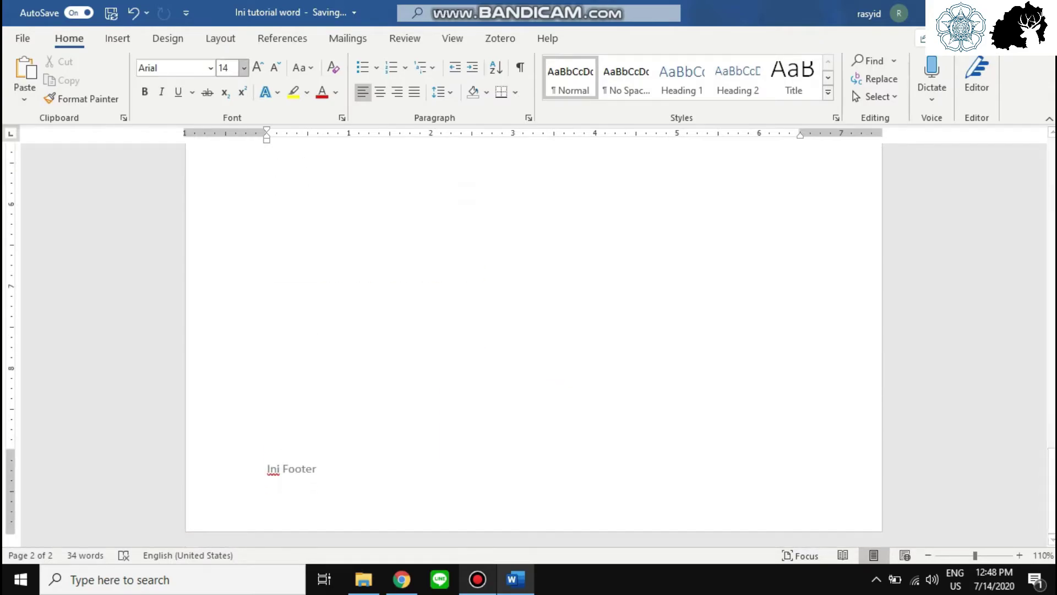
Insert page numbers at the bottom of the page using the Nomor Biasa 3 style
click(118, 38)
click(719, 97)
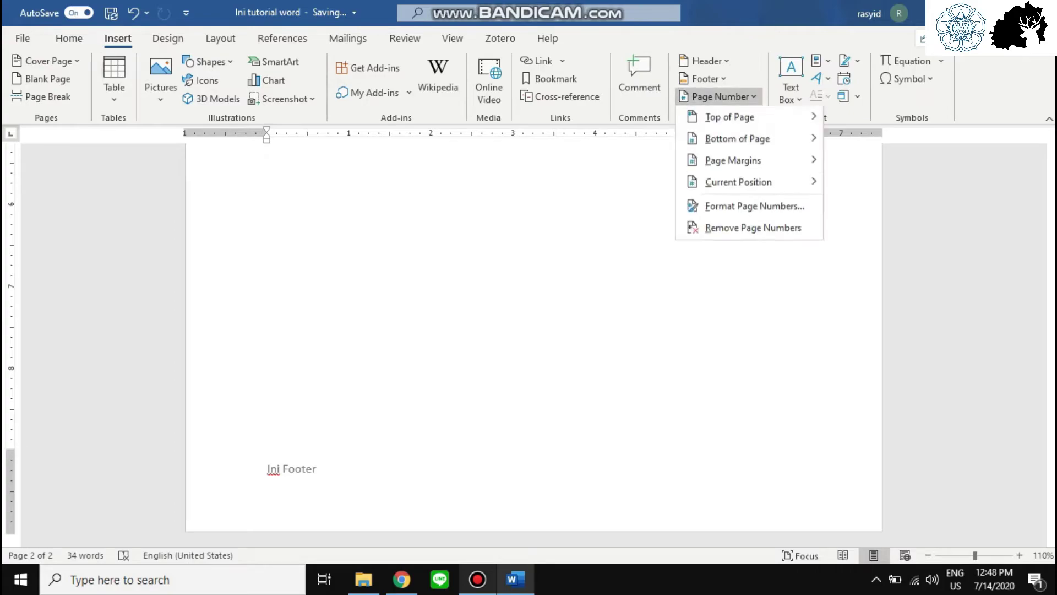
scroll(529, 331, up, 13)
scroll(529, 331, up, 5)
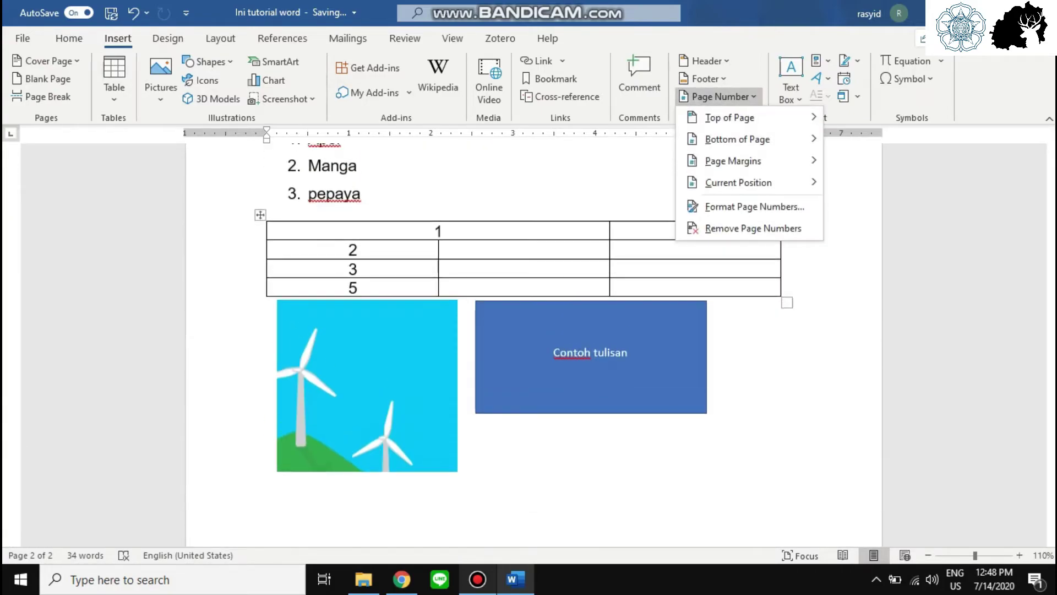
scroll(529, 330, up, 5)
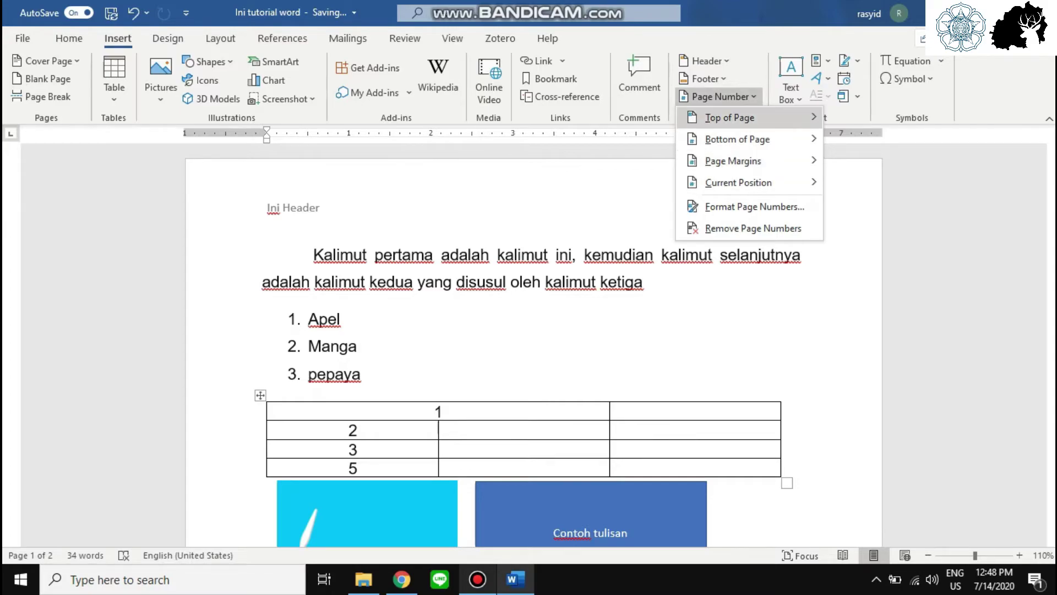
mouse_move(730, 117)
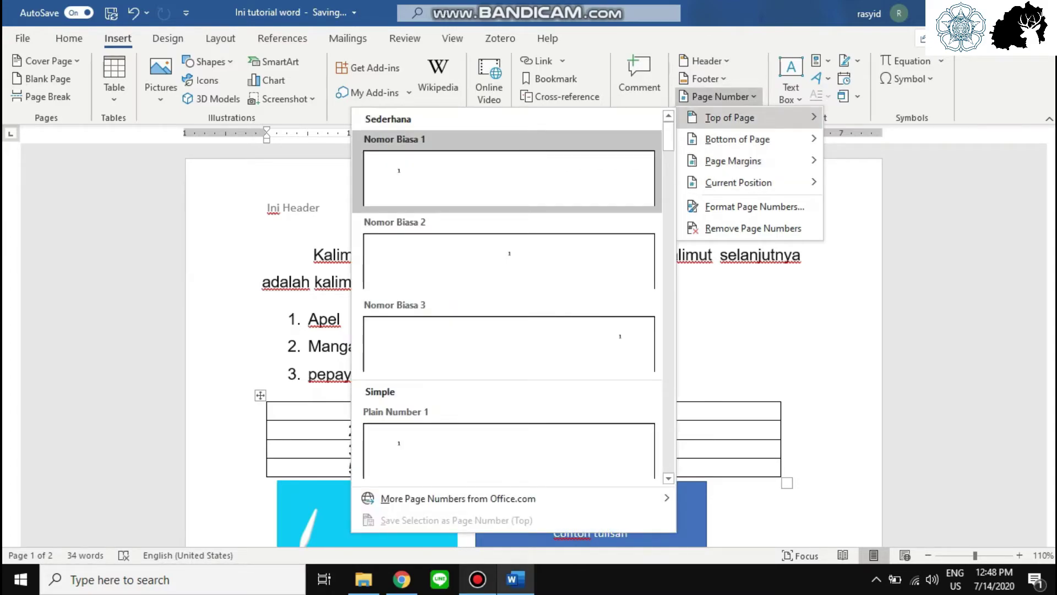
mouse_move(738, 139)
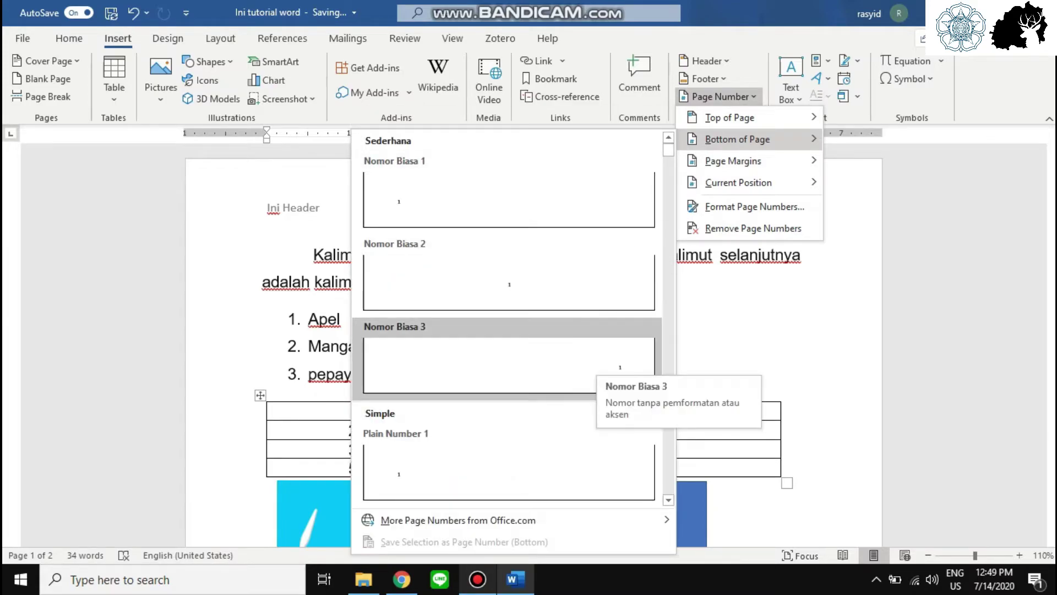
click(595, 366)
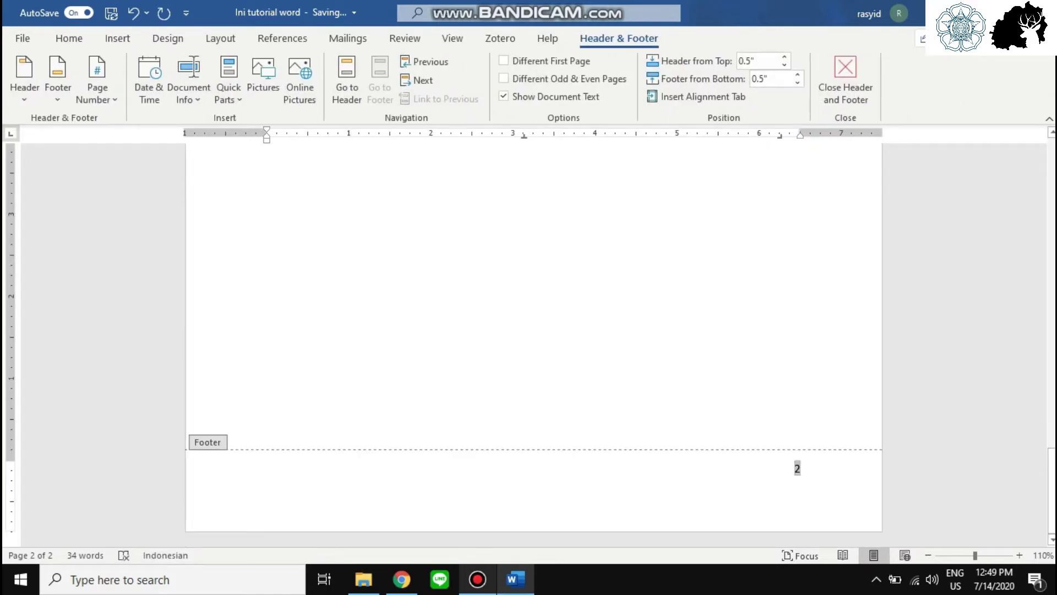
Examine the page numbers in the footers of both pages and return to the body text
scroll(533, 331, up, 10)
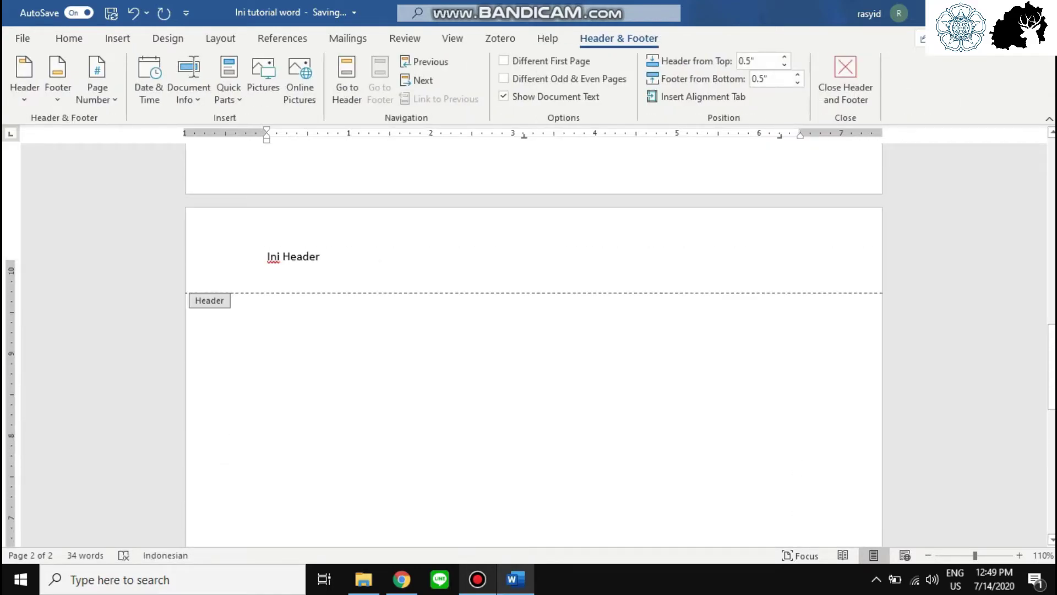
click(268, 456)
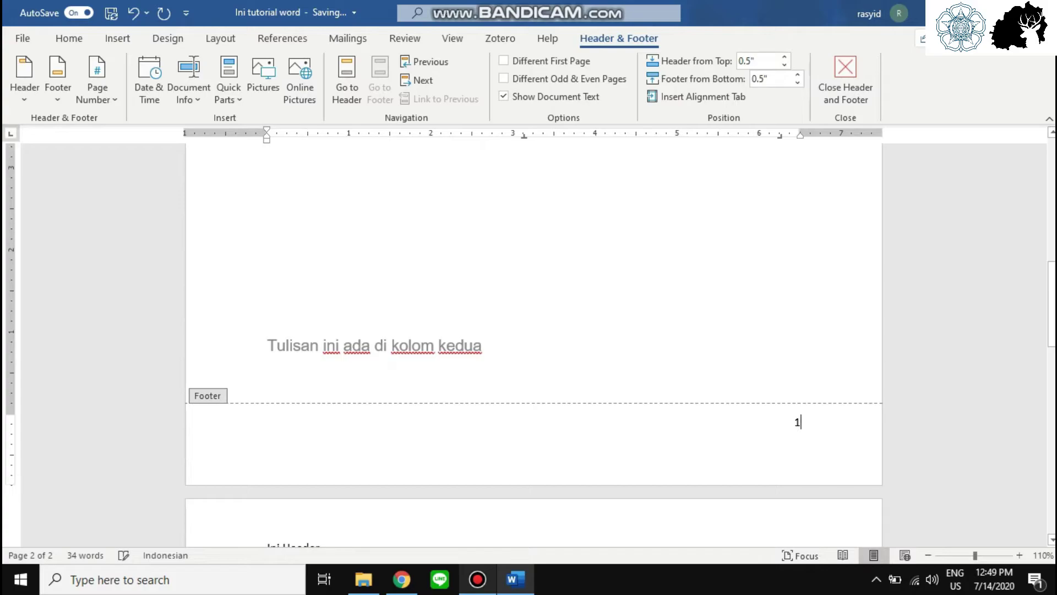
double_click(797, 422)
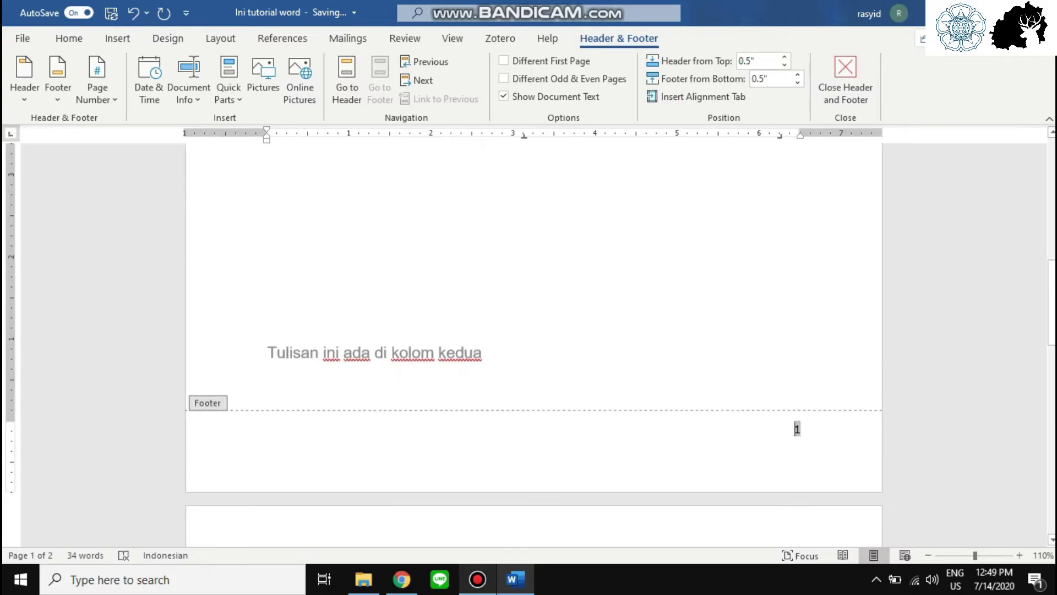
key(Escape)
scroll(533, 330, down, 6)
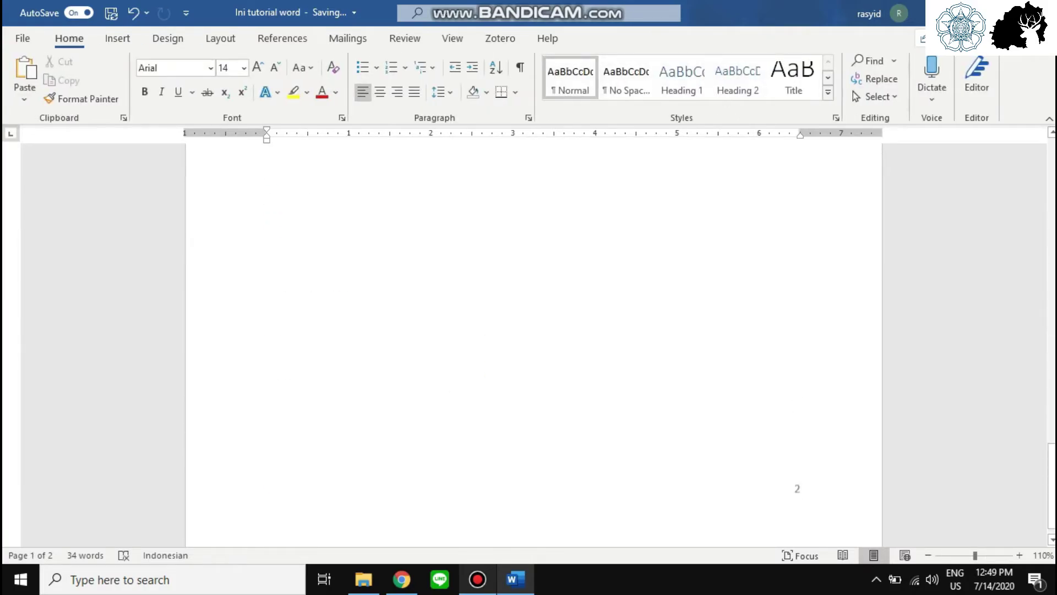
scroll(533, 330, down, 1)
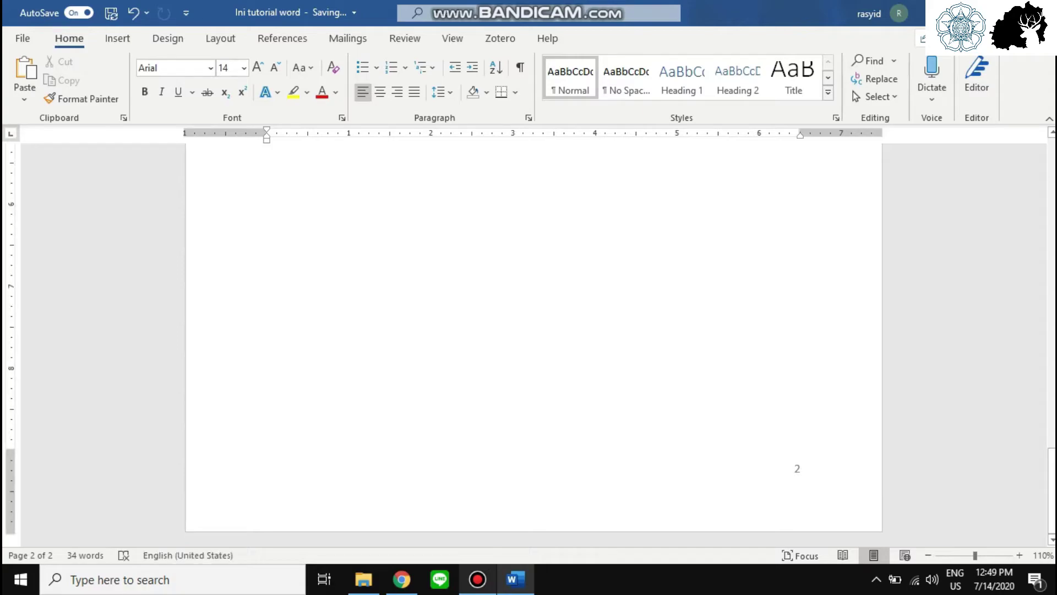
scroll(533, 330, down, 5)
scroll(533, 330, up, 7)
Insert blank lines above "Tulisan ini ada di kolom kedua" to push that line onto the second page
click(117, 38)
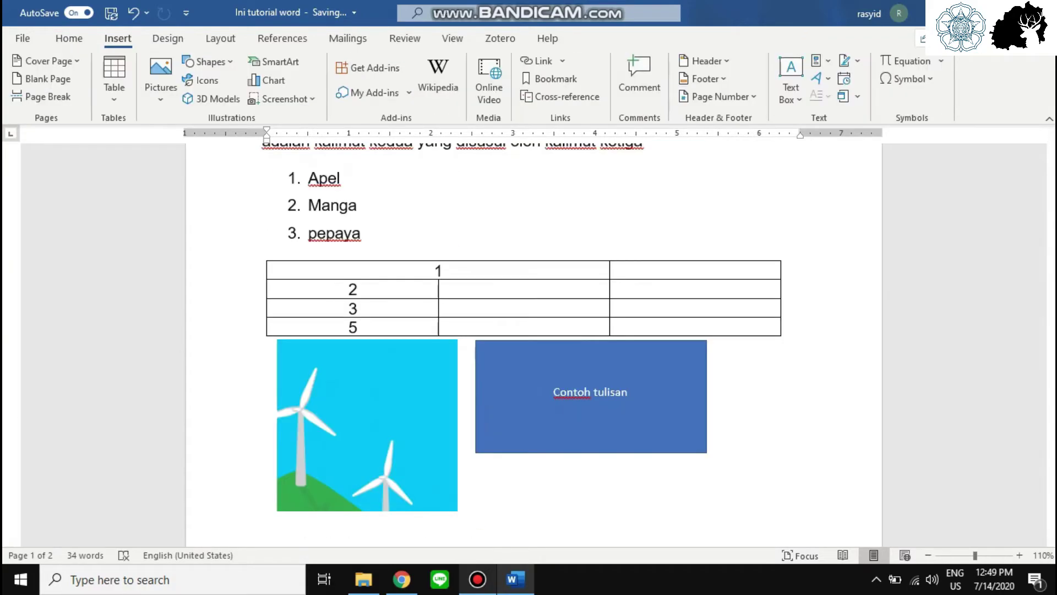
scroll(533, 331, down, 4)
scroll(533, 331, down, 4)
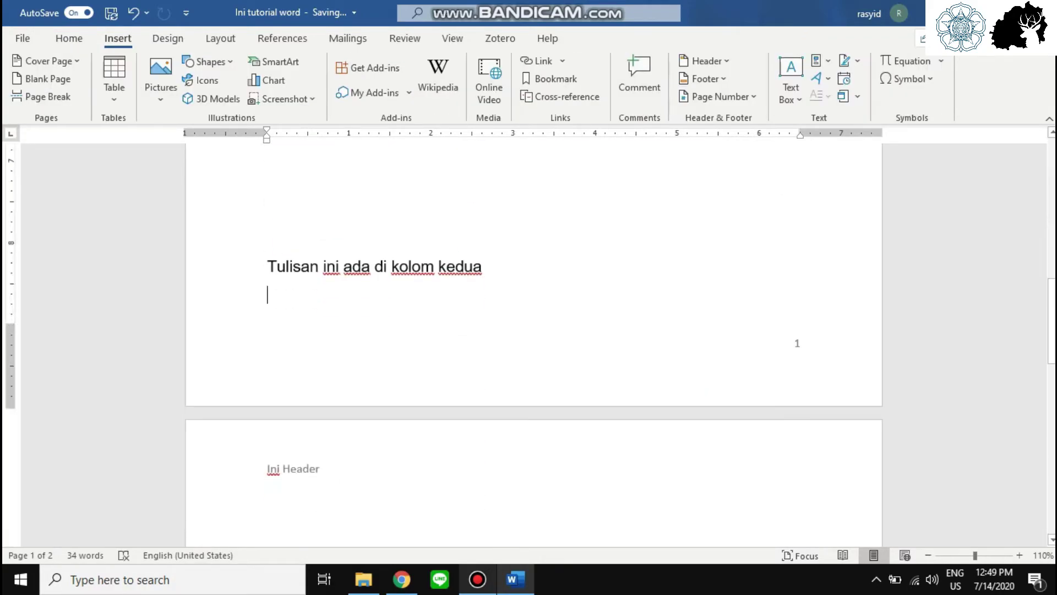
key(Return)
key(Return)
key(Return)
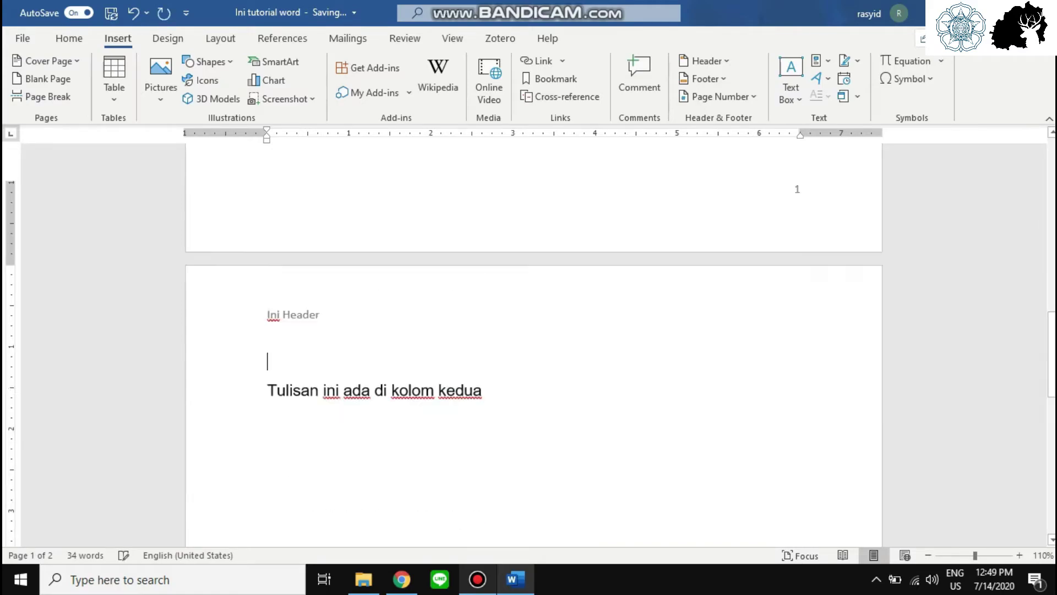
key(Return)
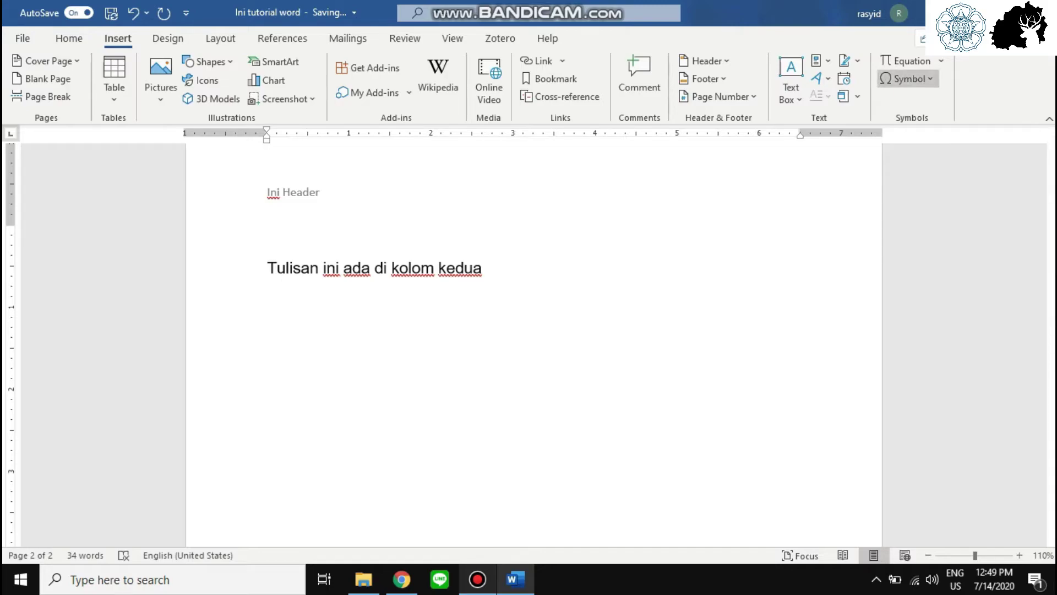
Browse the full symbol list, including the Basic Latin and Arabic characters, and close it without inserting anything
click(907, 79)
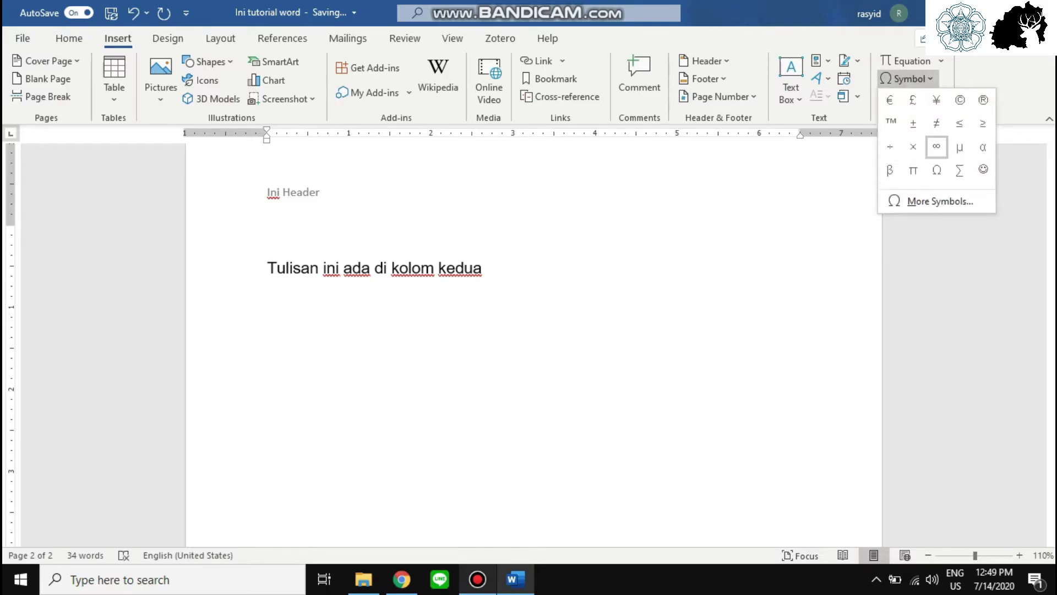
click(940, 201)
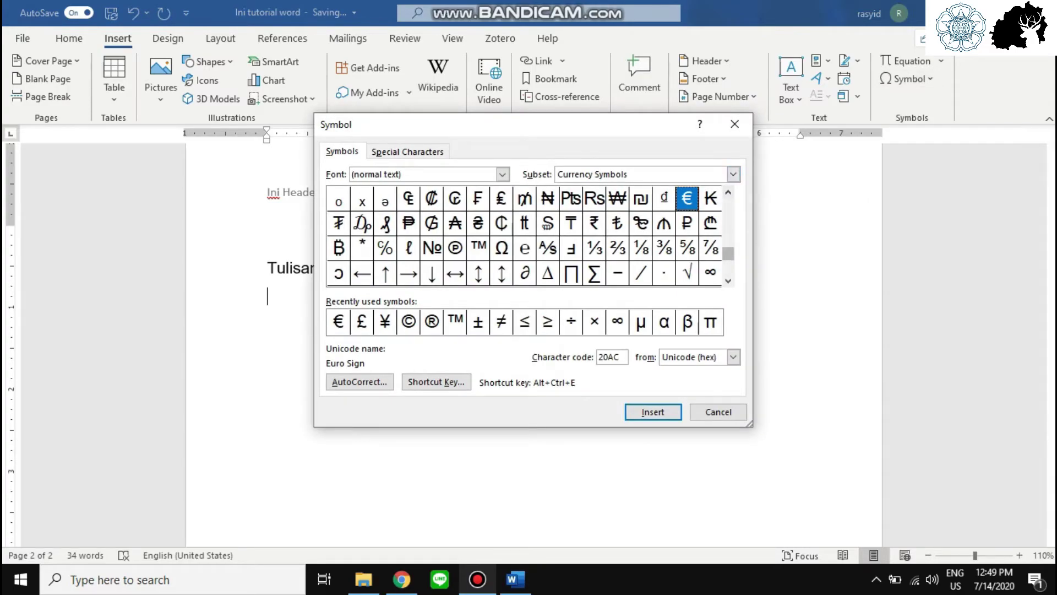
scroll(525, 236, up, 10)
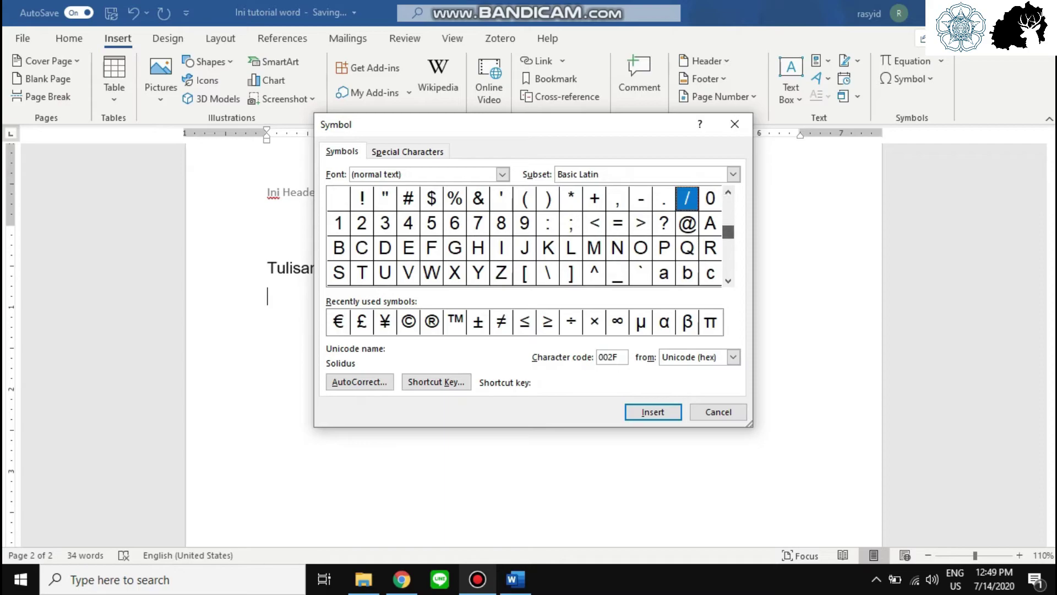
scroll(525, 235, down, 10)
click(409, 198)
click(572, 198)
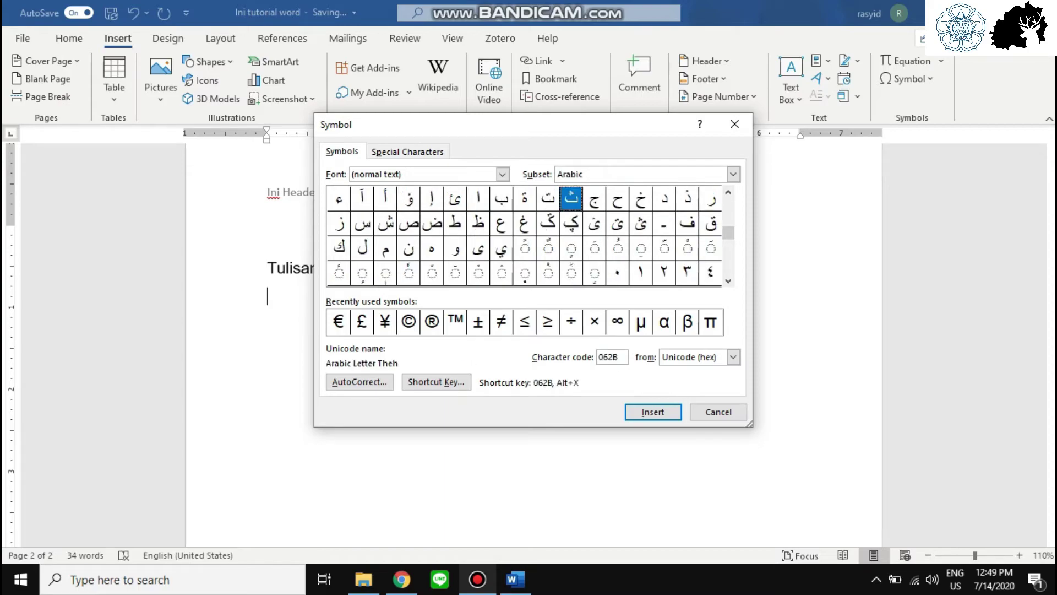
click(734, 124)
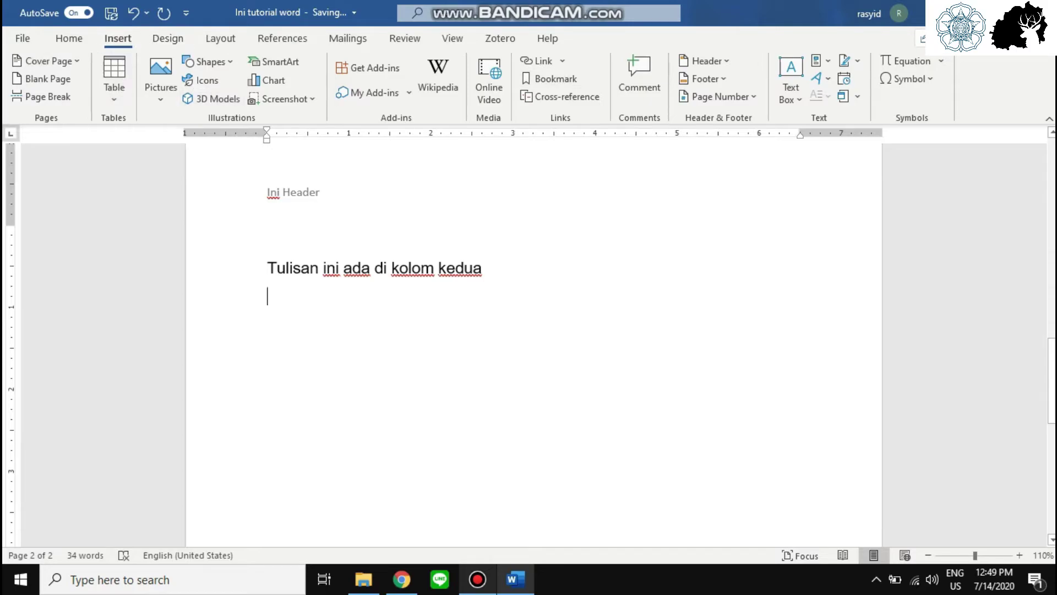
Open the page border settings, try the Box, Shadow and 3-D settings, and choose Box for the whole document
click(168, 38)
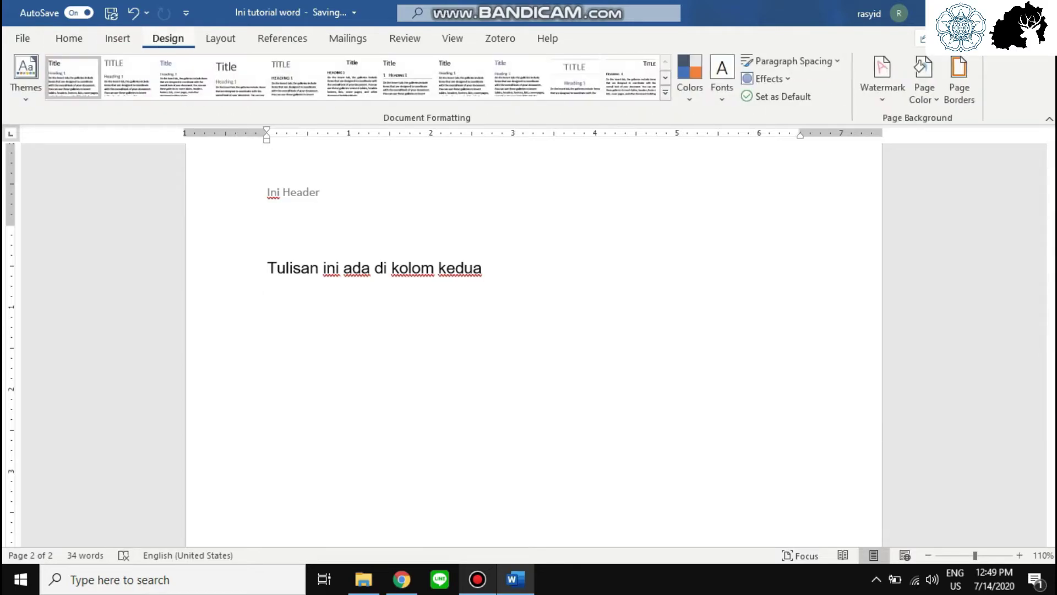
scroll(534, 345, up, 5)
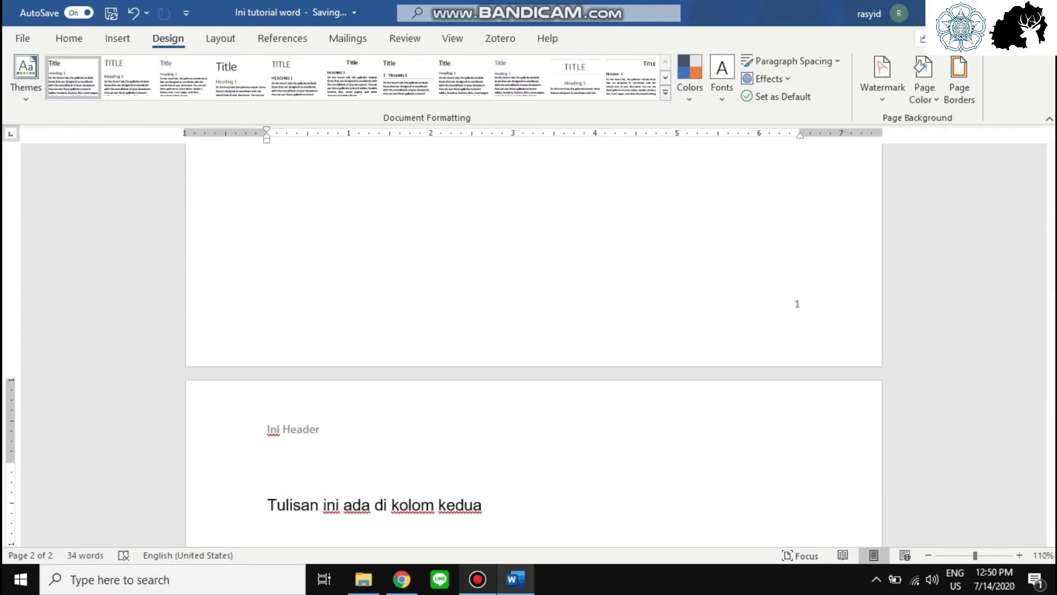
click(959, 80)
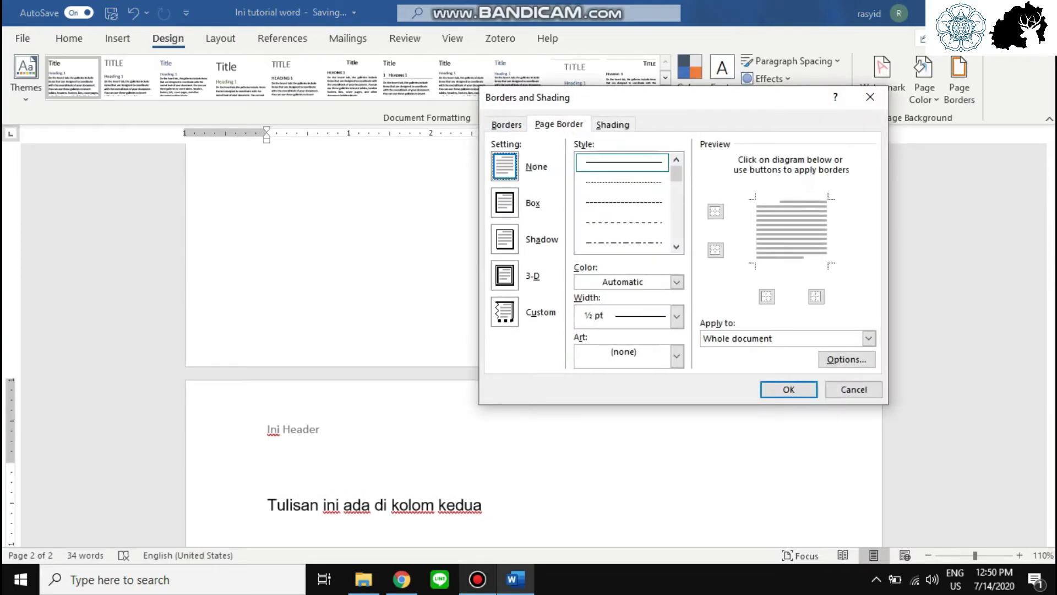
click(505, 203)
click(505, 239)
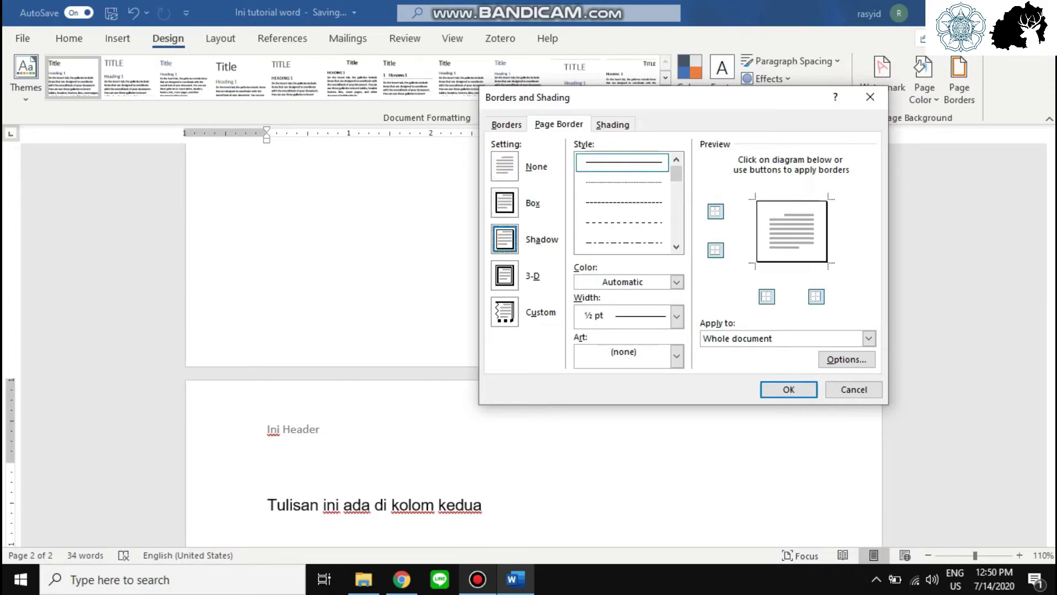
click(504, 275)
click(505, 203)
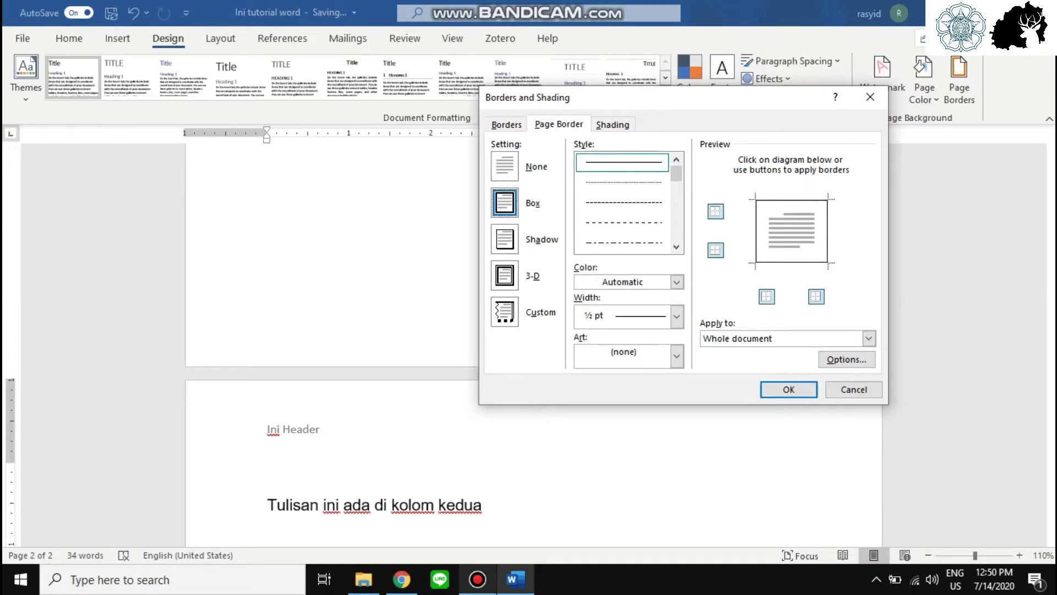
Apply the triple-line style to the page border of the whole document and check it on both pages
scroll(624, 203, down, 4)
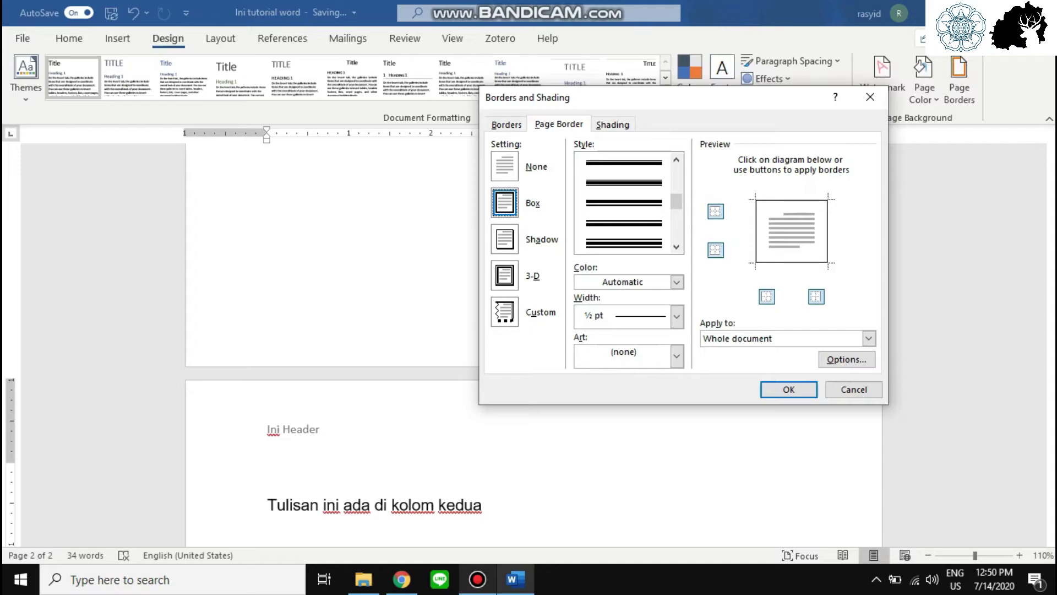
click(624, 182)
scroll(624, 182, up, 1)
click(624, 182)
scroll(624, 182, up, 1)
scroll(623, 182, down, 1)
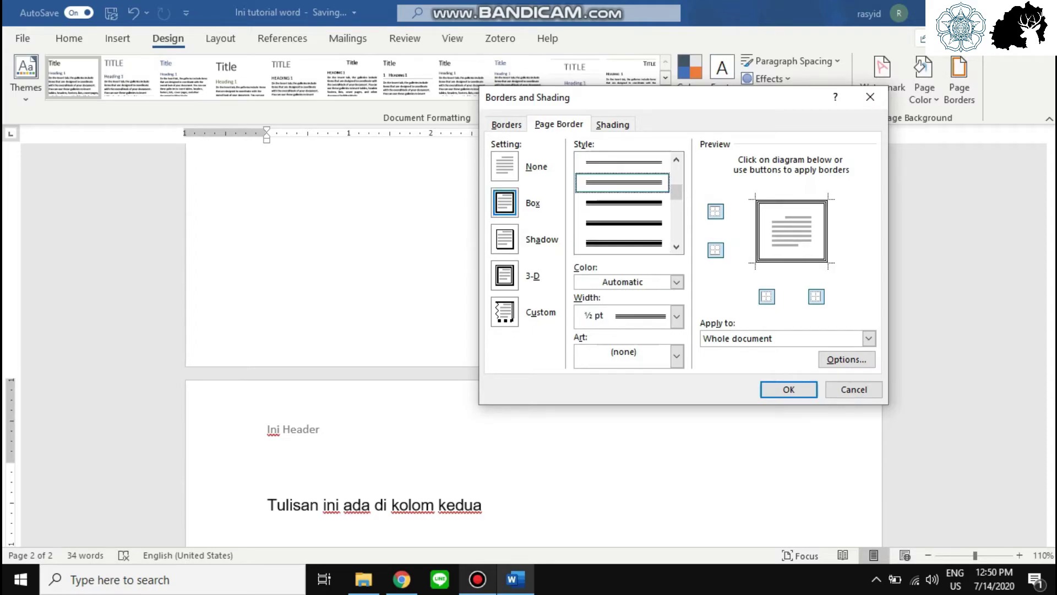
click(789, 389)
scroll(534, 347, up, 10)
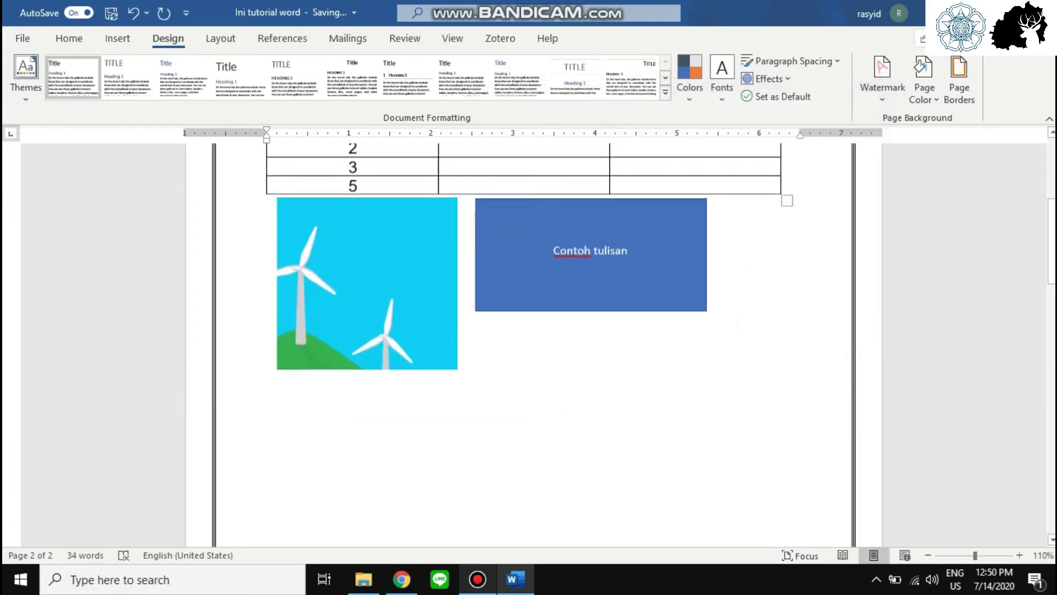
scroll(534, 347, down, 8)
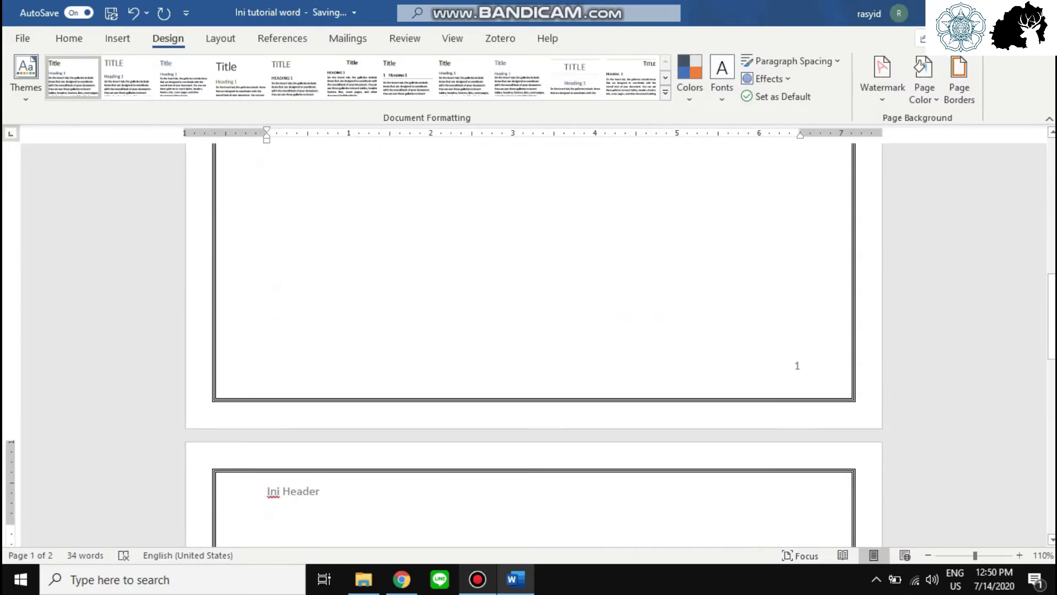
scroll(534, 347, up, 8)
scroll(534, 346, down, 8)
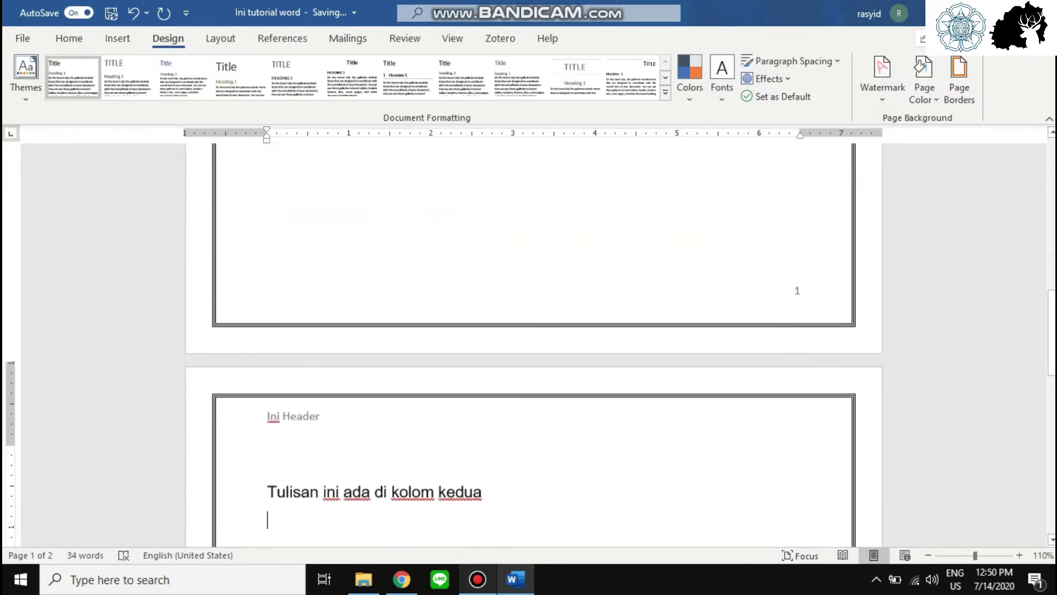
scroll(534, 347, up, 8)
scroll(534, 347, down, 3)
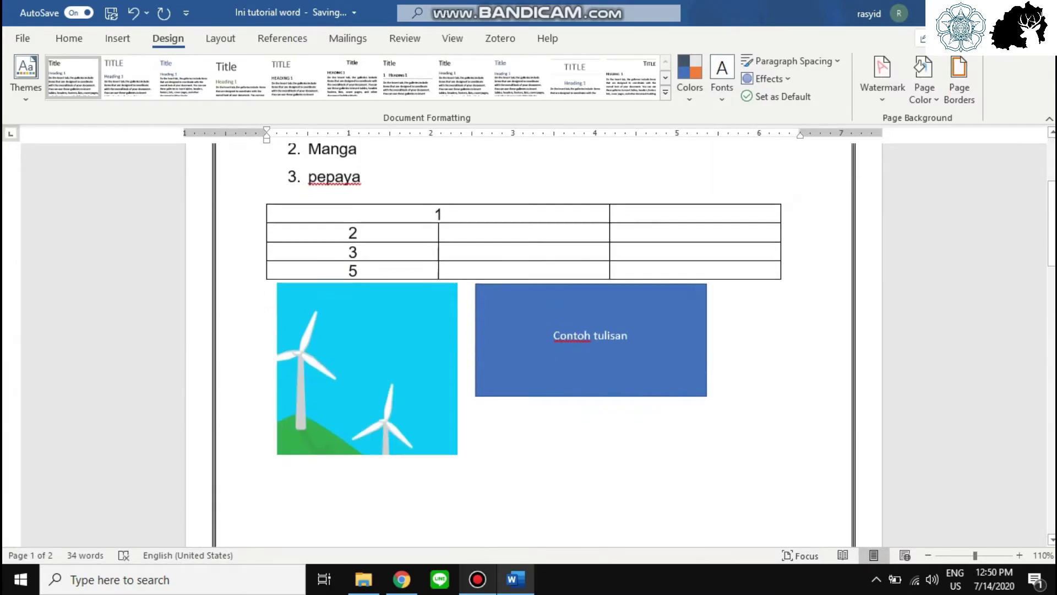
Replace the line page border with the green champagne bottle art on the whole document and check the pages
click(959, 77)
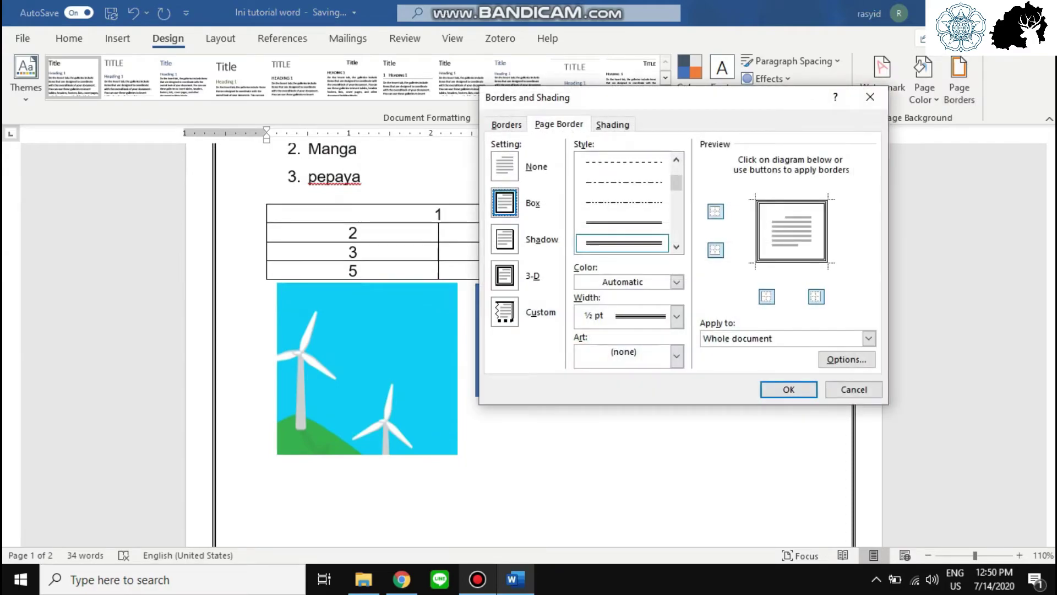
click(676, 356)
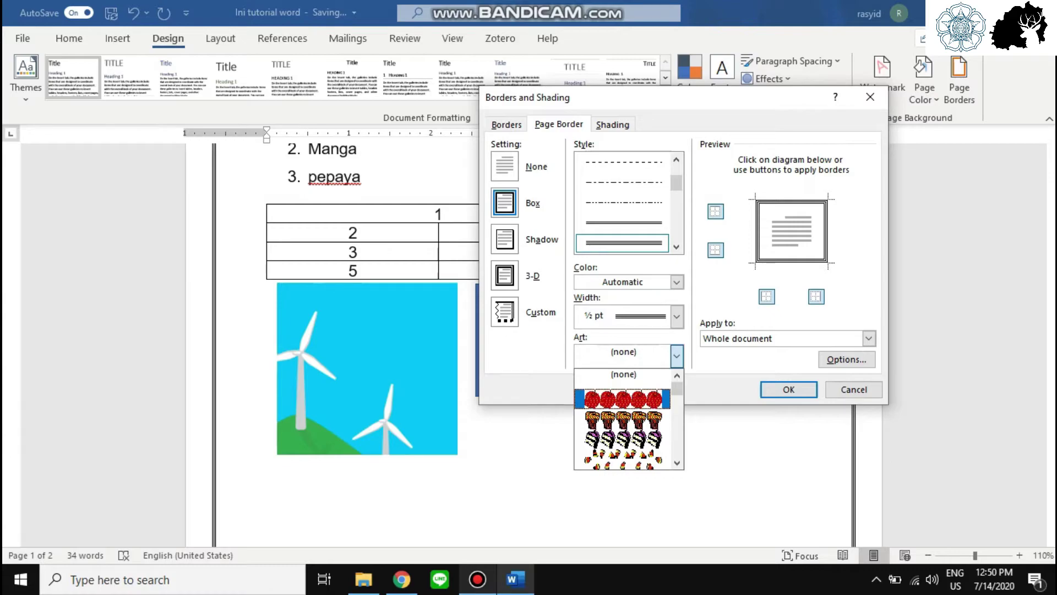
scroll(623, 435, down, 3)
click(623, 419)
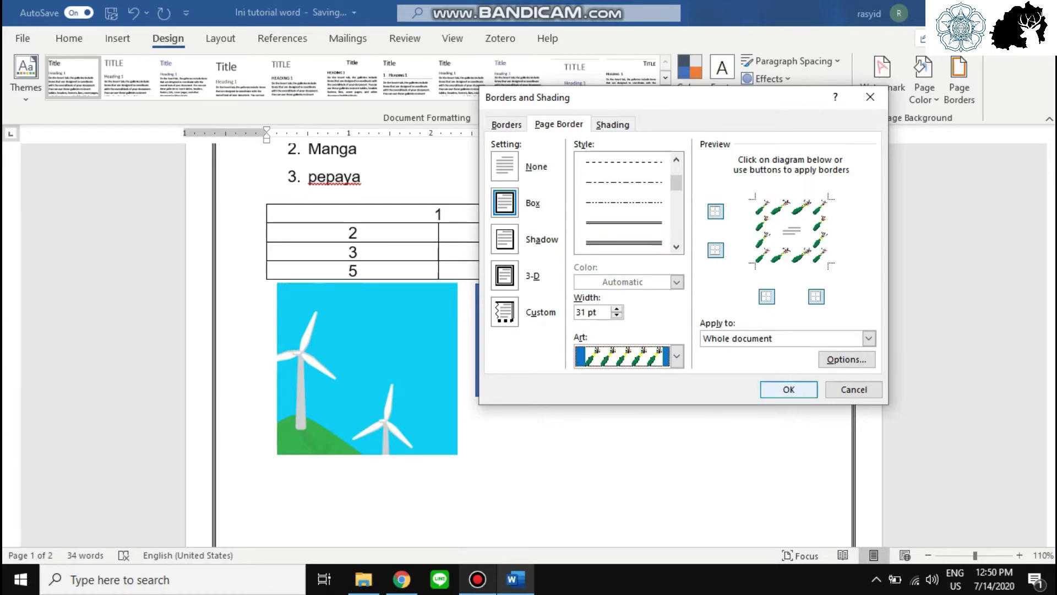
click(789, 389)
scroll(789, 390, down, 15)
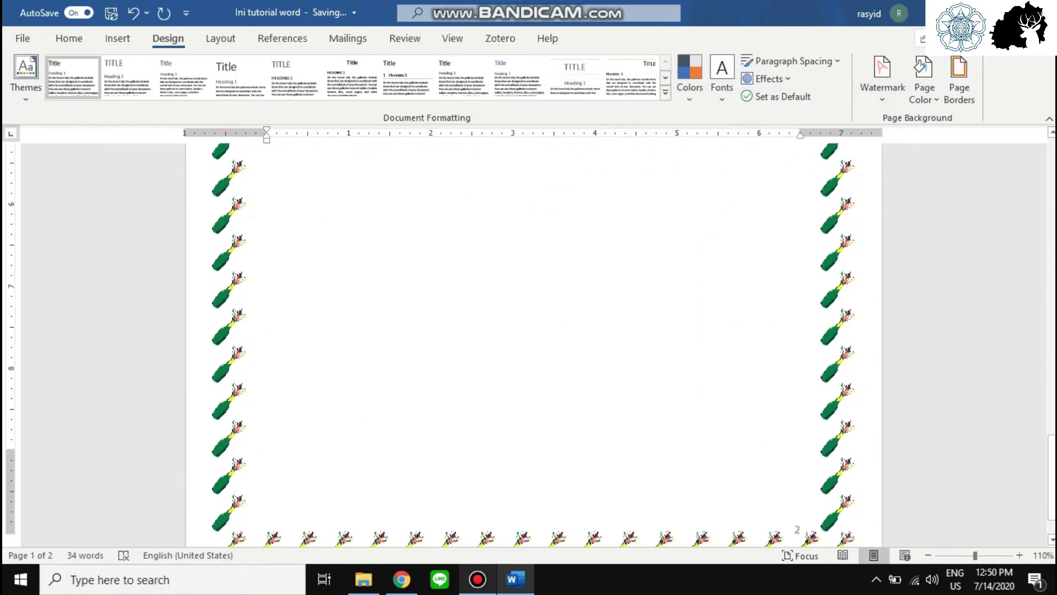
Remove the bottle art page border from the whole document by choosing the None setting, and check the pages
scroll(534, 341, up, 15)
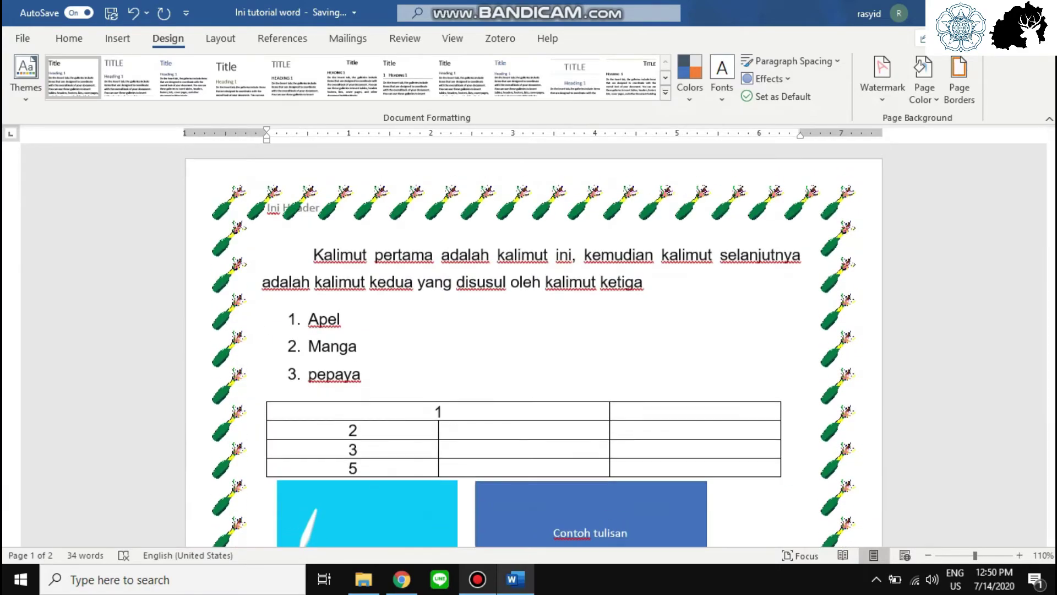
click(959, 83)
click(505, 166)
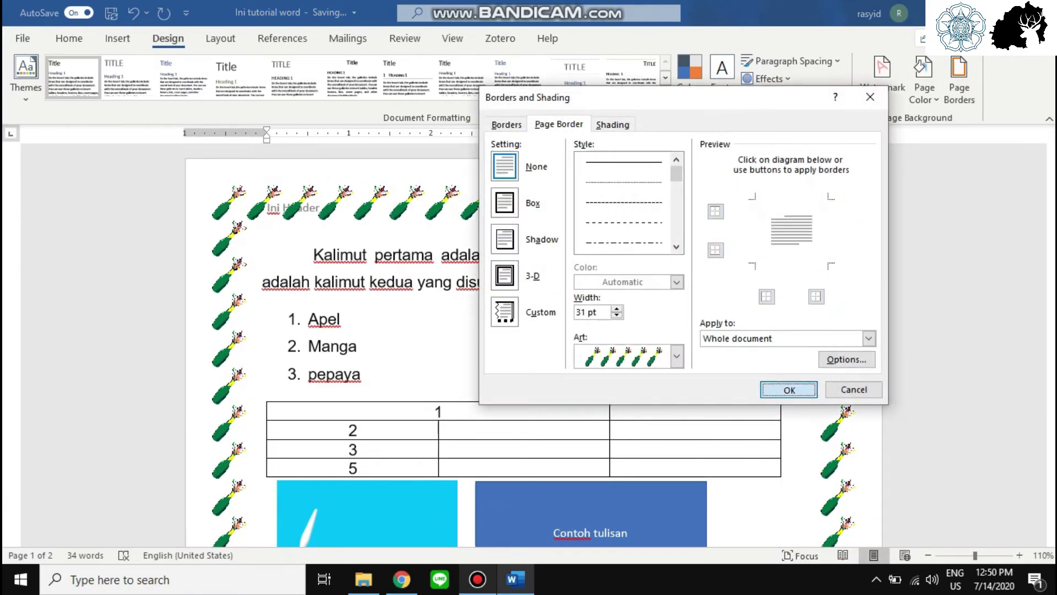
key(Return)
scroll(534, 341, down, 3)
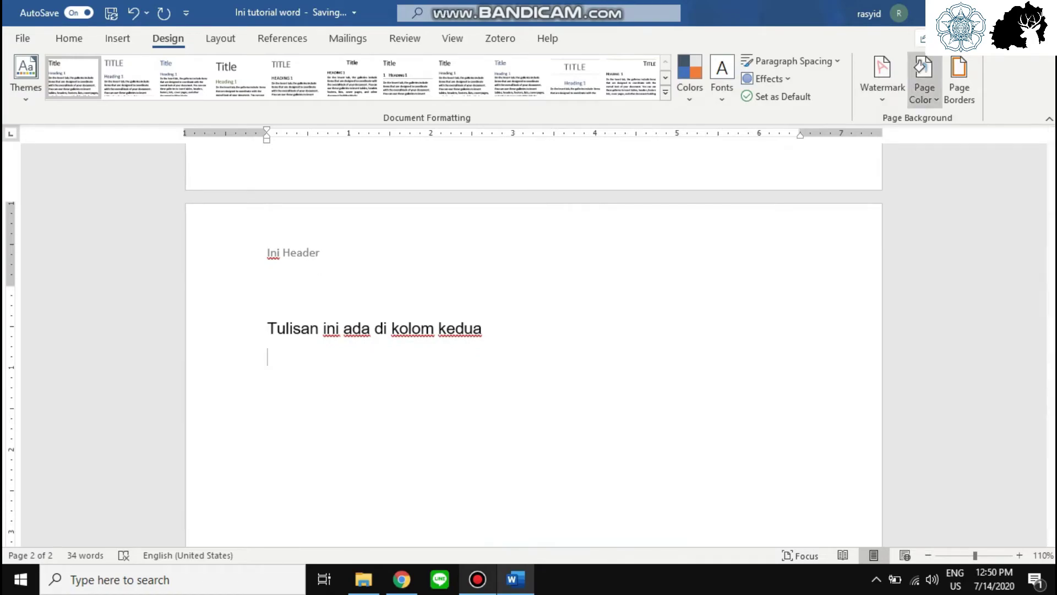
Apply the CONFIDENTIAL 1 watermark to the document
click(883, 77)
scroll(454, 341, up, 5)
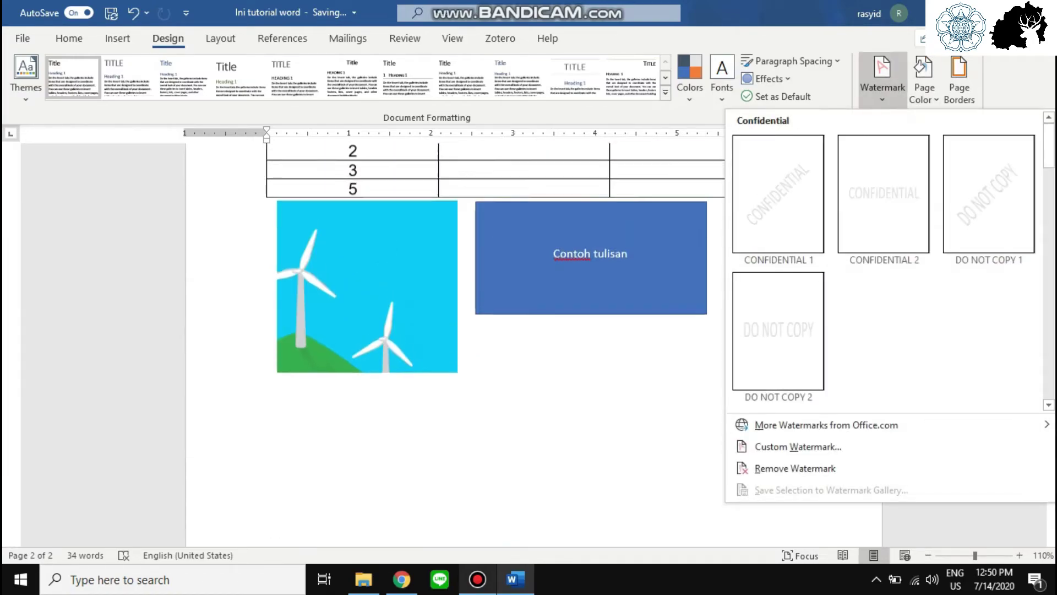
scroll(455, 341, up, 5)
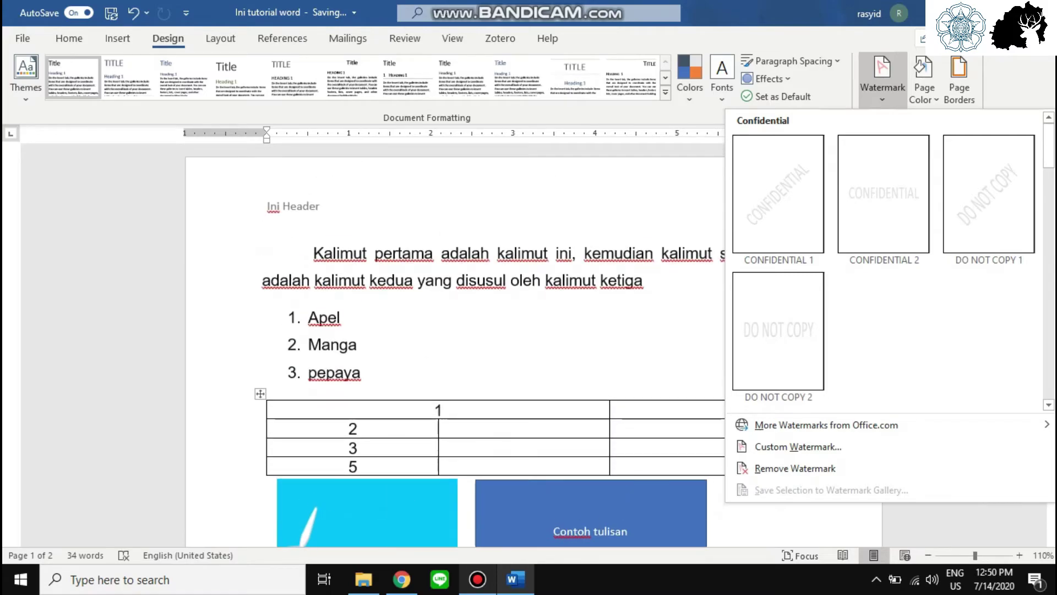
scroll(454, 341, down, 5)
click(778, 194)
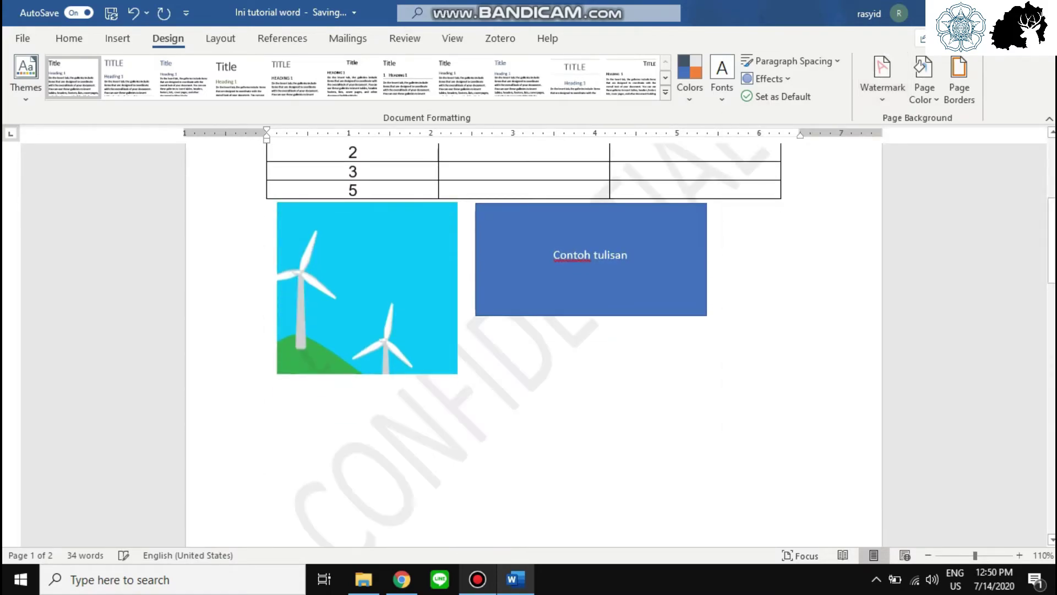
scroll(778, 275, down, 3)
Open the custom watermark settings, select the watermark text, and cancel without changing it
click(883, 77)
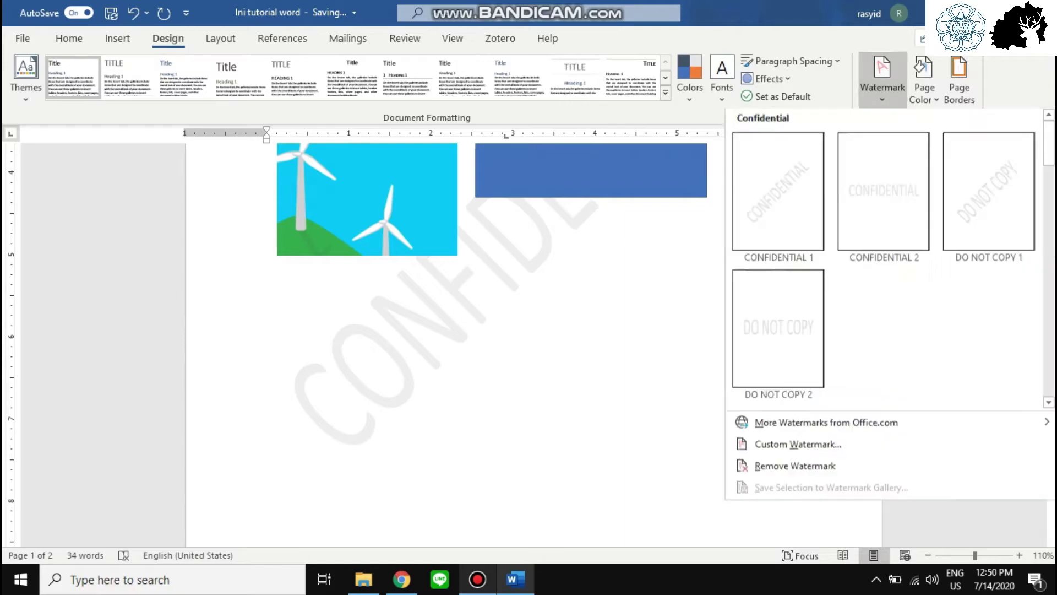
scroll(454, 341, up, 4)
click(797, 446)
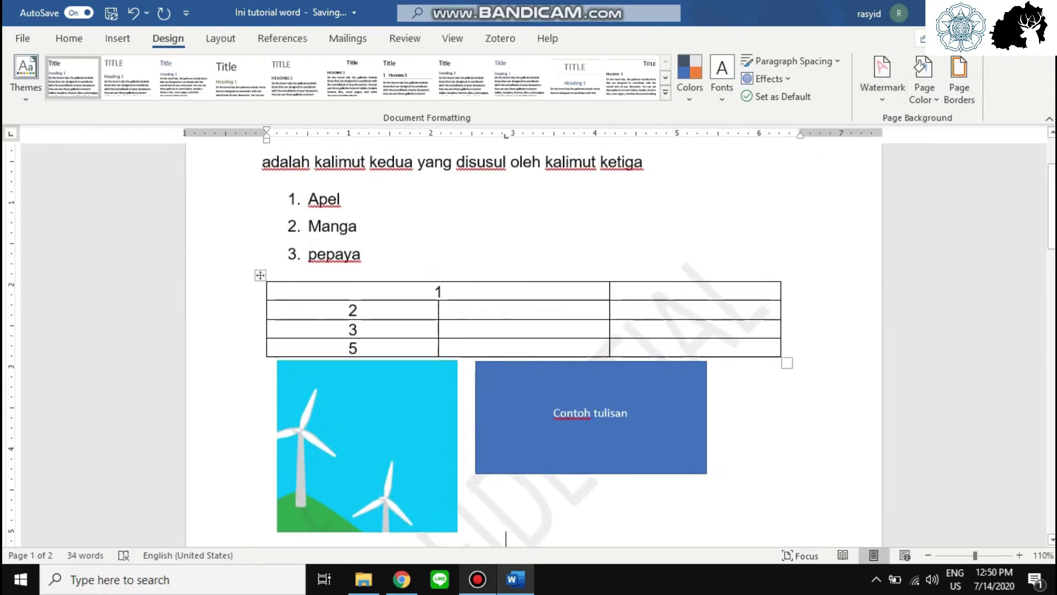
double_click(477, 284)
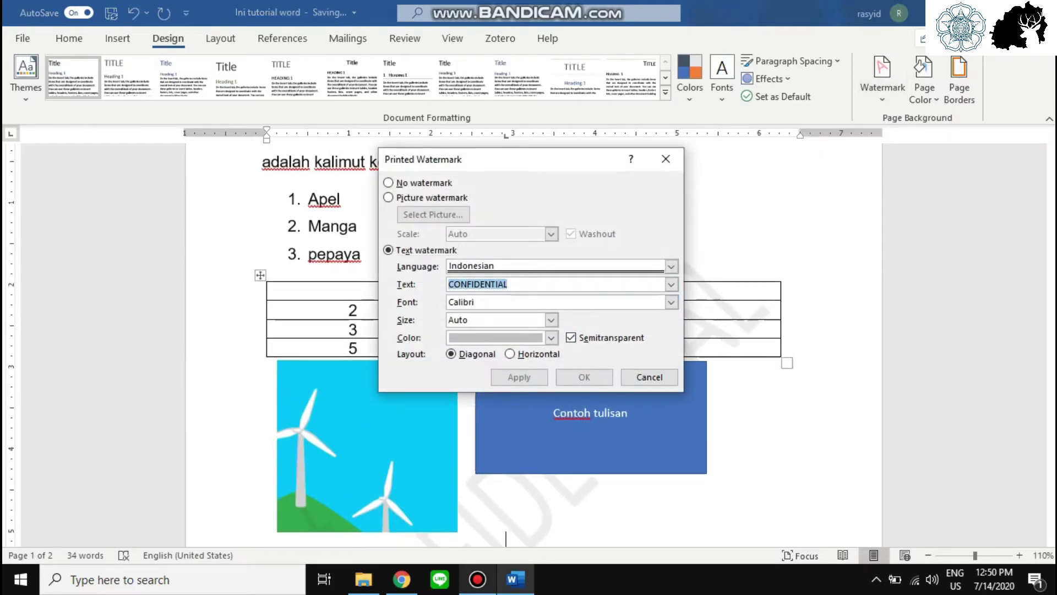
click(650, 377)
Examine how the CONFIDENTIAL watermark appears on both pages of the document, and undo the watermark
scroll(650, 377, down, 10)
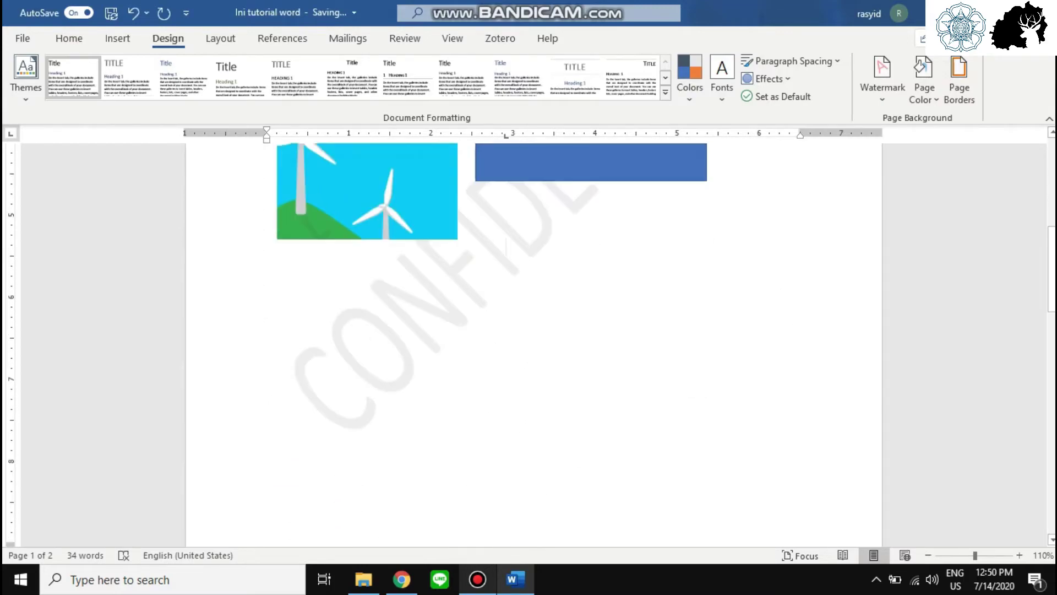
scroll(534, 345, down, 10)
scroll(535, 345, up, 9)
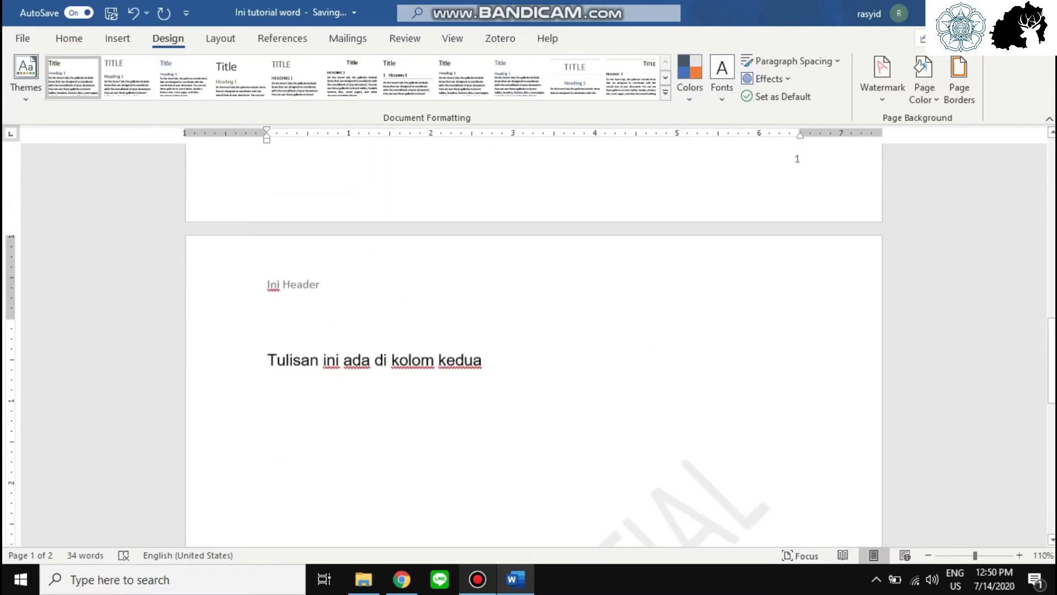
scroll(534, 344, down, 6)
scroll(268, 208, down, 4)
scroll(267, 259, up, 5)
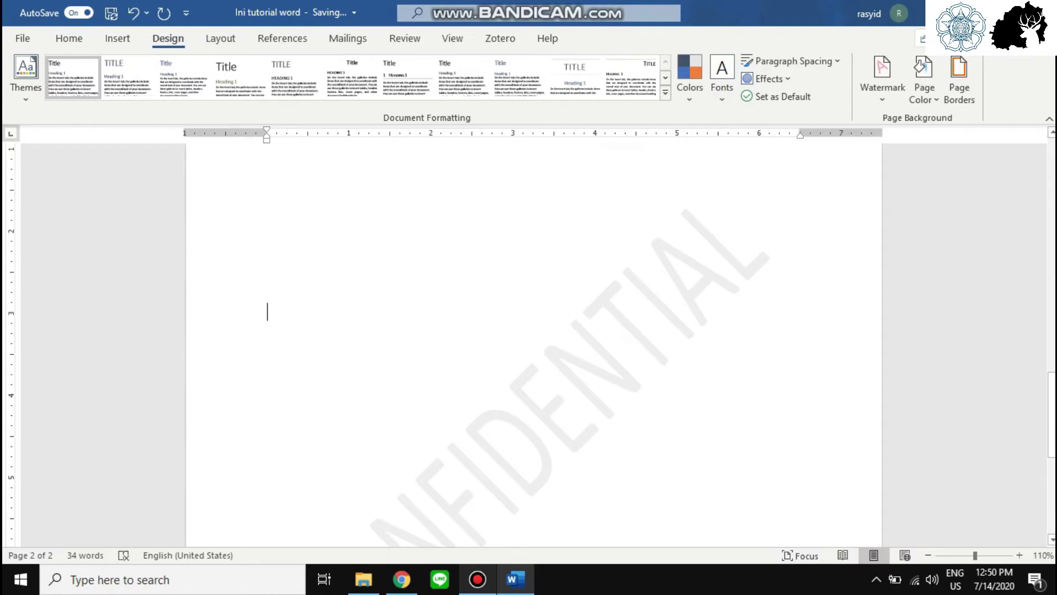
scroll(266, 307, down, 5)
scroll(534, 341, up, 7)
scroll(534, 342, down, 6)
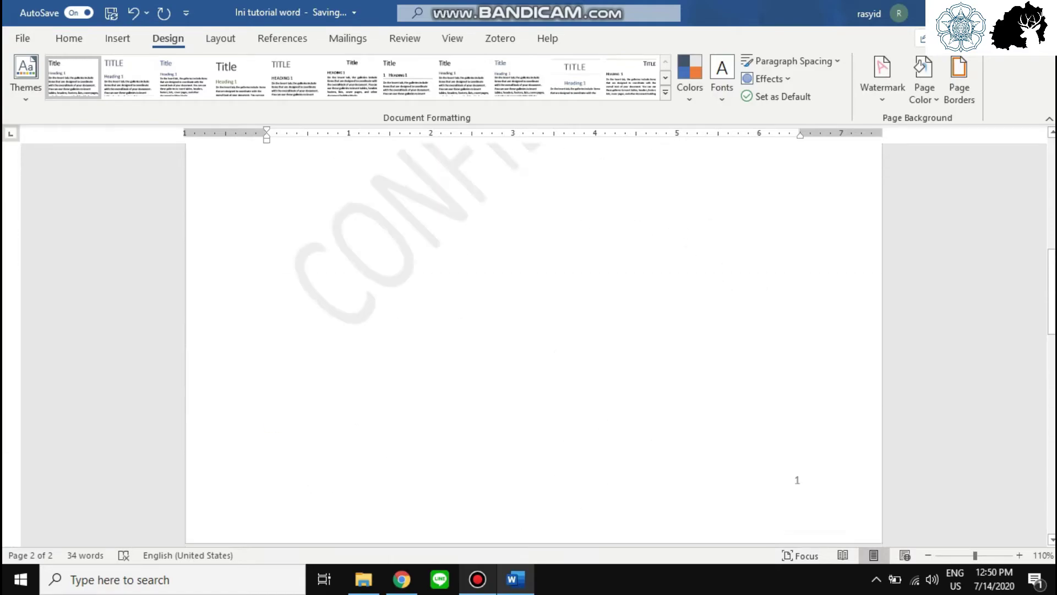
scroll(534, 341, up, 15)
scroll(268, 344, up, 4)
scroll(268, 344, down, 6)
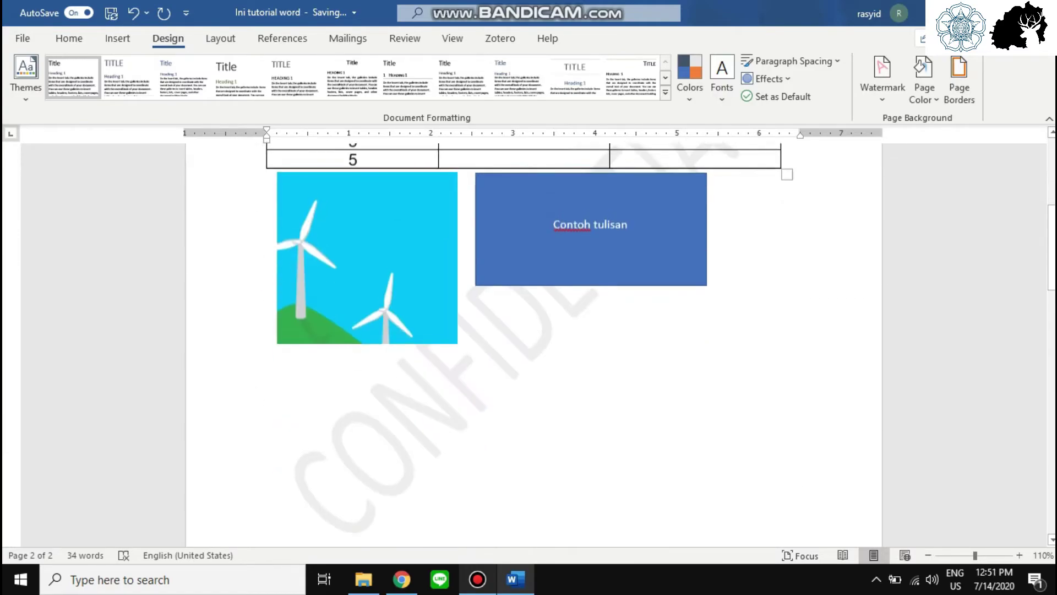
scroll(267, 345, up, 8)
scroll(267, 345, down, 9)
scroll(267, 344, up, 6)
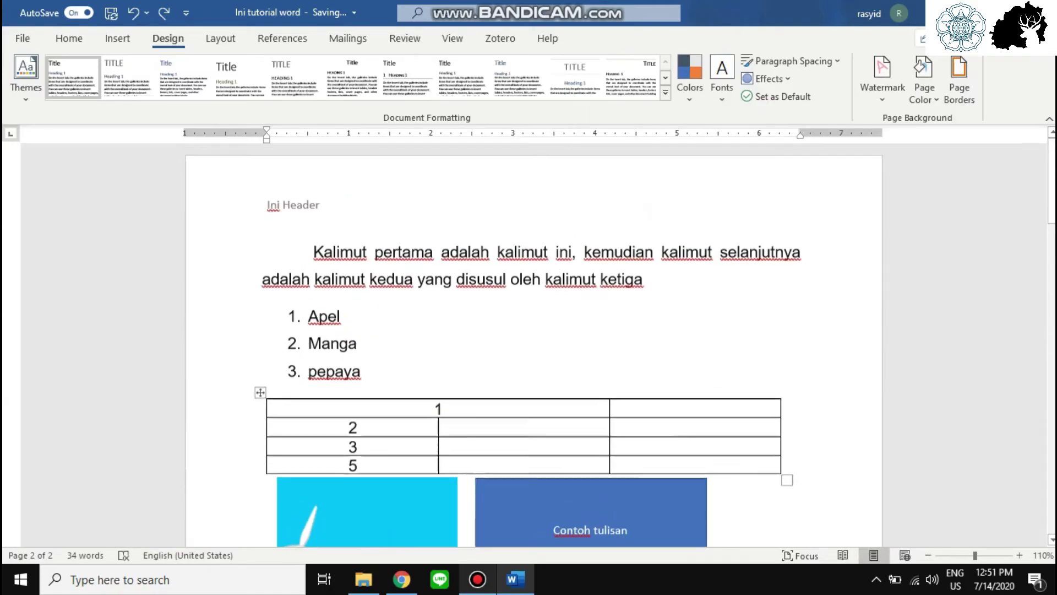
Try yellow as the page color, check it on both pages, and undo it
click(924, 80)
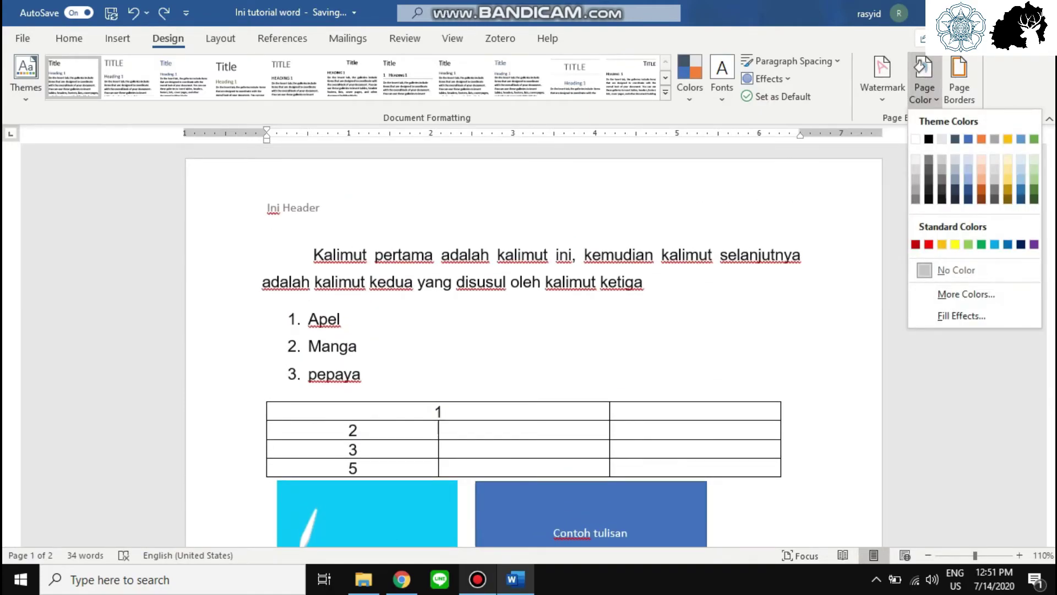
click(954, 244)
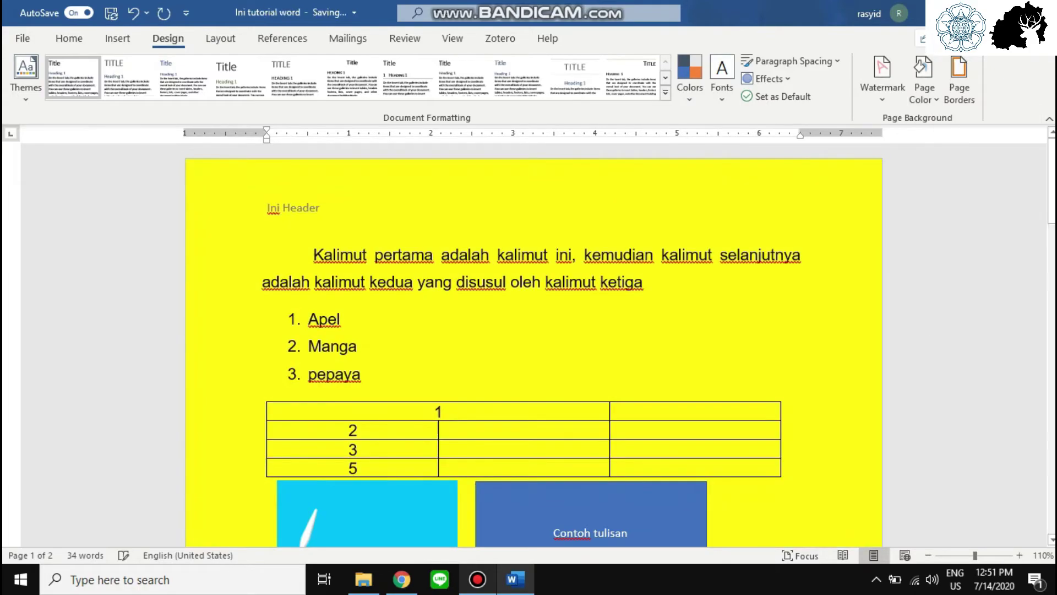
scroll(798, 333, down, 12)
scroll(534, 344, up, 10)
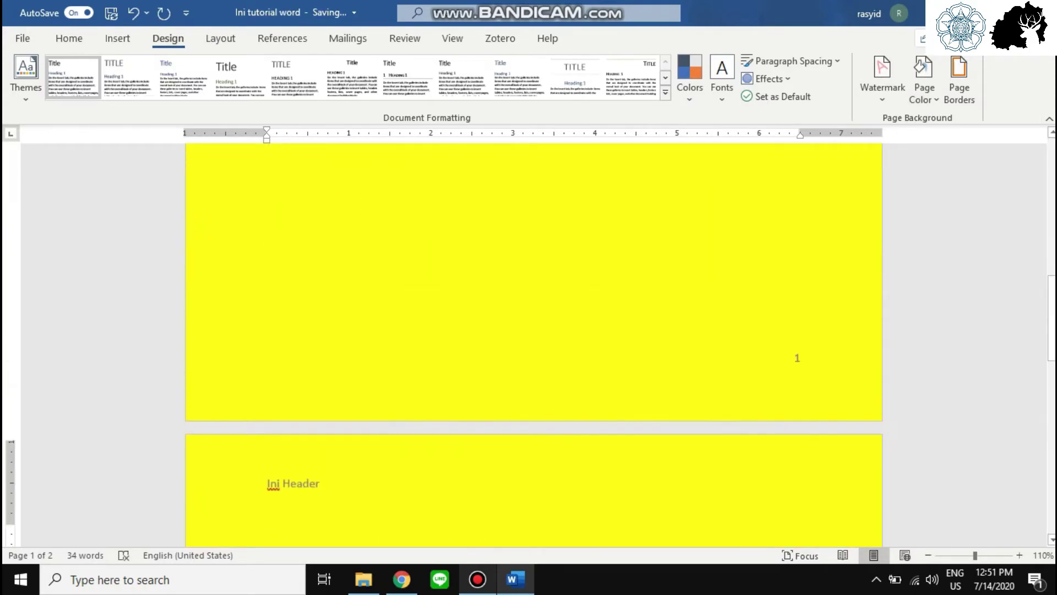
key(ctrl+z)
scroll(533, 344, up, 9)
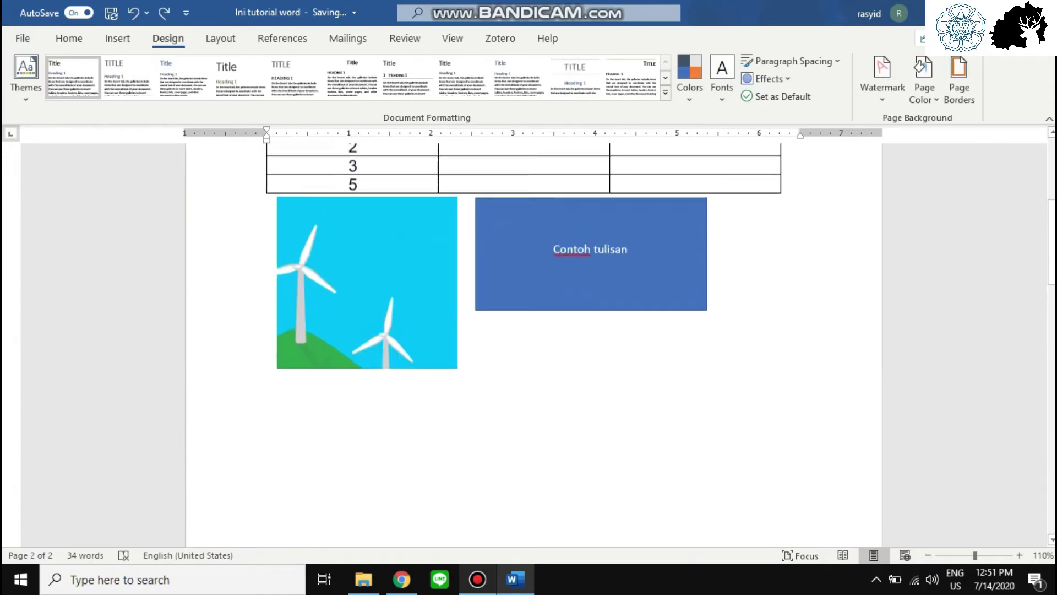
Apply the Narrow margin preset, 0.5" on all sides, and check the text on both pages
click(220, 38)
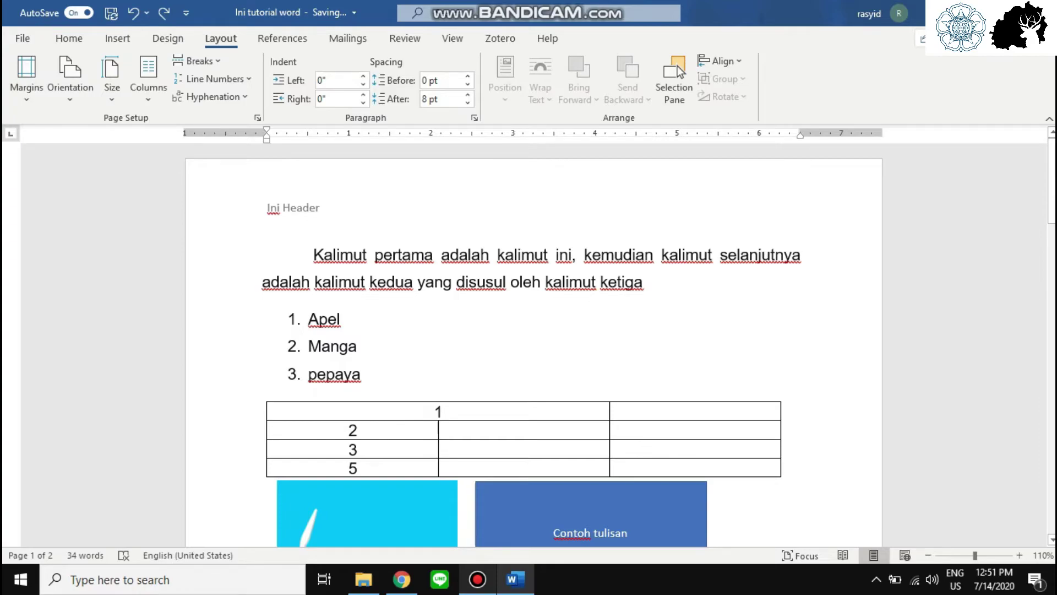
scroll(534, 344, down, 5)
scroll(534, 344, up, 5)
click(26, 77)
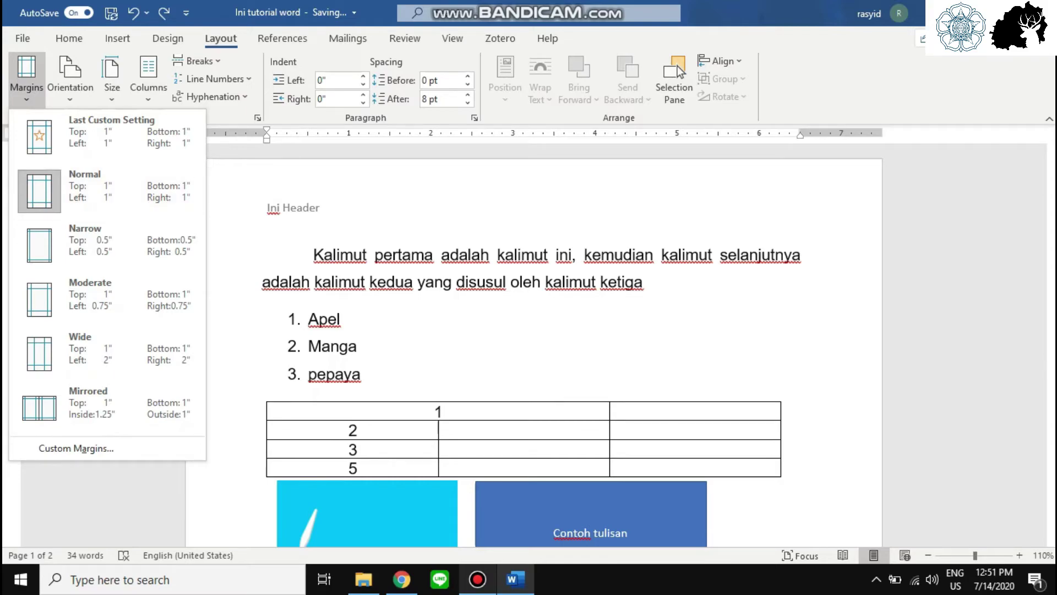
scroll(529, 344, down, 5)
scroll(528, 344, up, 3)
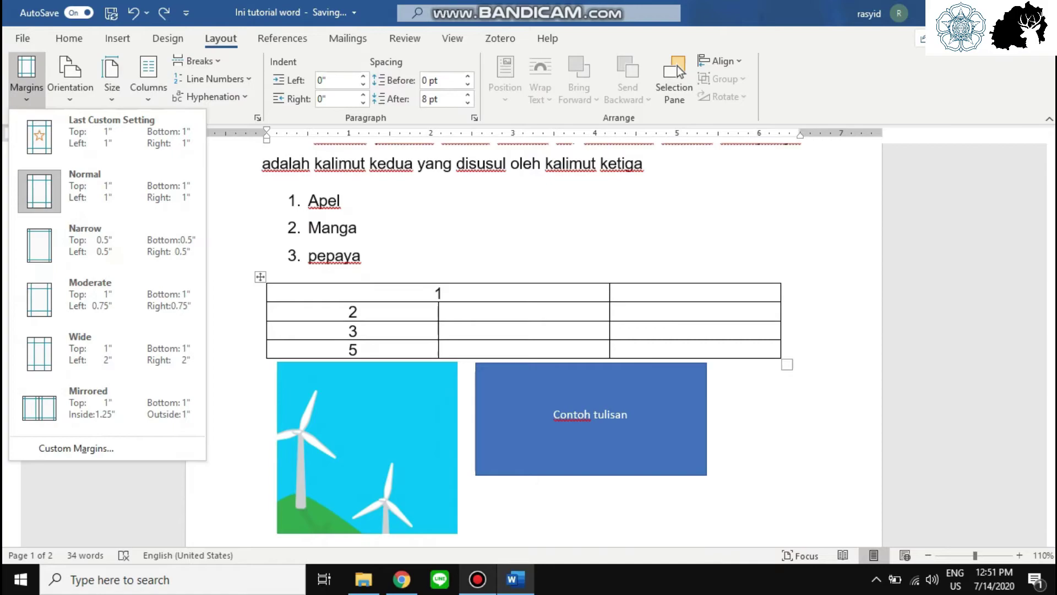
scroll(529, 345, up, 3)
click(105, 242)
scroll(105, 242, down, 5)
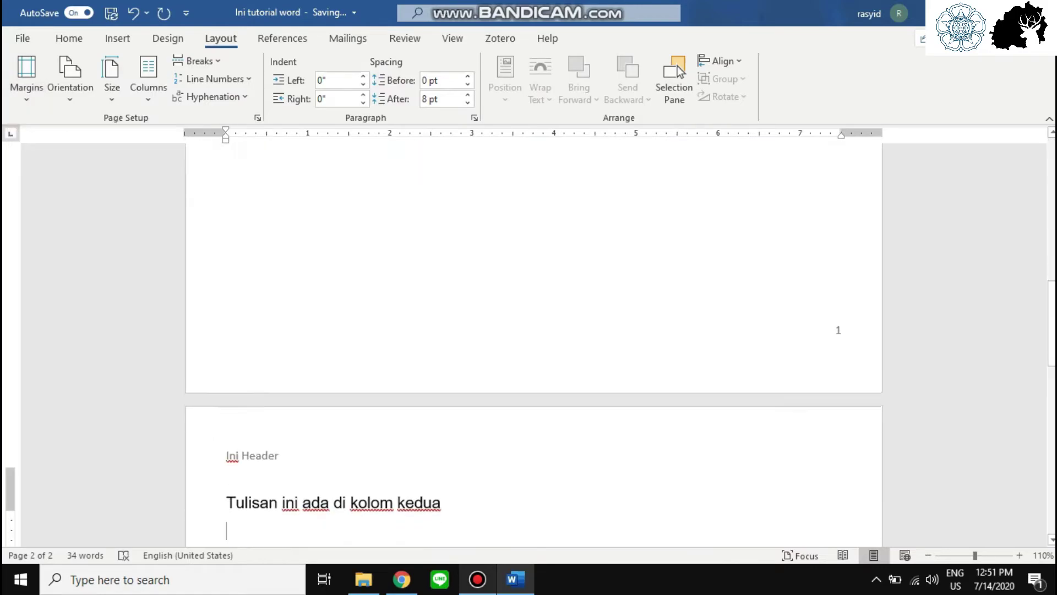
scroll(528, 341, up, 2)
click(236, 329)
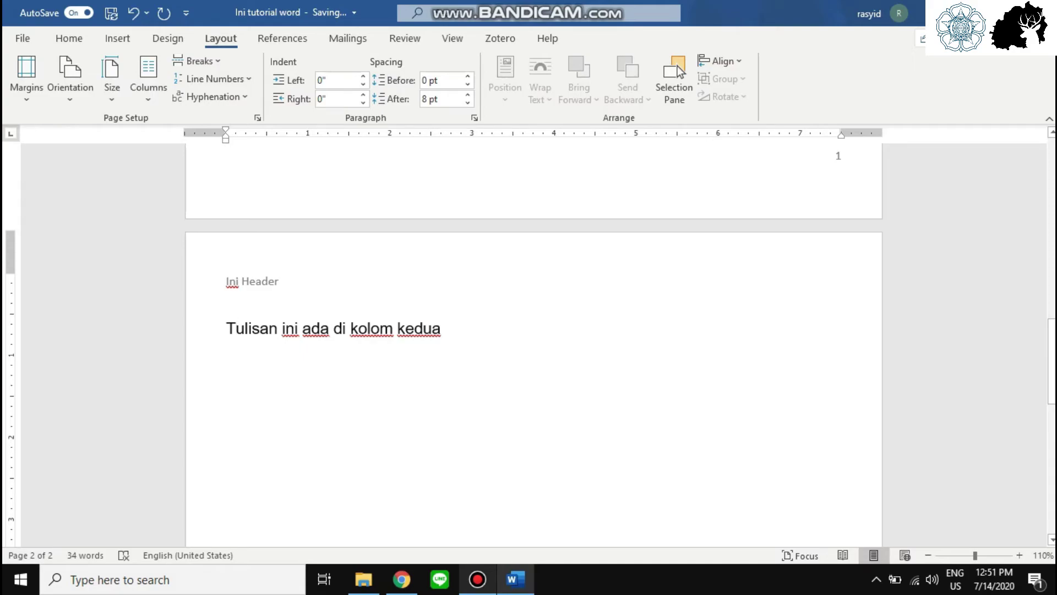
Set the margins to the Last Custom Setting, 1" on all sides
click(27, 75)
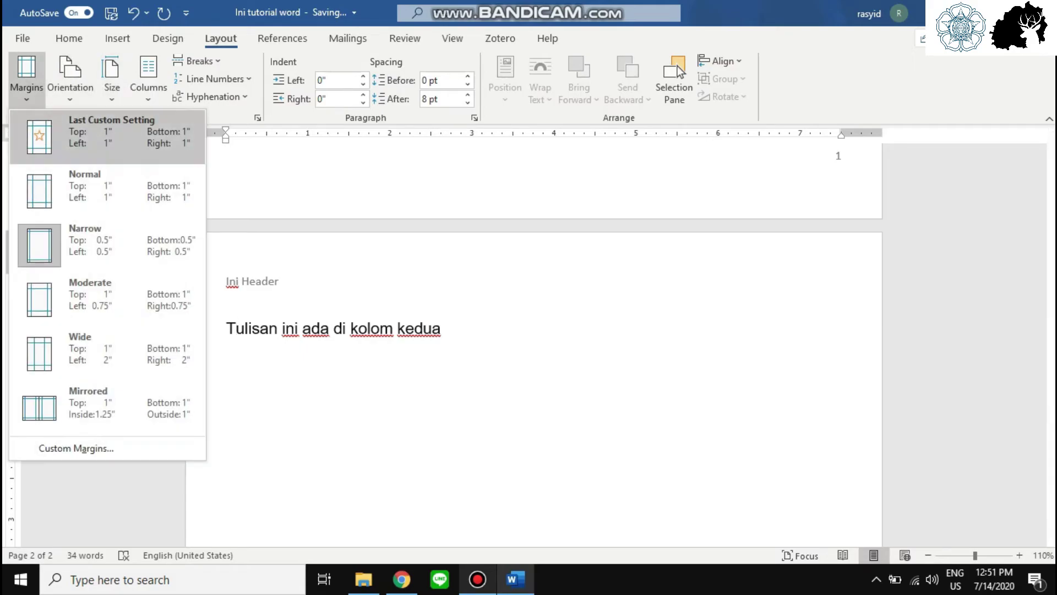
click(108, 136)
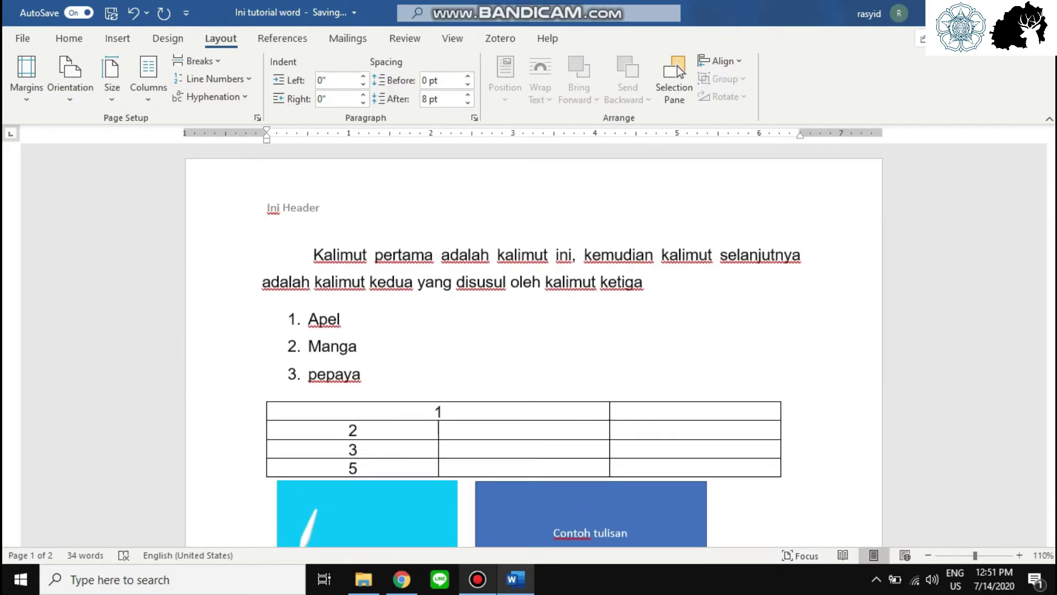
Try the Portrait page orientation, and switch the document to Landscape with both pages in view
click(70, 77)
click(96, 128)
scroll(526, 308, down, 3)
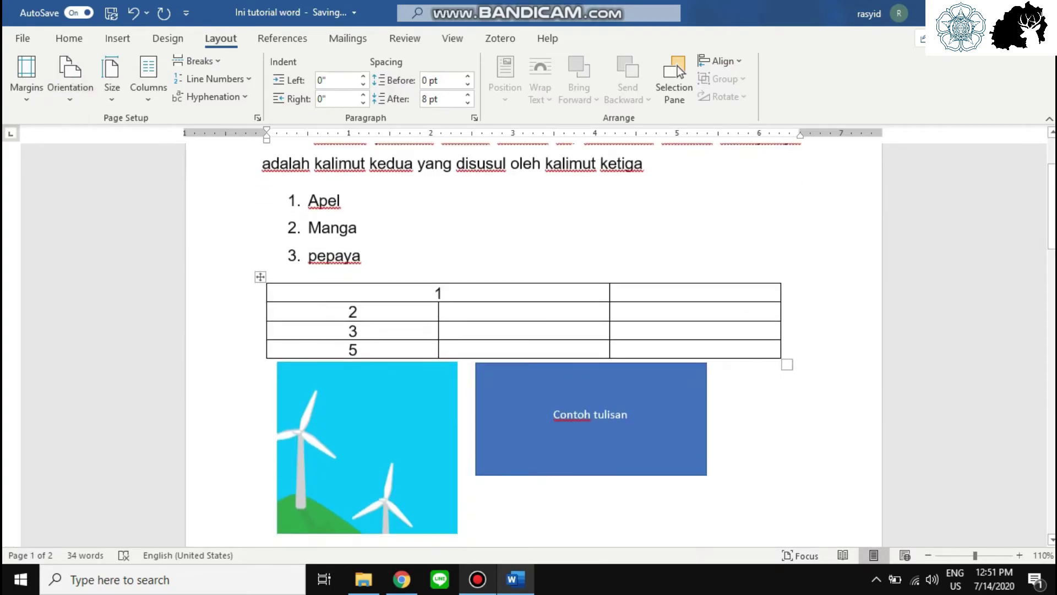
scroll(526, 308, down, 2)
scroll(677, 65, down, 5)
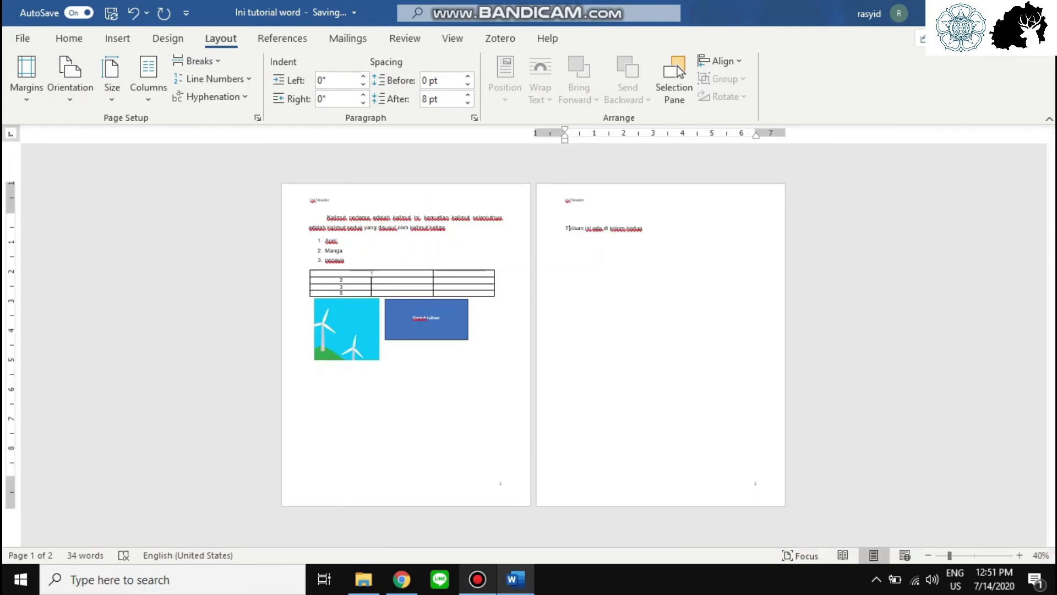
click(70, 77)
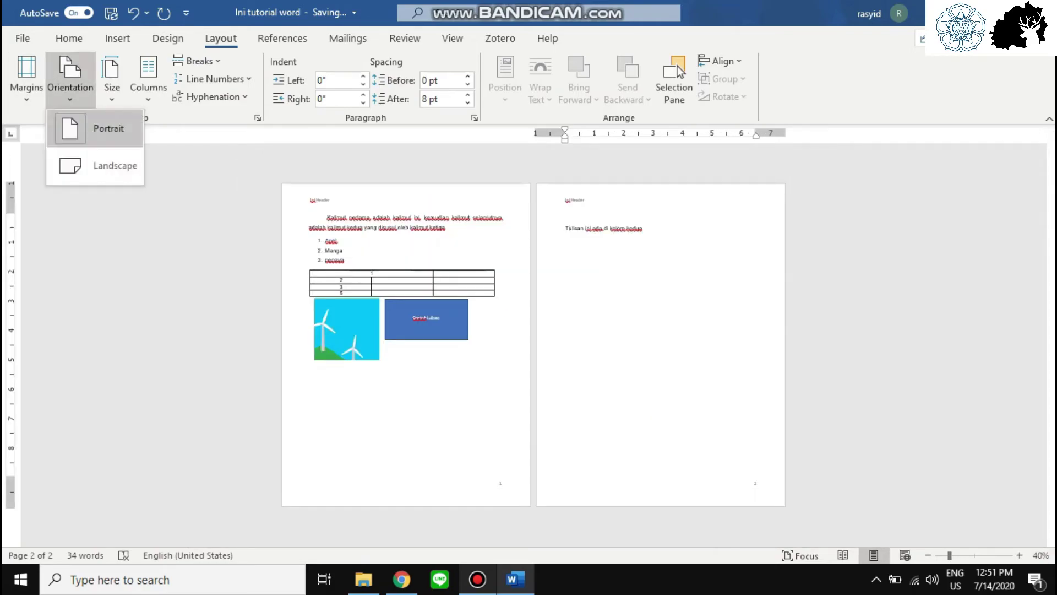
click(104, 165)
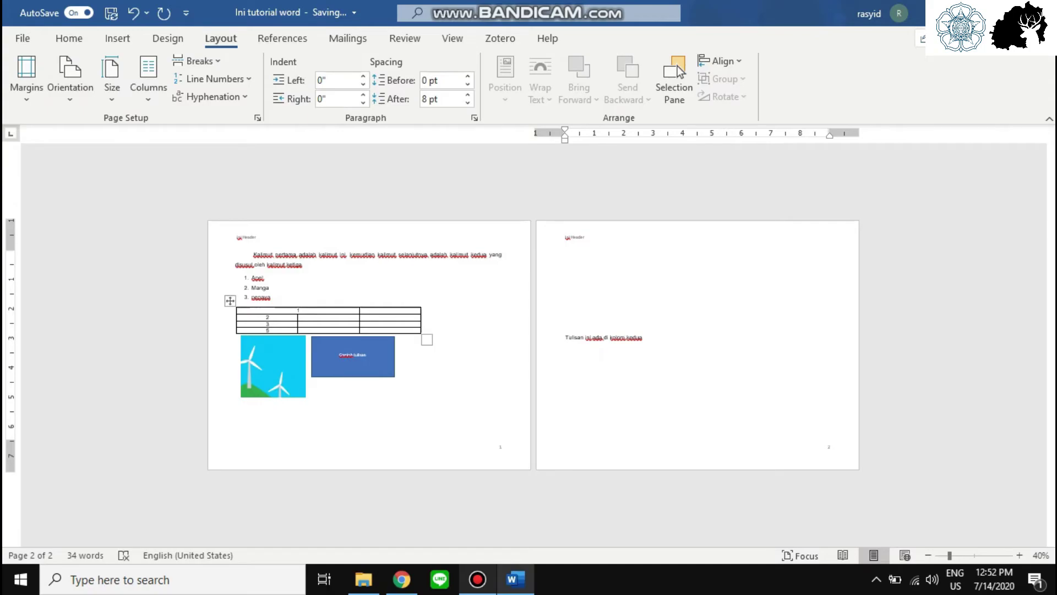
Set the document's paper size to A4, 8.27" x 11.69"
click(111, 80)
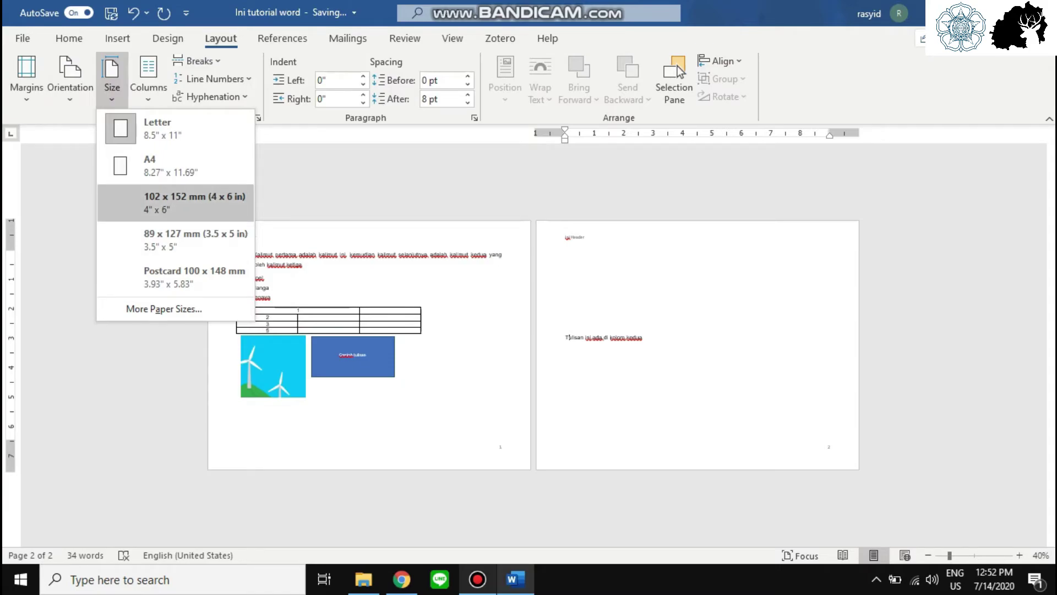
click(165, 165)
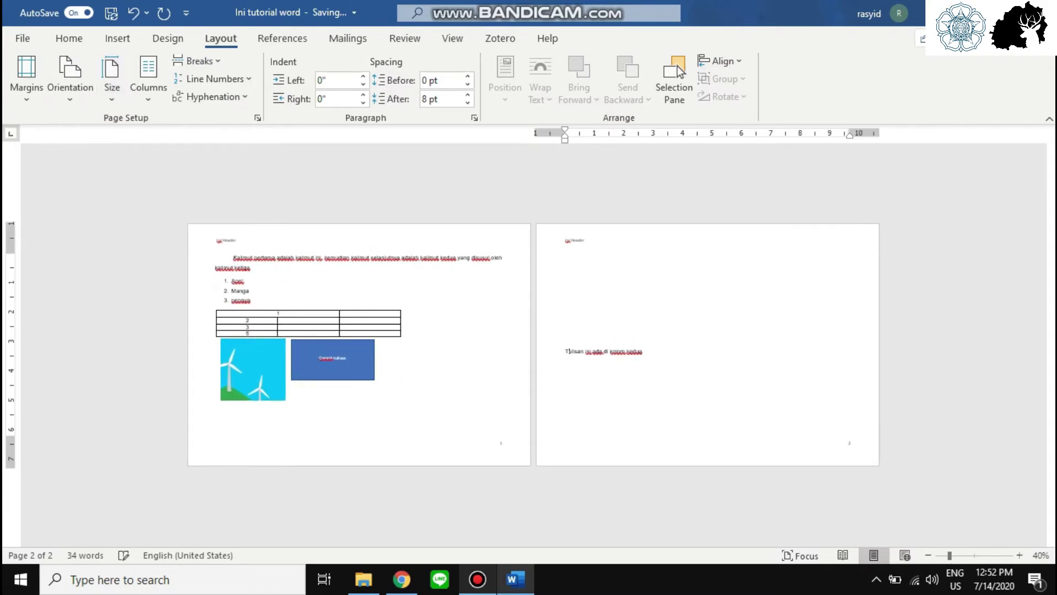
Review the custom paper width and height settings for the document without changing the size
click(112, 80)
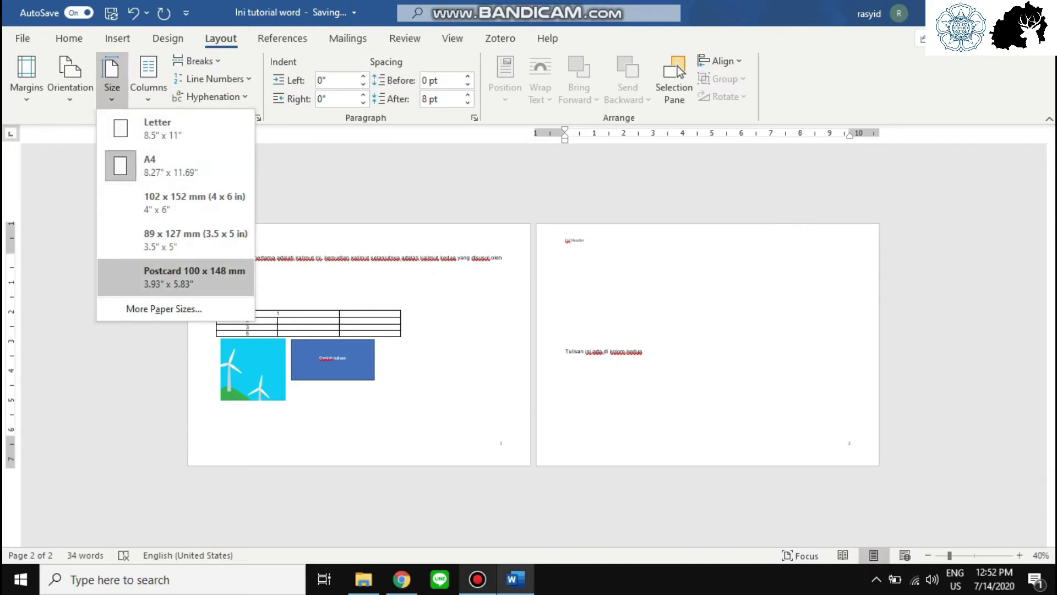
click(164, 308)
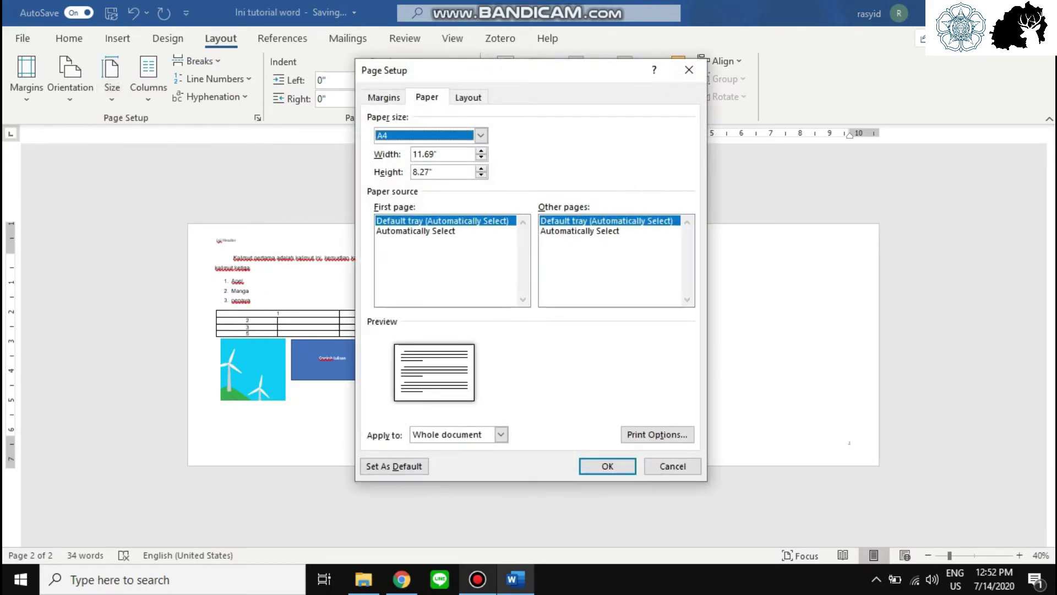
double_click(425, 154)
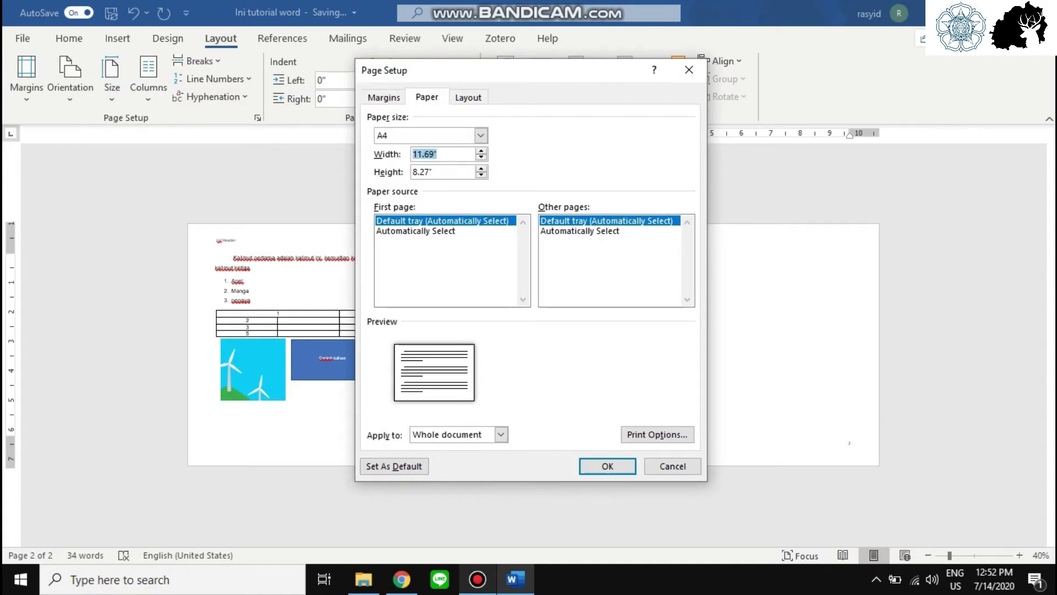
key(Tab)
key(Return)
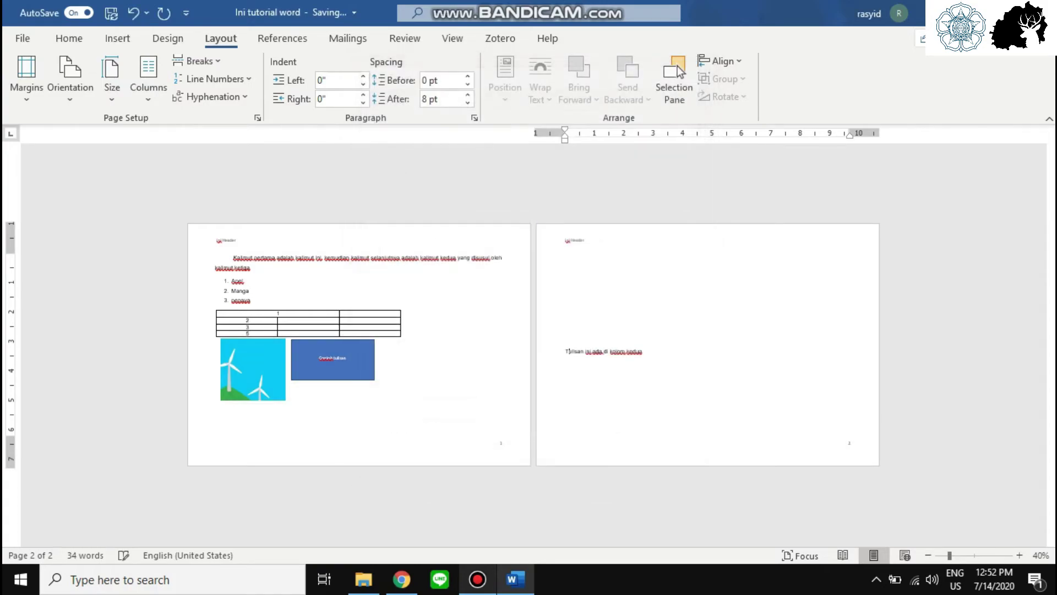
Switch the document's page orientation to Portrait
click(148, 80)
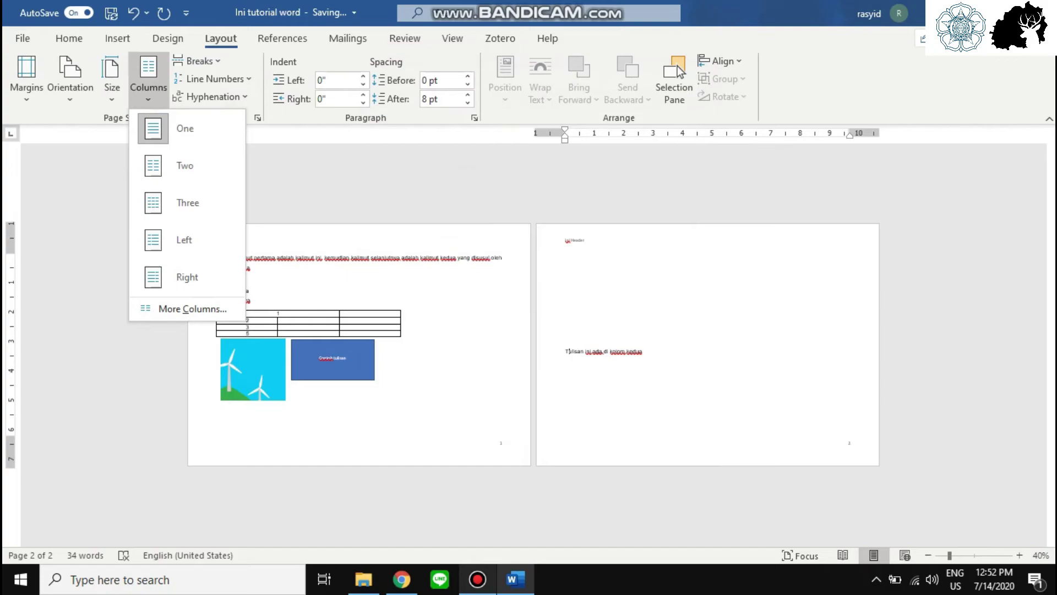
click(112, 80)
click(70, 80)
click(108, 128)
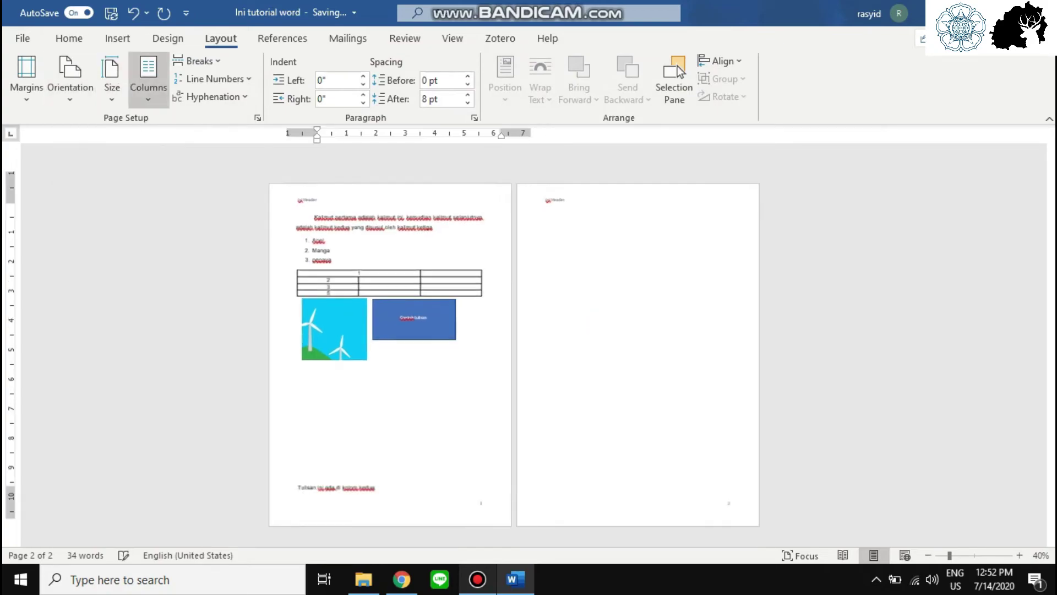
Try the two-column layout on the document text and return it to one column
click(148, 80)
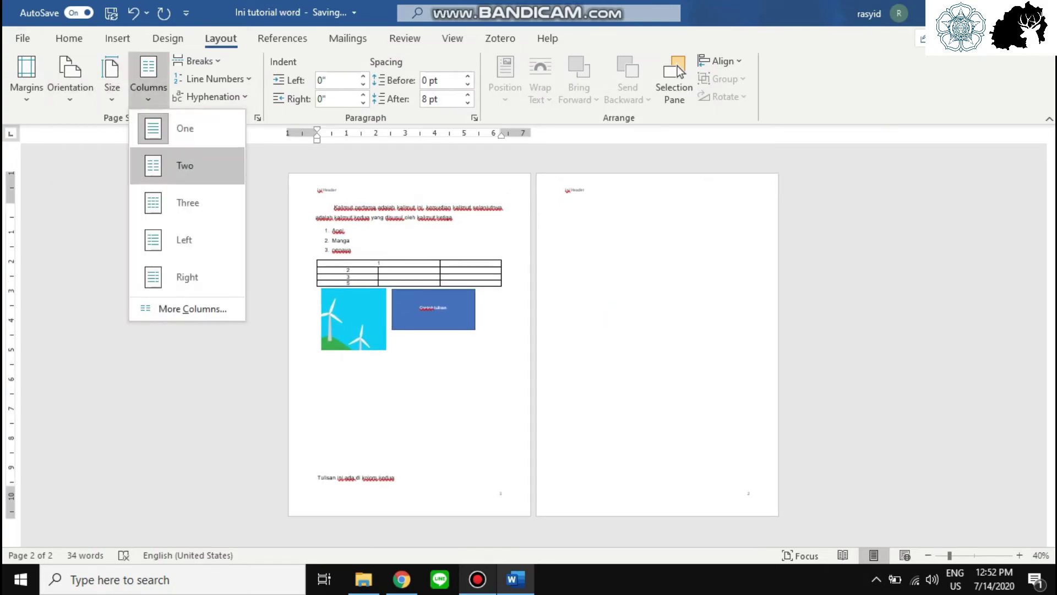
click(185, 165)
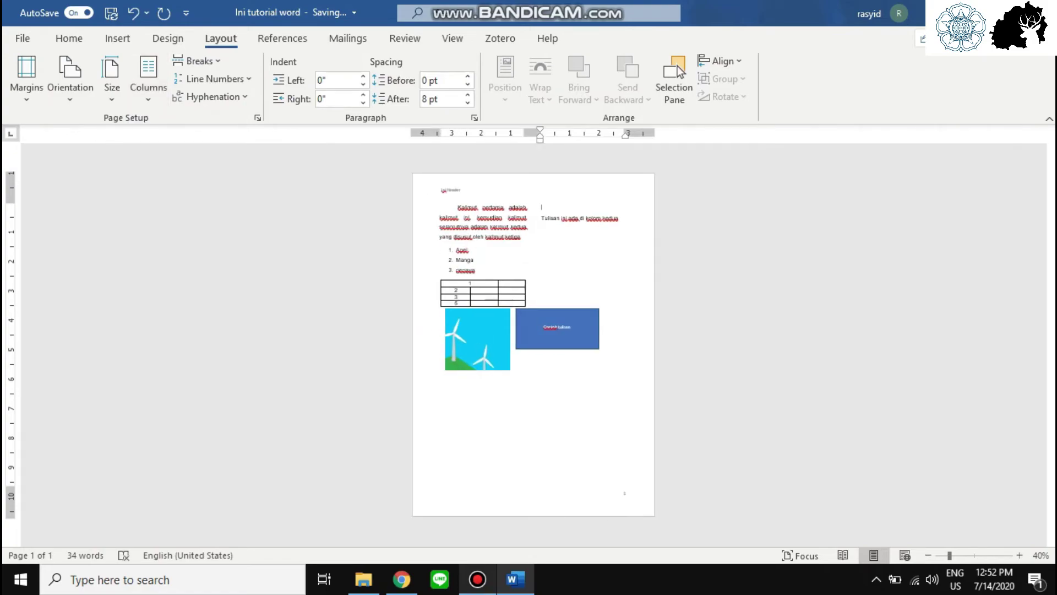
scroll(533, 345, up, 5)
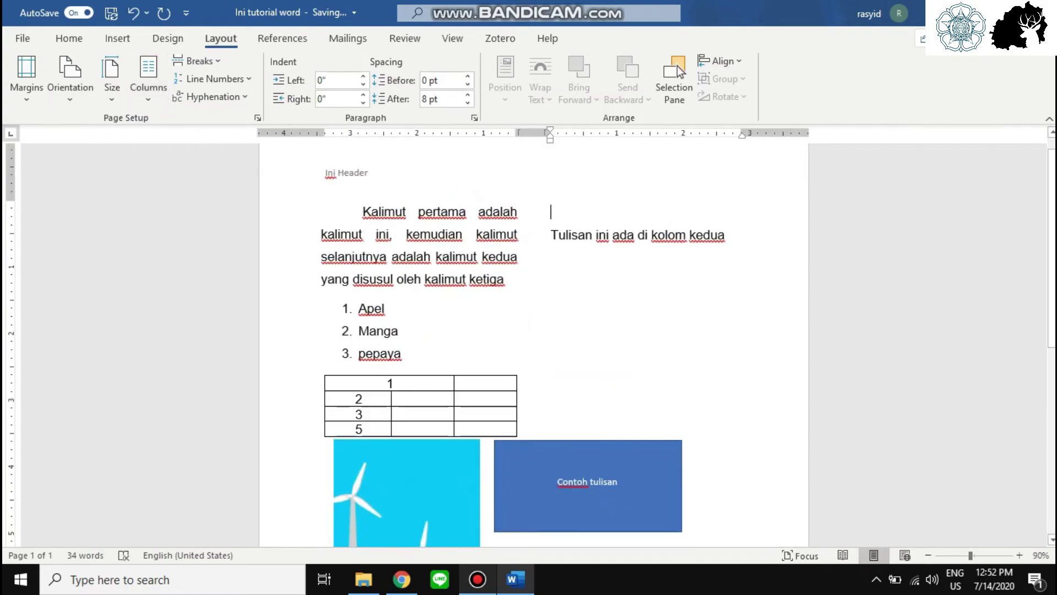
click(505, 280)
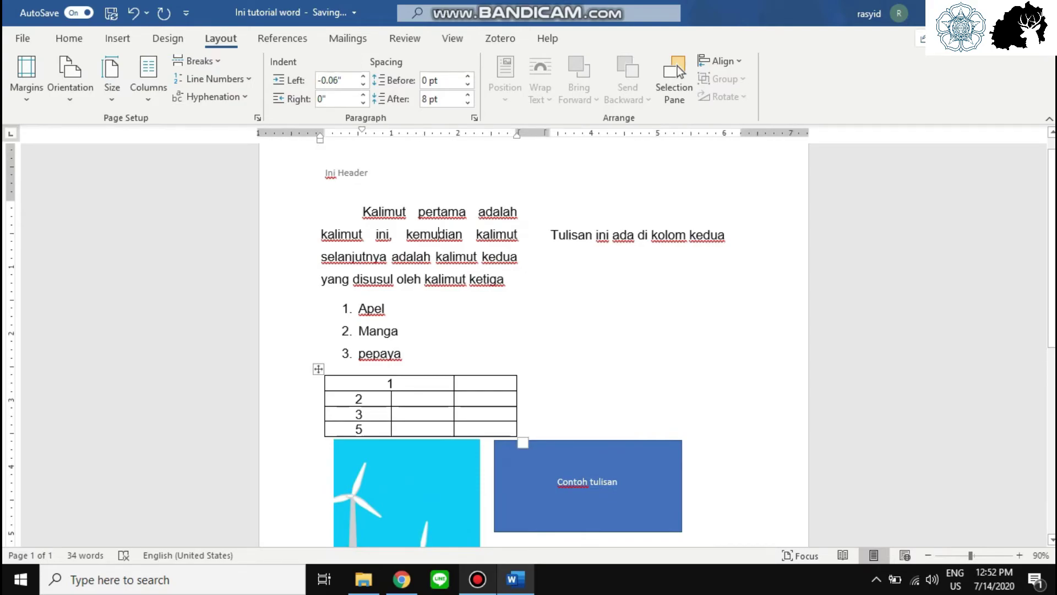
click(148, 77)
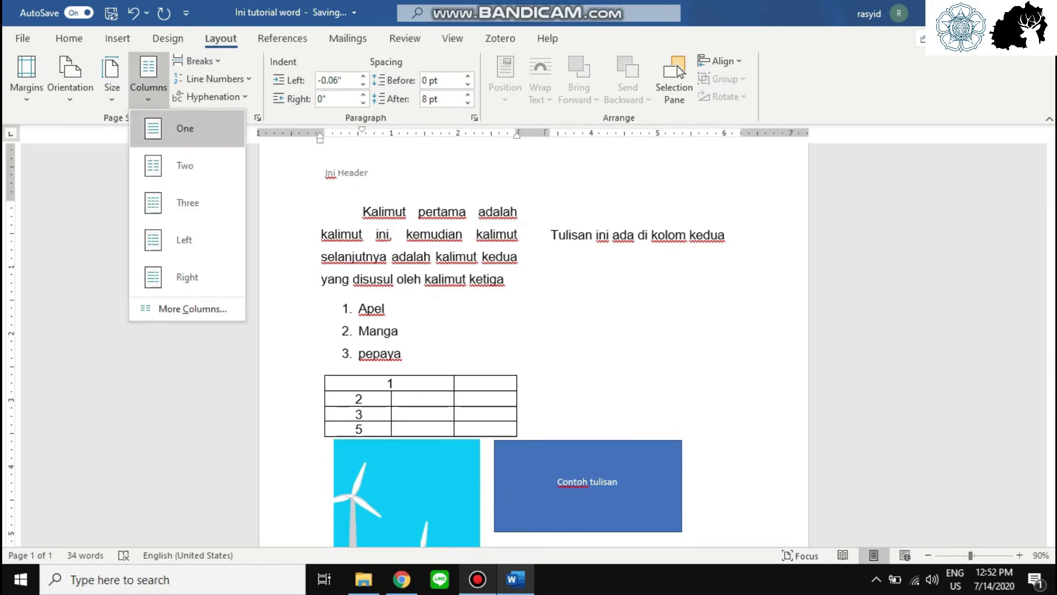
click(165, 204)
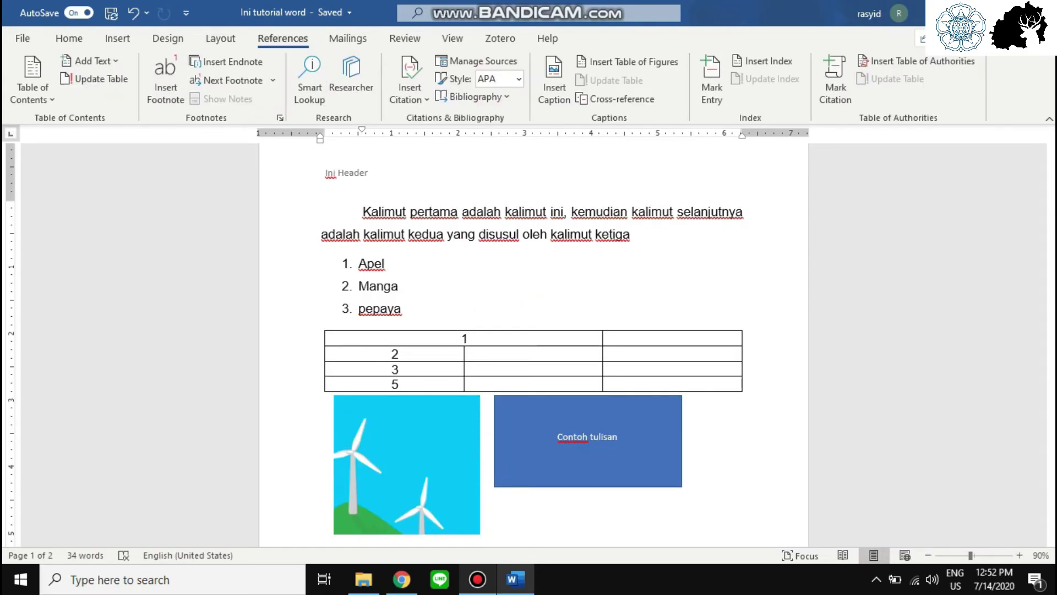
Reduce the opening paragraph's first-line indent to about 0.4" on the ruler
click(348, 38)
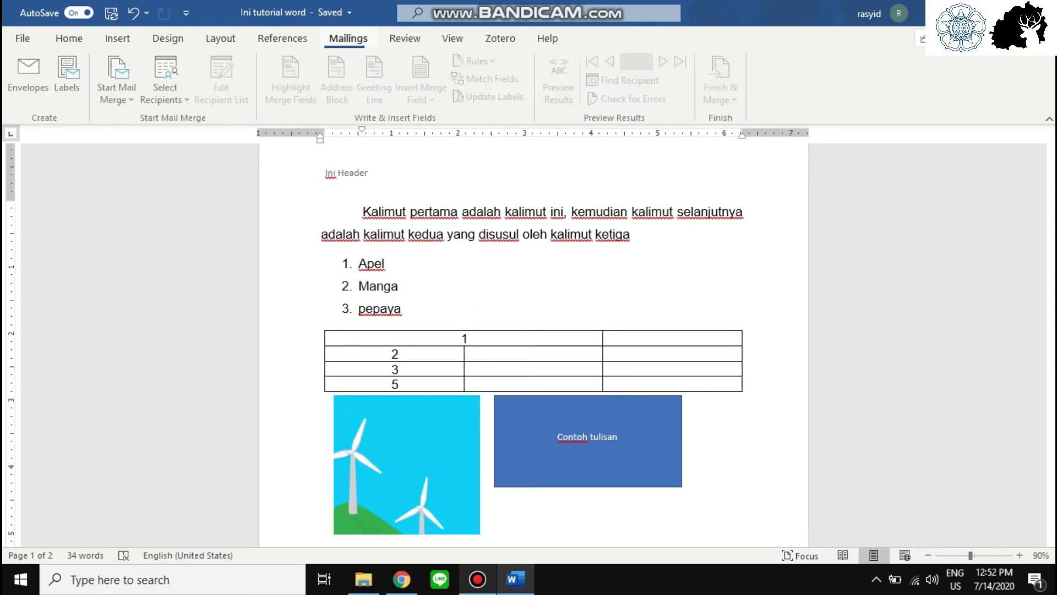
click(404, 38)
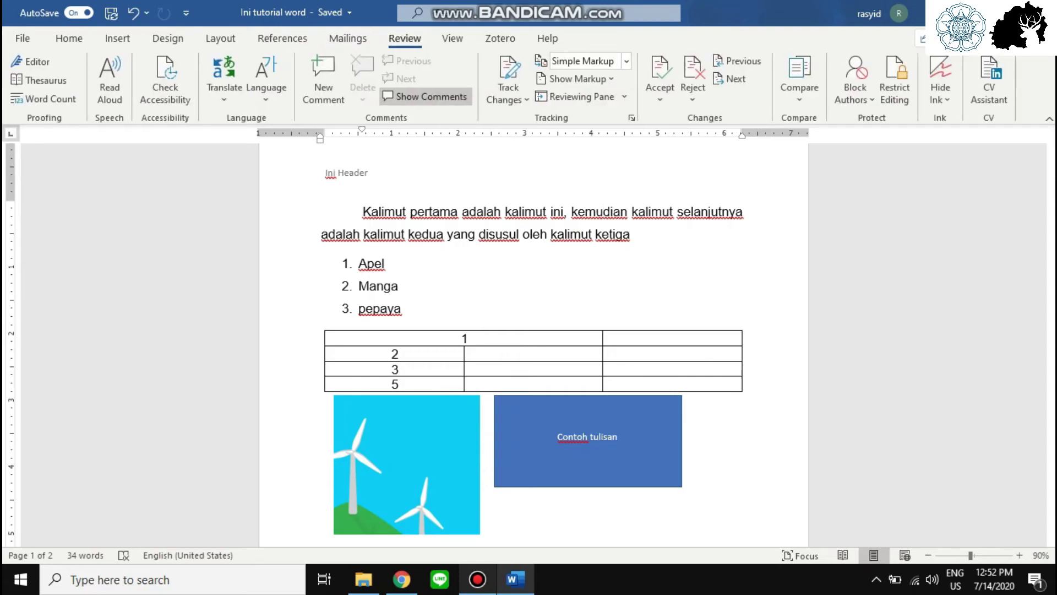
click(453, 38)
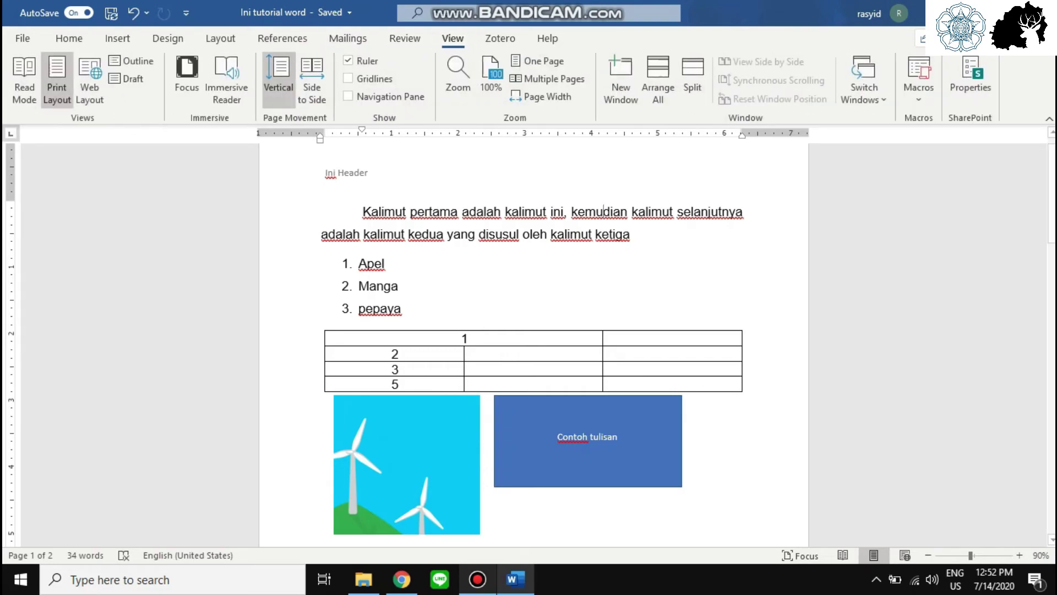
scroll(604, 211, up, 1)
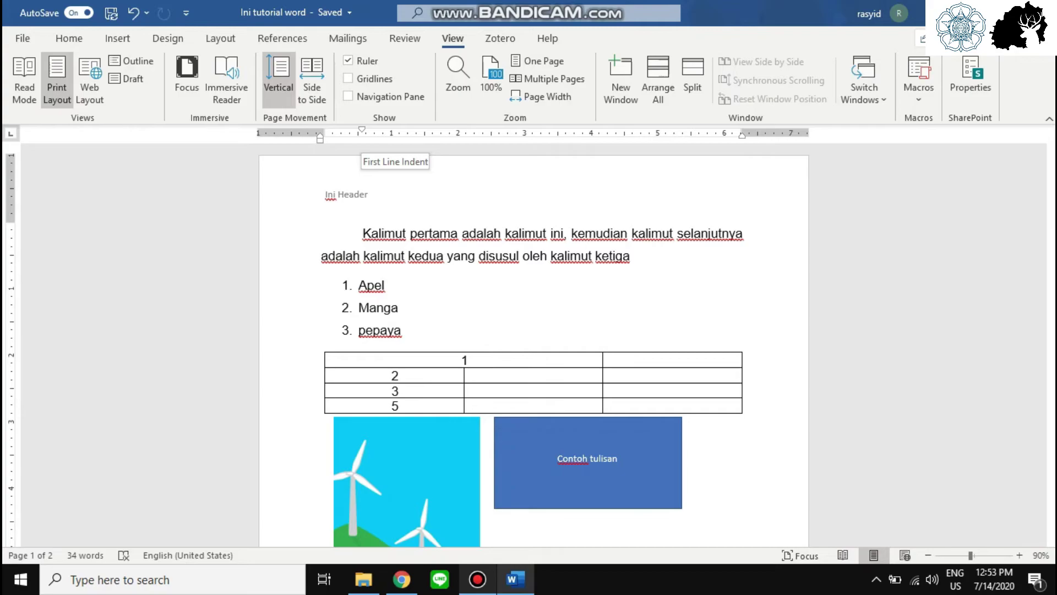
mouse_move(362, 131)
mouse_down()
mouse_move(345, 131)
mouse_move(421, 131)
mouse_move(323, 131)
mouse_move(361, 131)
mouse_move(342, 131)
mouse_up()
Add a fourth list item containing "\" after the last fruit, and insert blank lines below the numbered list
click(403, 330)
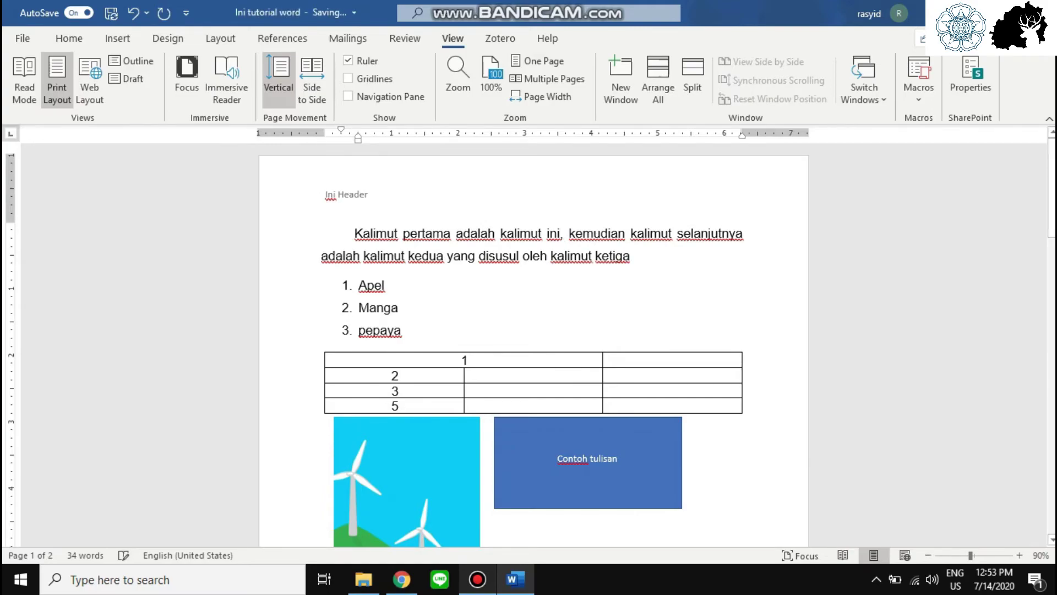
key(Return)
text(\)
key(Return)
key(Return)
key(Return)
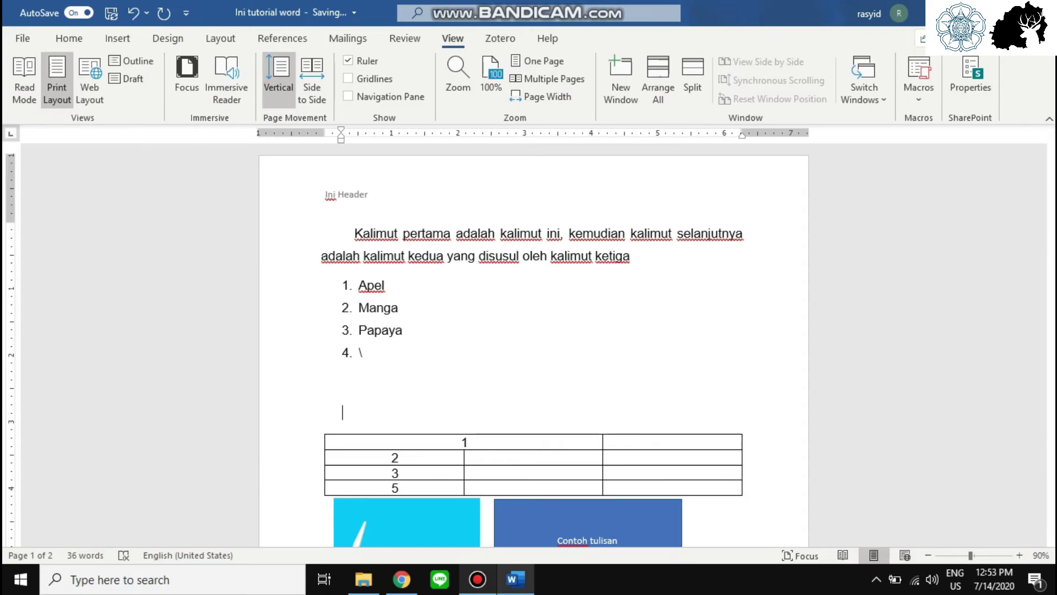
Set the blank line's first-line indent to about 0.5" and enter "Kalimat selanjutnya" there, followed by a new line
drag(341, 131, 358, 131)
text(a)
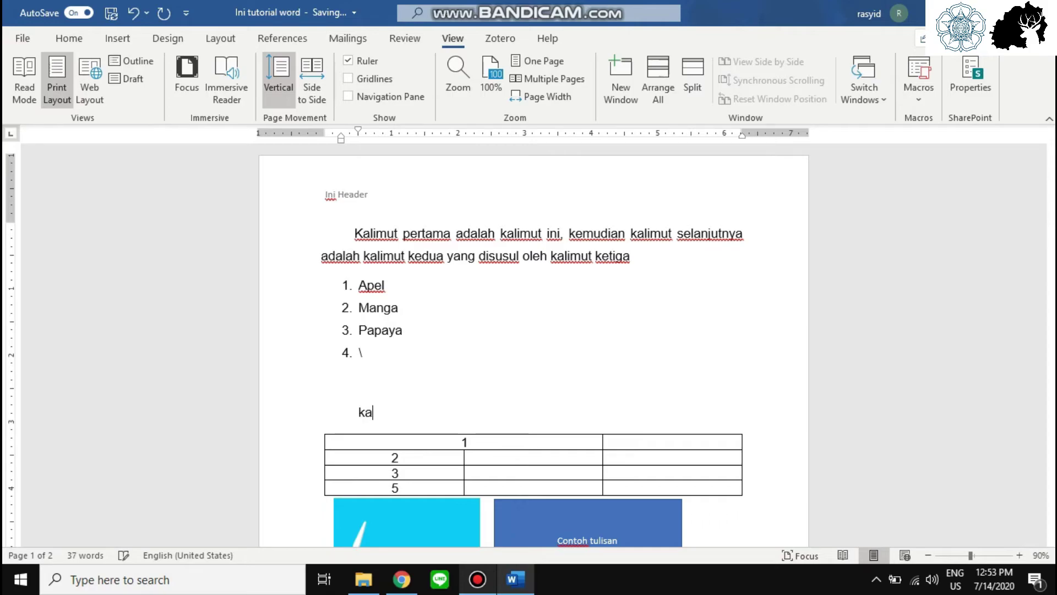
text(limat selanjutnya)
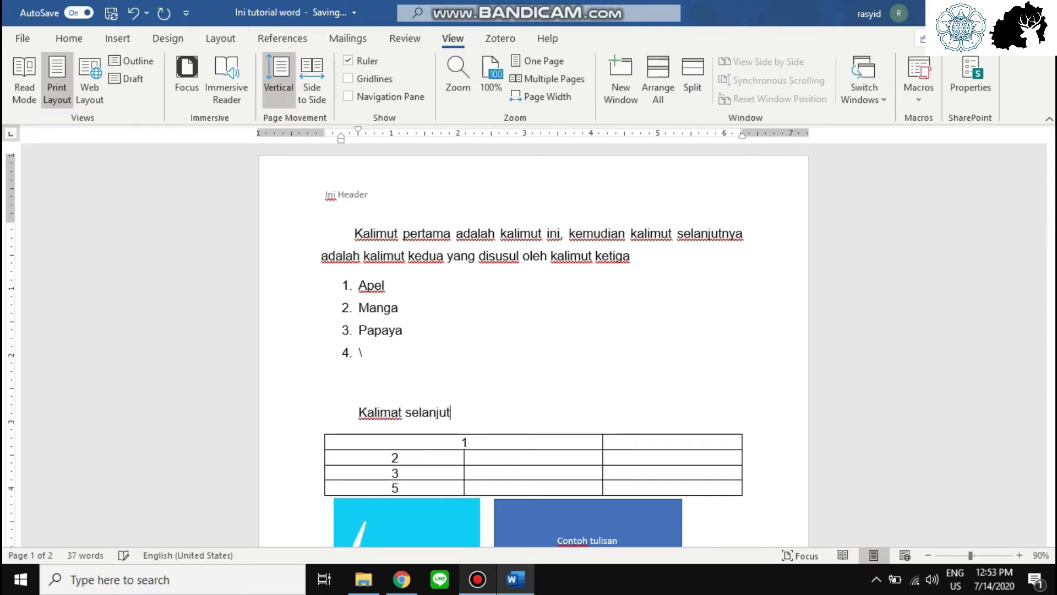
key(Return)
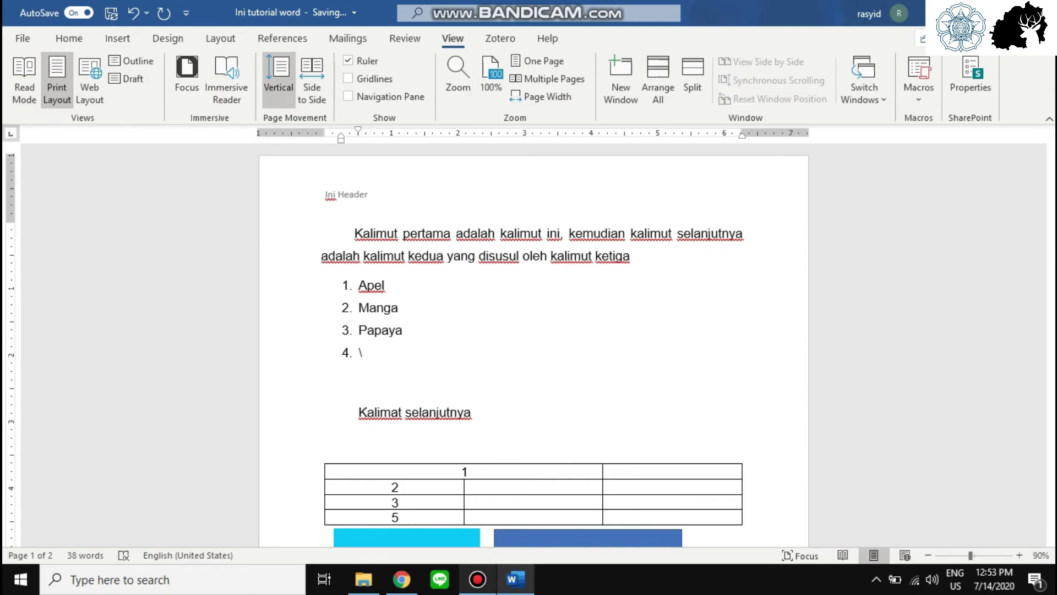
Set the opening paragraph's first-line indent to about 0.3" and display gridlines on the pages
mouse_move(358, 131)
mouse_down()
mouse_move(421, 130)
mouse_move(346, 130)
mouse_up()
click(348, 79)
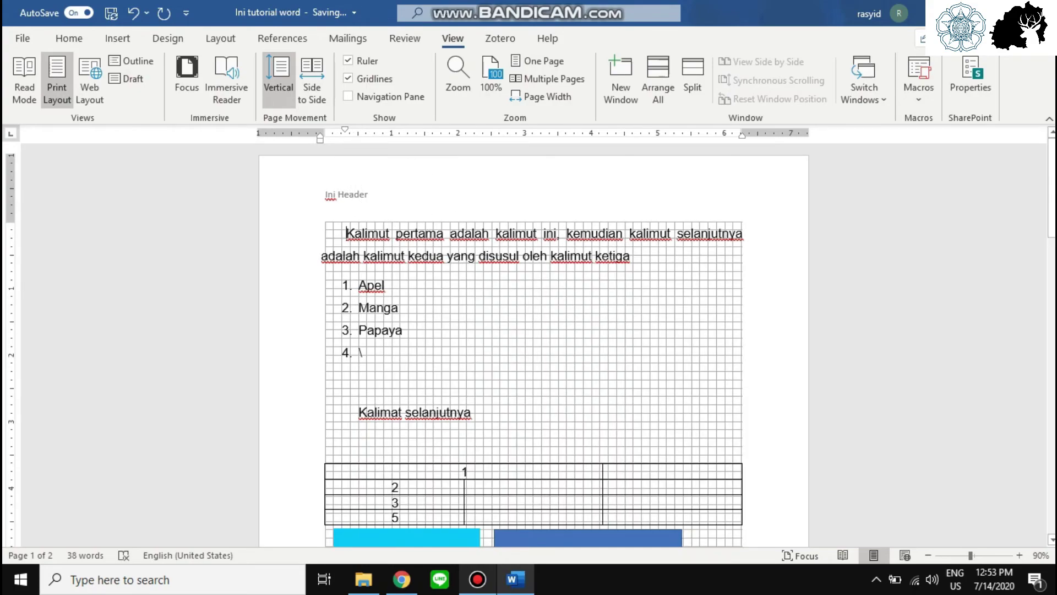
scroll(529, 341, down, 5)
scroll(528, 341, up, 3)
scroll(528, 341, down, 3)
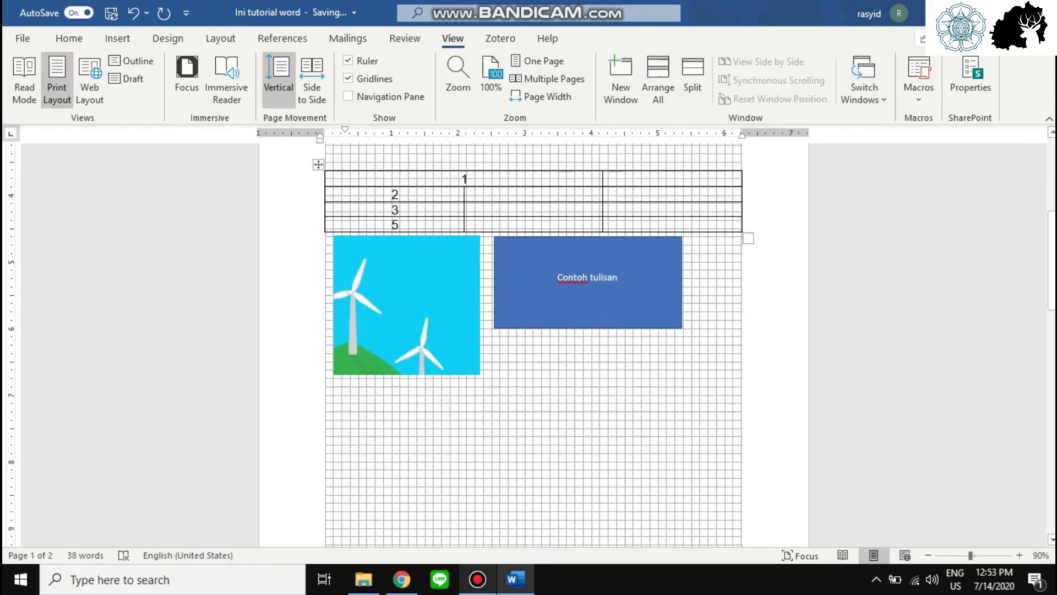
scroll(529, 342, up, 3)
click(472, 282)
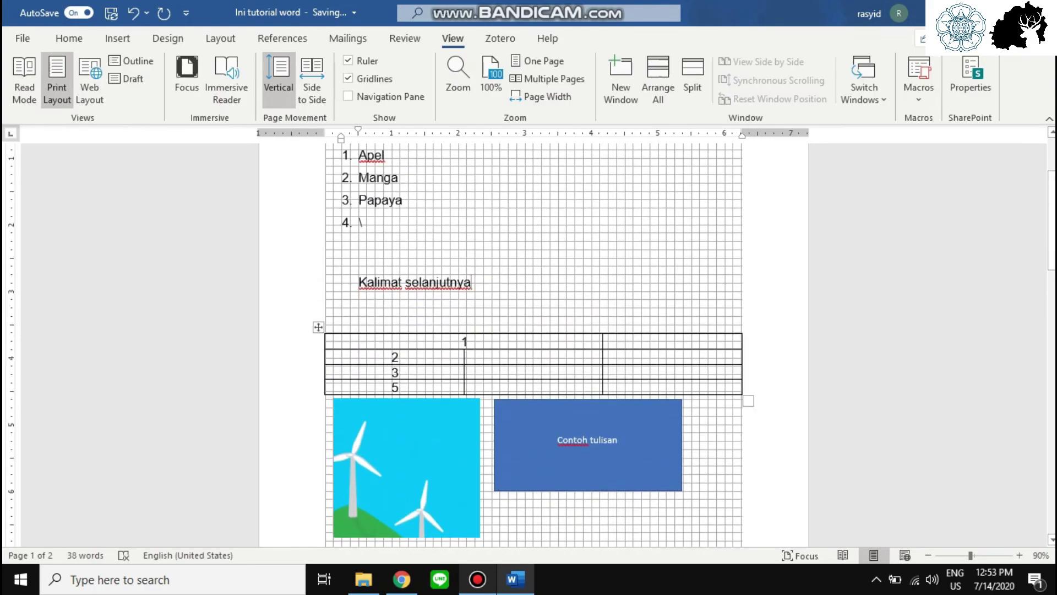
Draw an oval about 2.2" wide and 1.3" high beside the numbered list, above the table
click(117, 38)
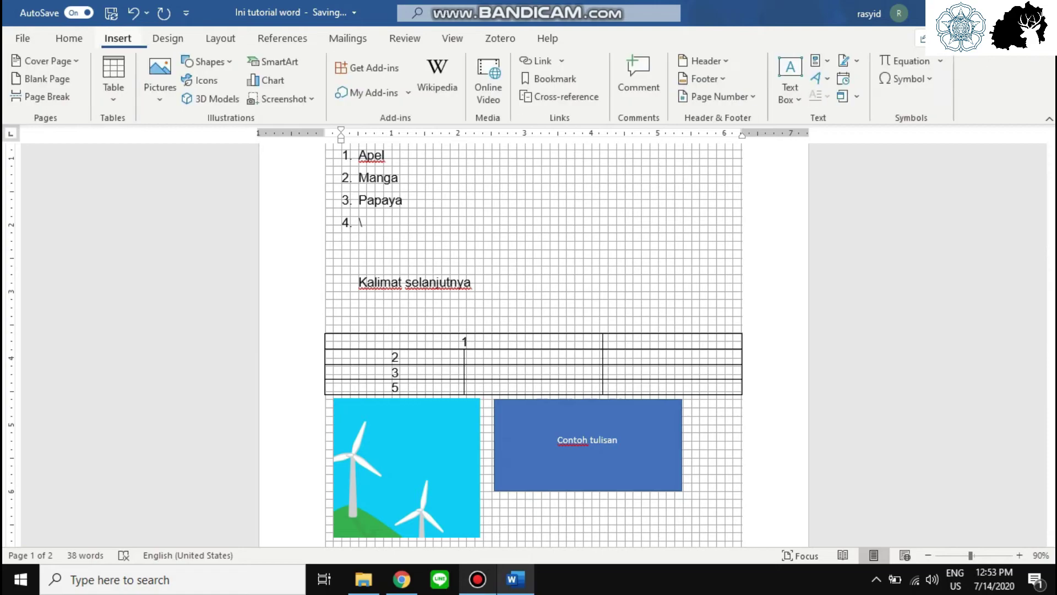
click(209, 62)
click(251, 102)
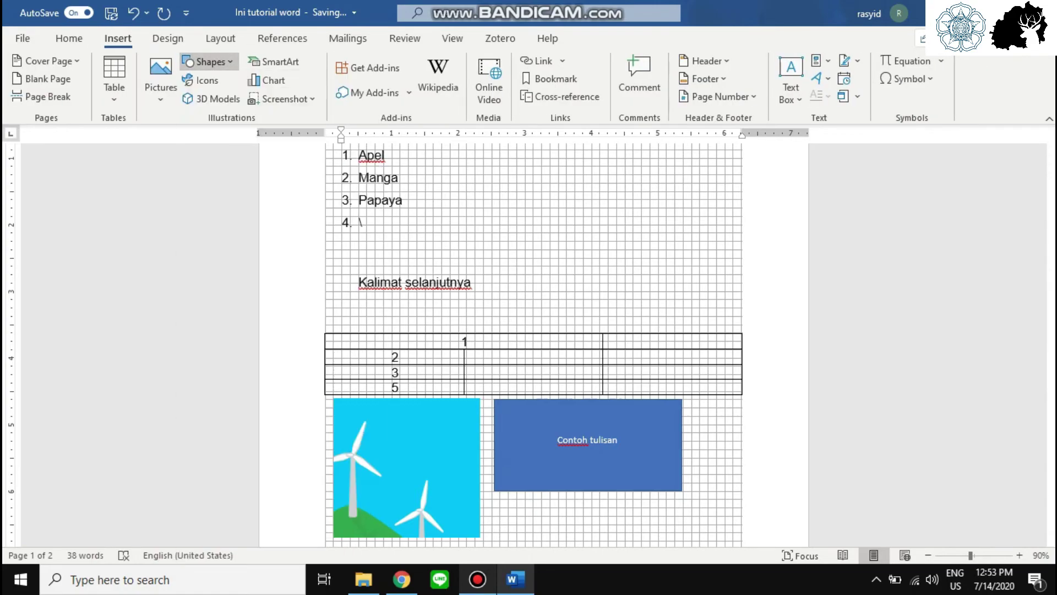
drag(479, 174, 626, 259)
key(Escape)
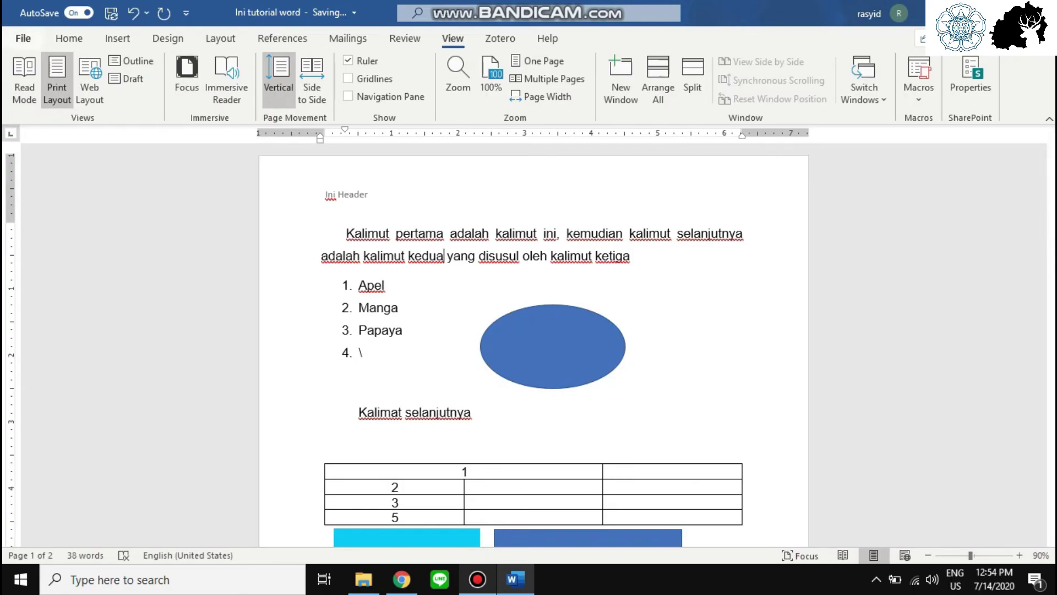
Save a copy of the document as a Word Document named "Tutorial" in This PC's Documents folder, replacing the existing file
click(23, 38)
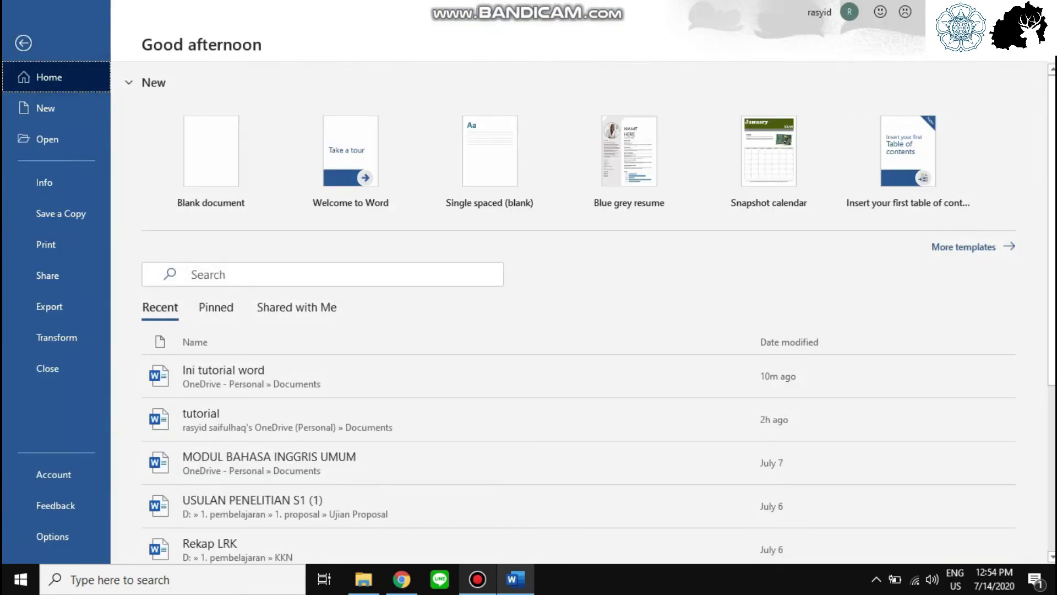
click(60, 213)
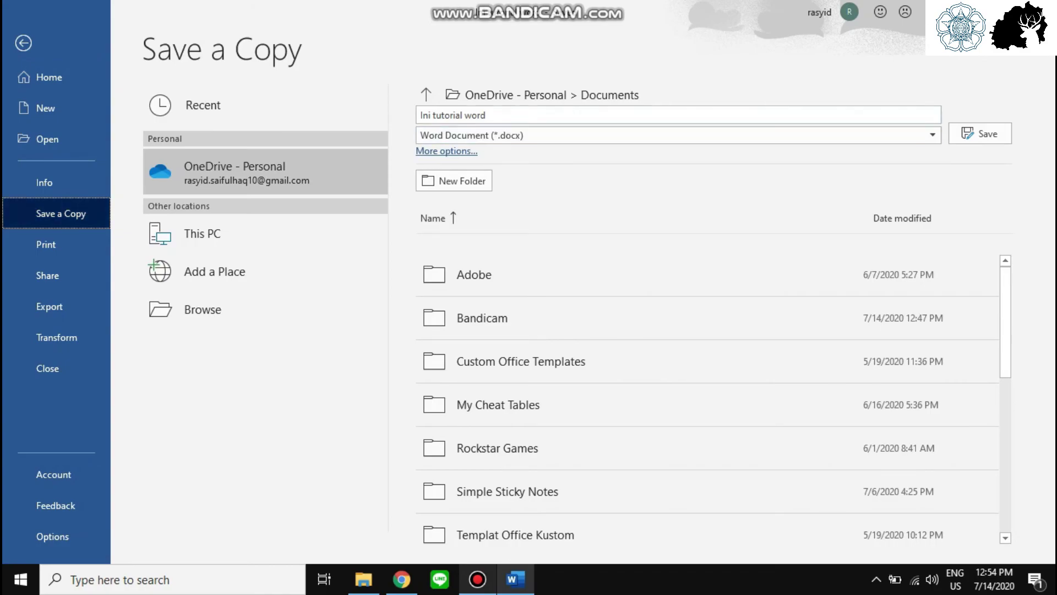
click(485, 115)
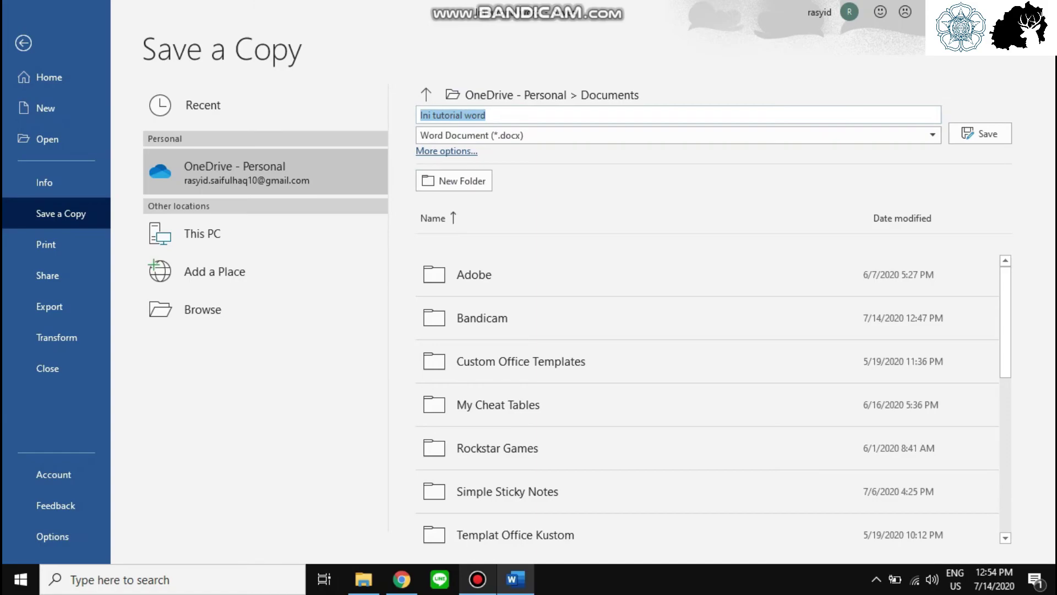
click(446, 151)
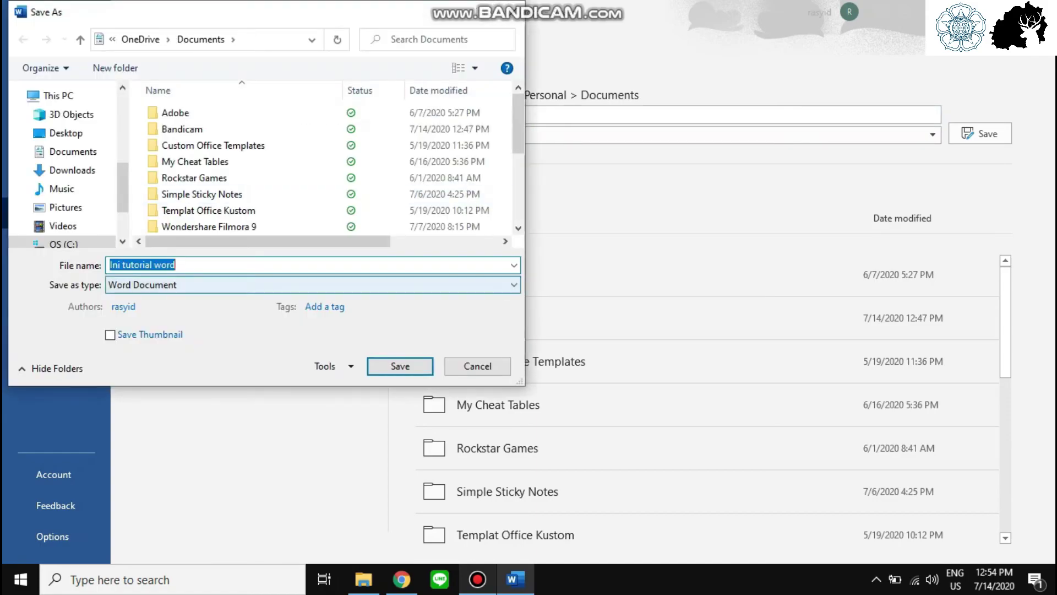
text(Tut)
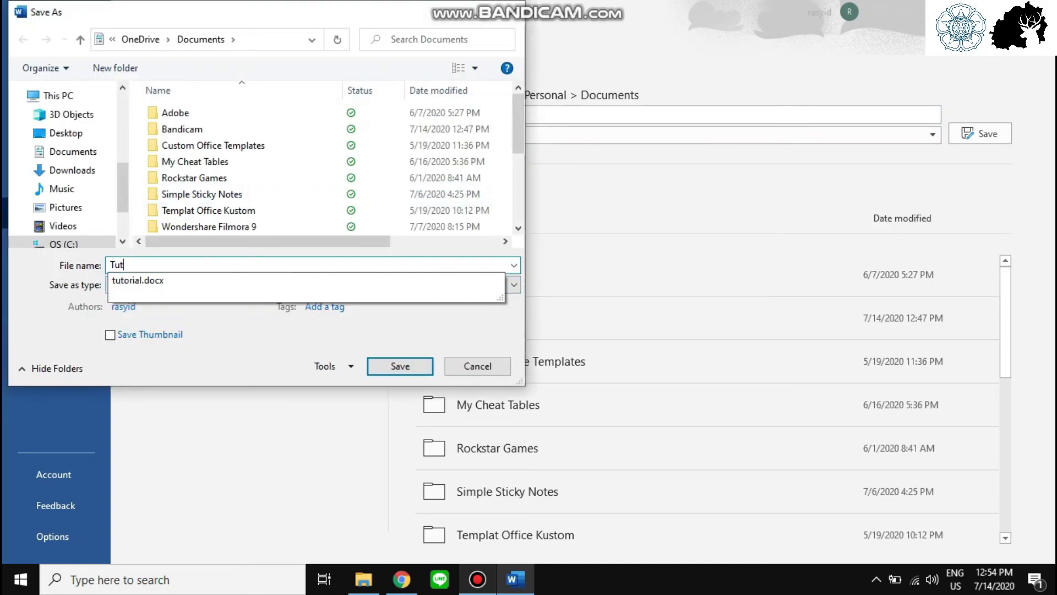
text(orial)
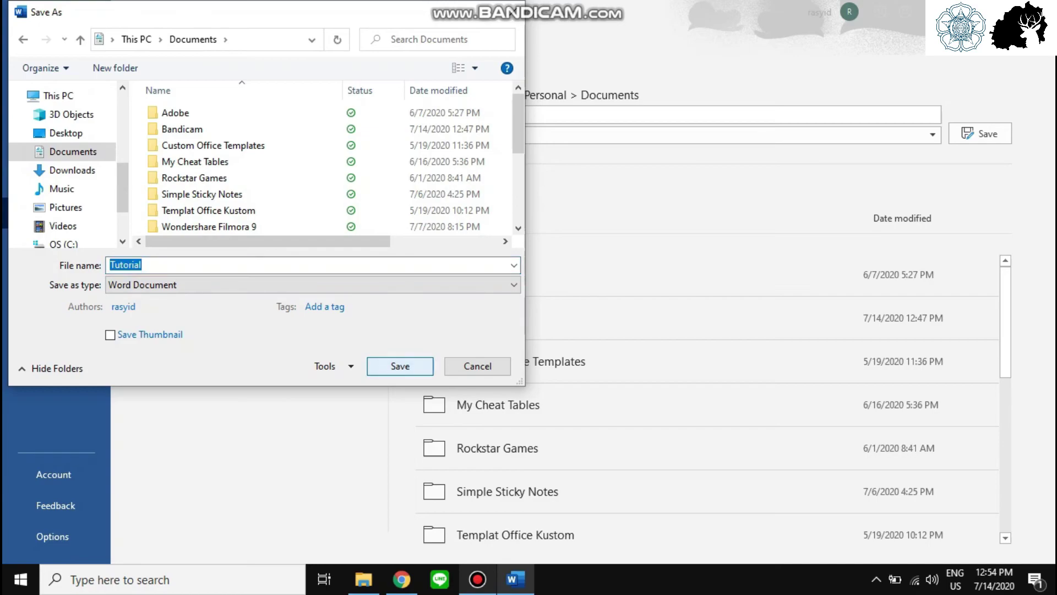
click(400, 366)
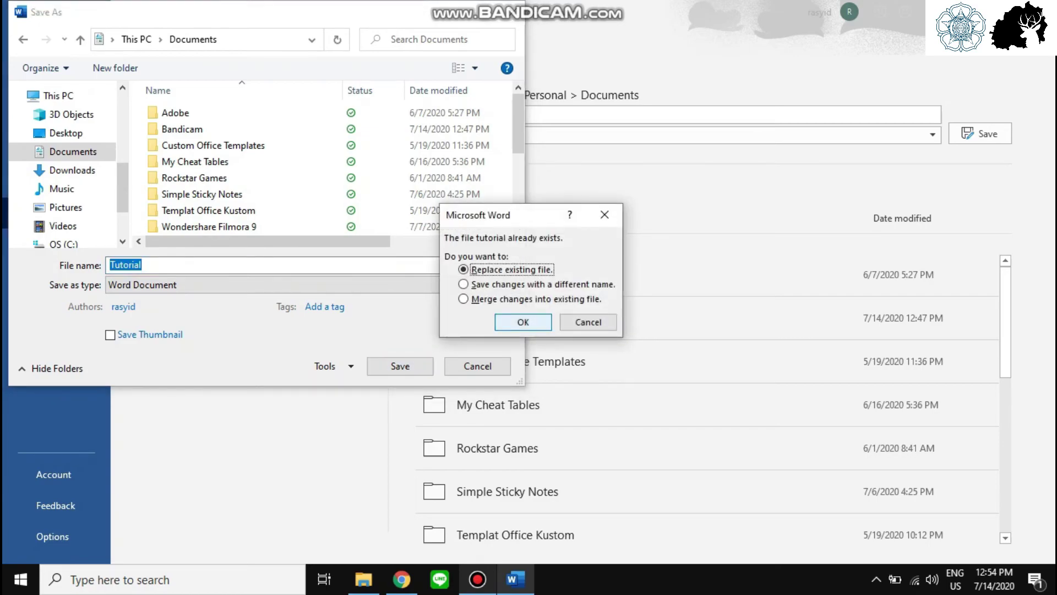
click(524, 322)
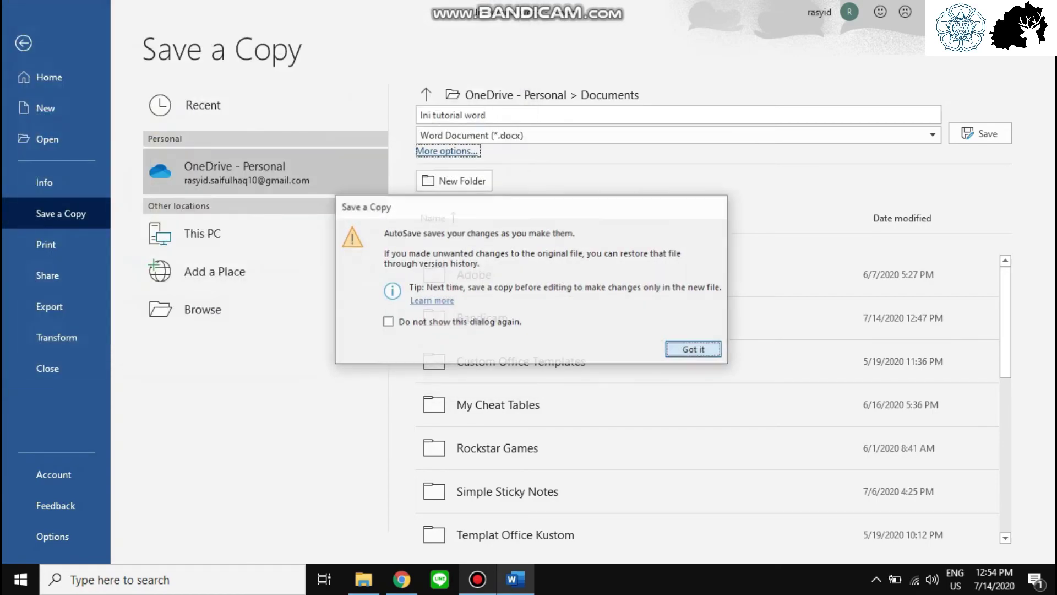
Dismiss the AutoSave notice, open the saved "tutorial" document from File Explorer and review its first page
key(Return)
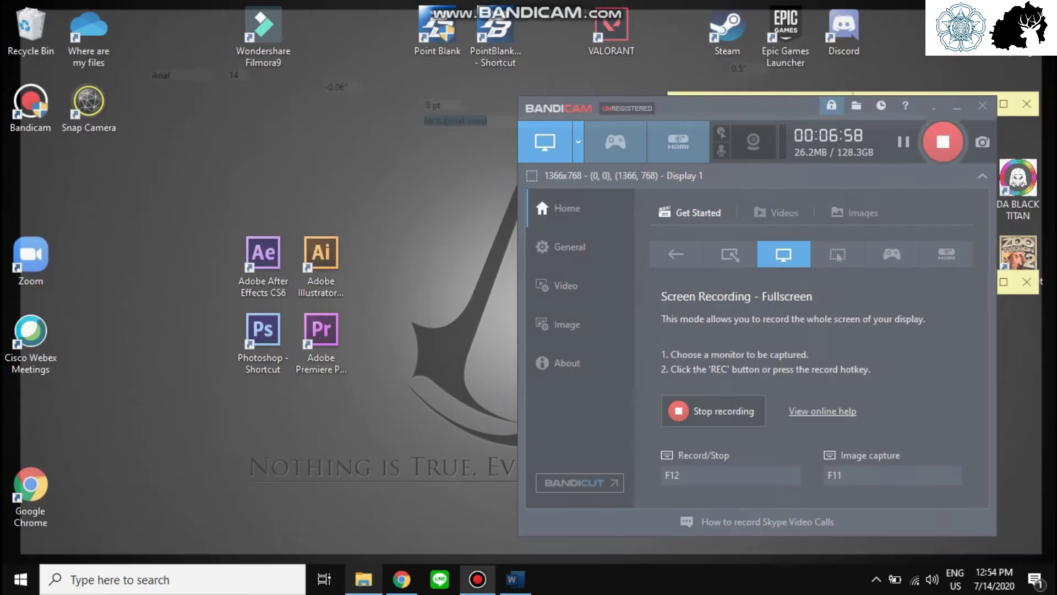
click(363, 579)
double_click(284, 415)
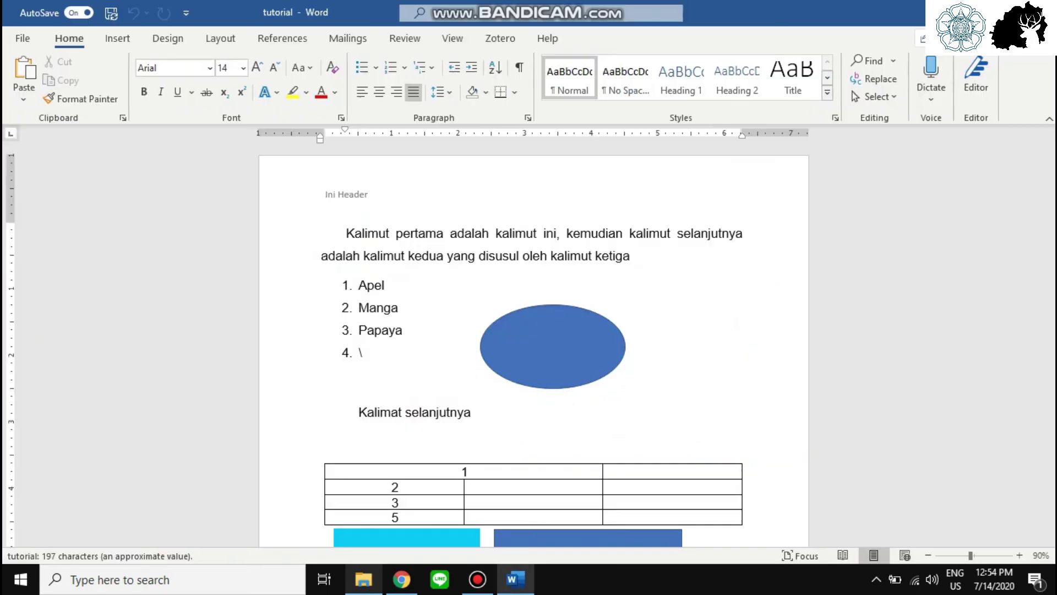
scroll(529, 344, down, 4)
scroll(528, 344, up, 2)
scroll(528, 344, down, 2)
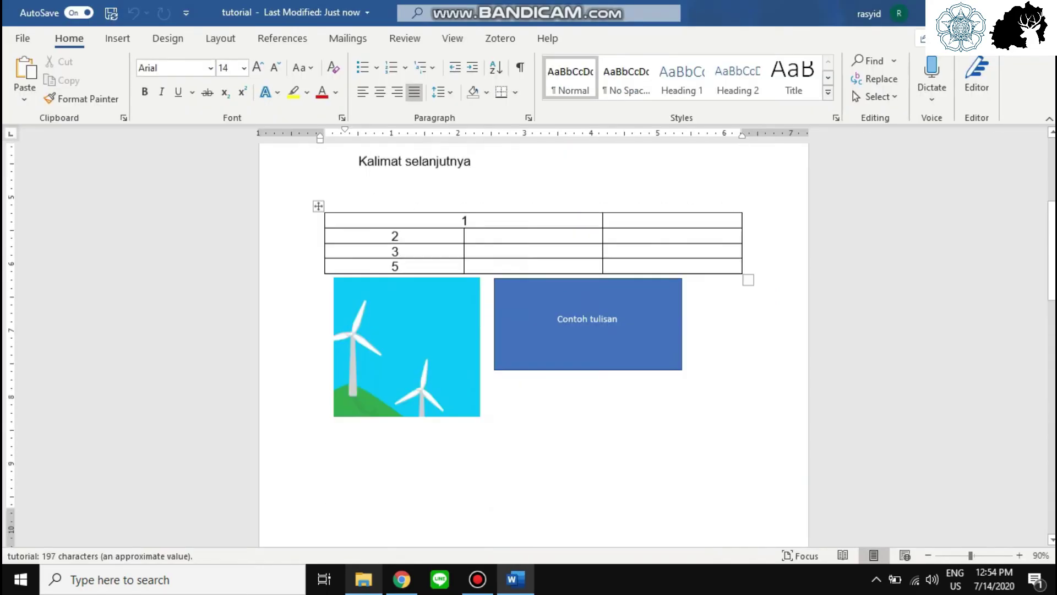
scroll(528, 344, up, 4)
scroll(528, 344, down, 4)
scroll(528, 344, up, 4)
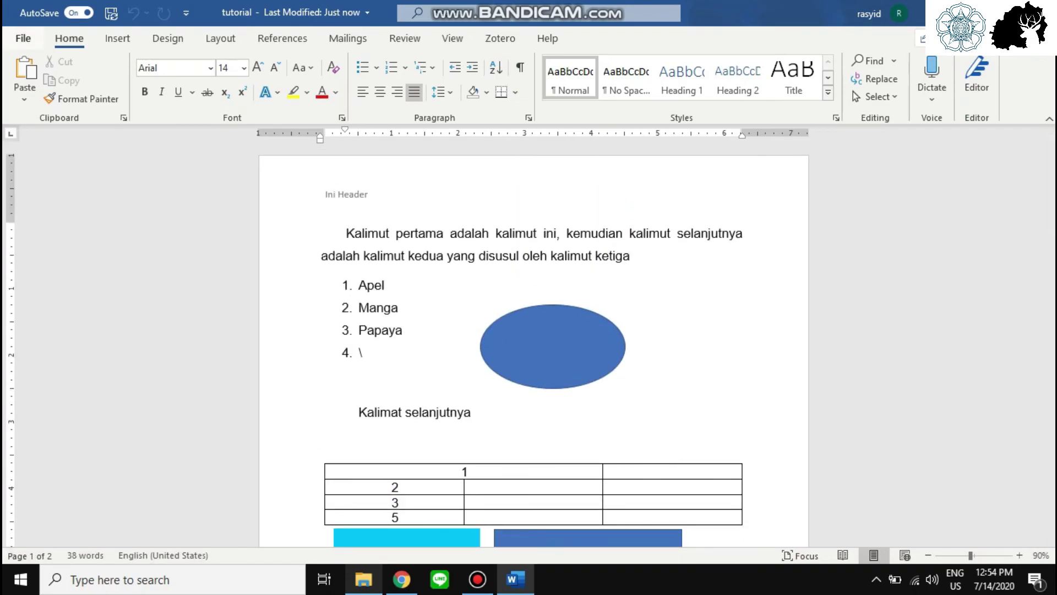
Export the document as a PDF named "tutorial" in the Documents folder, optimized for Standard, with the file opening after publishing
click(23, 39)
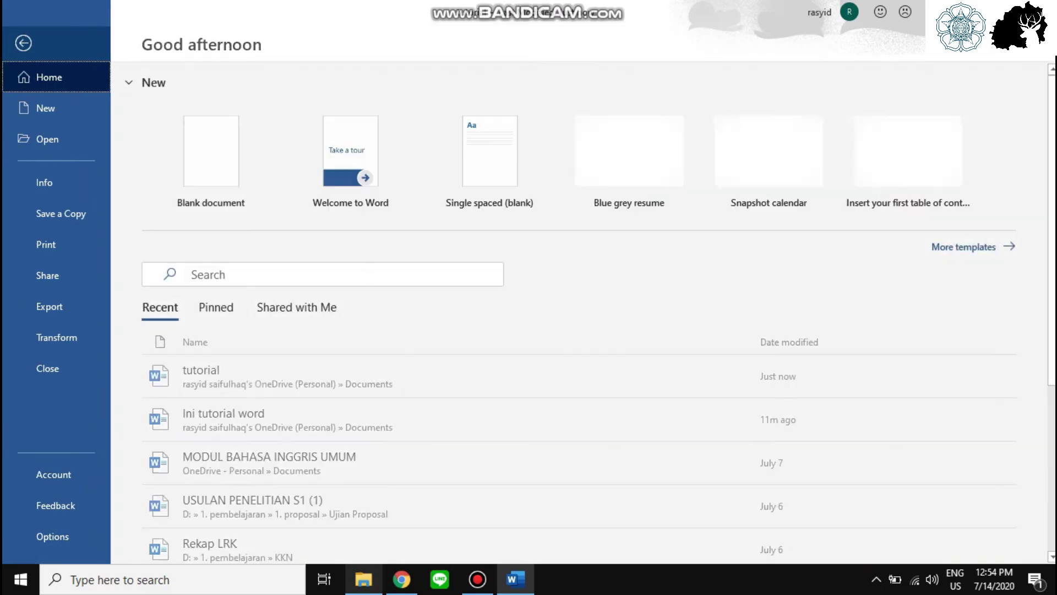
click(49, 306)
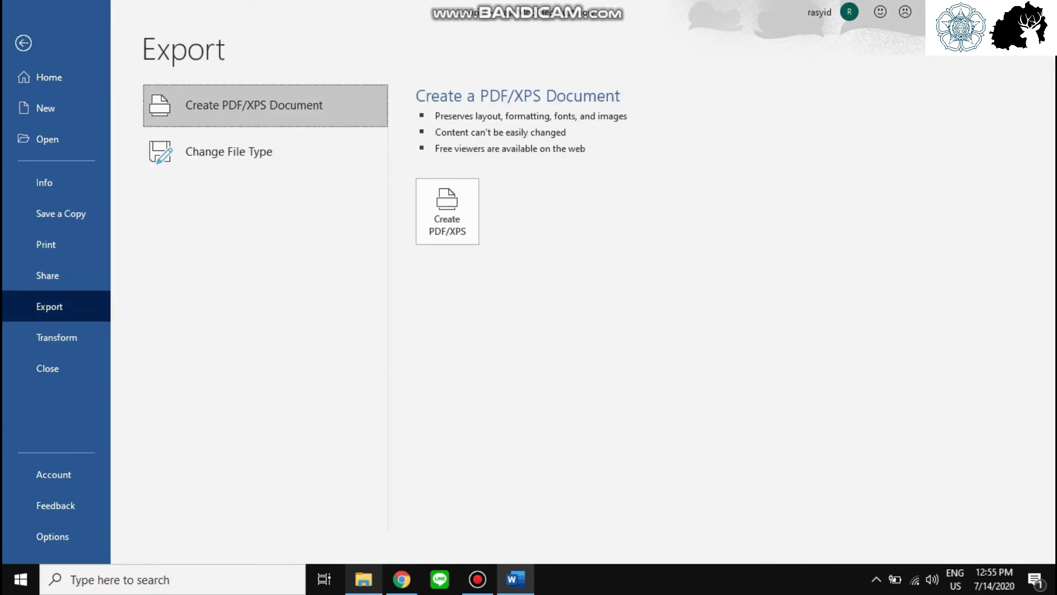
click(447, 211)
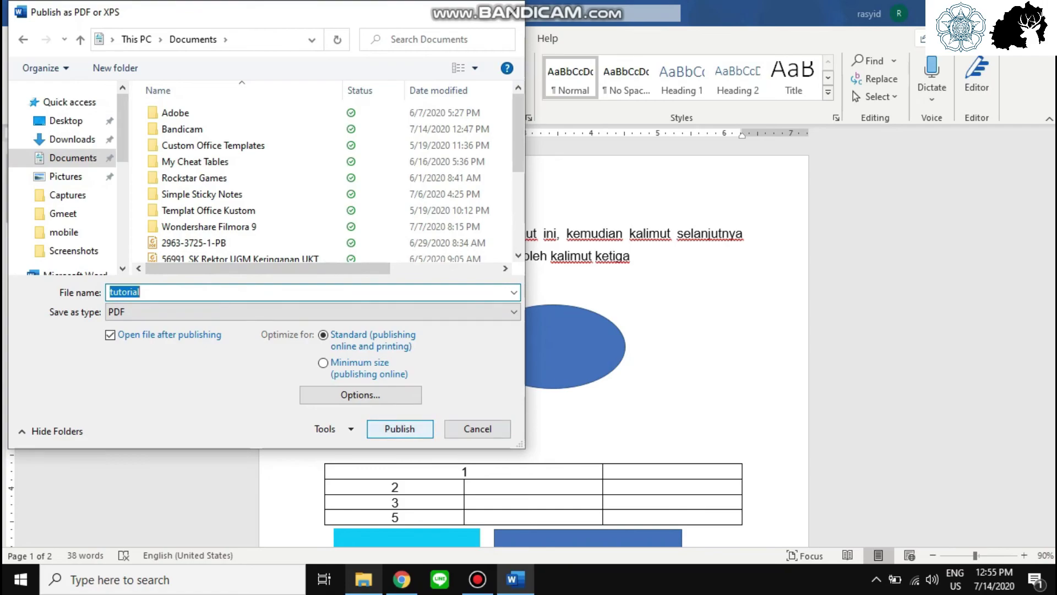
key(Return)
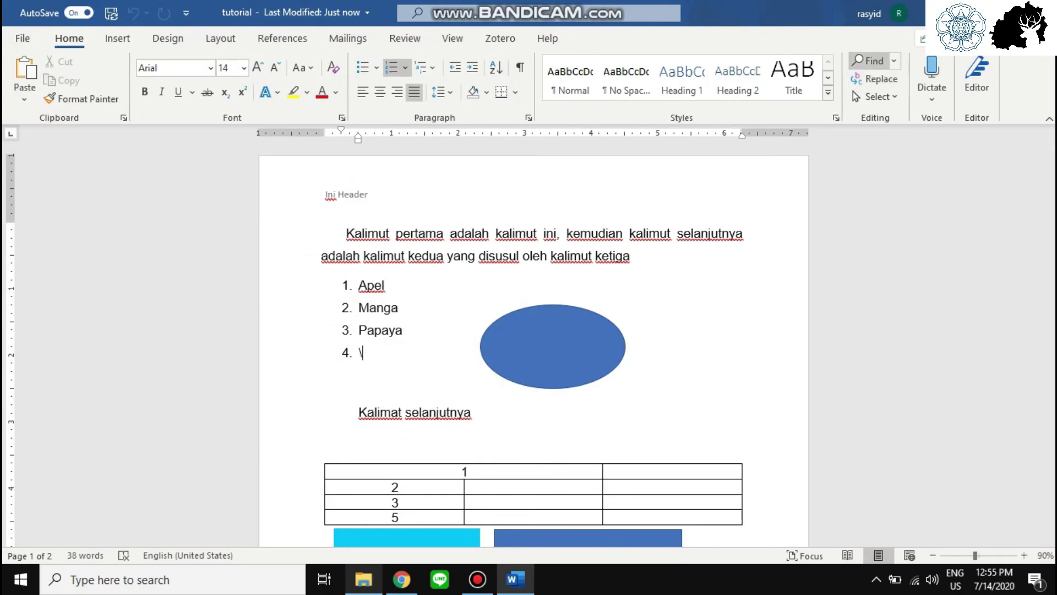
Open the search for finding text in the document and look through both pages
click(867, 60)
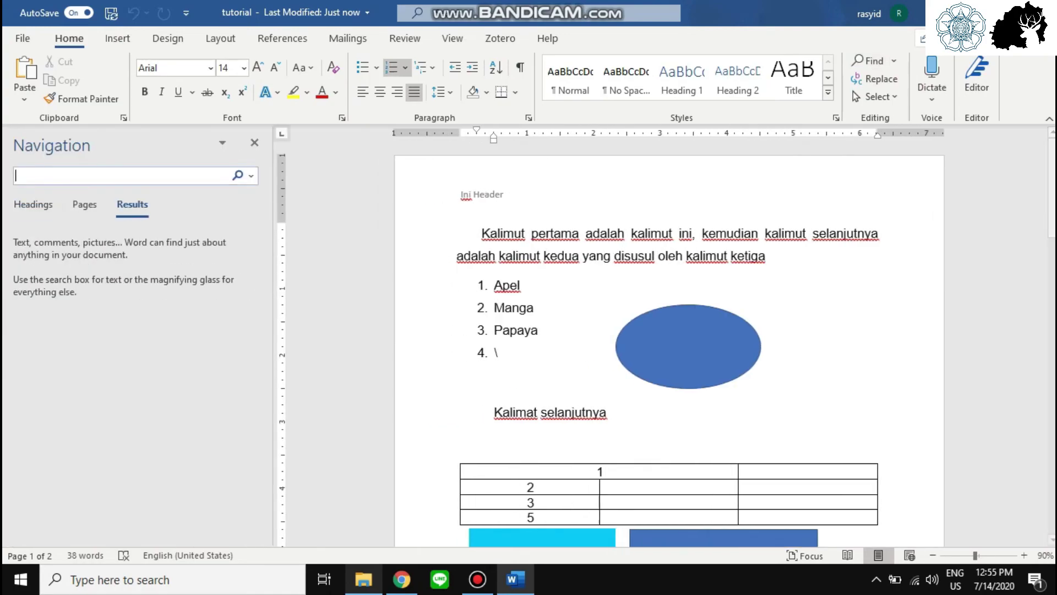
scroll(669, 341, down, 10)
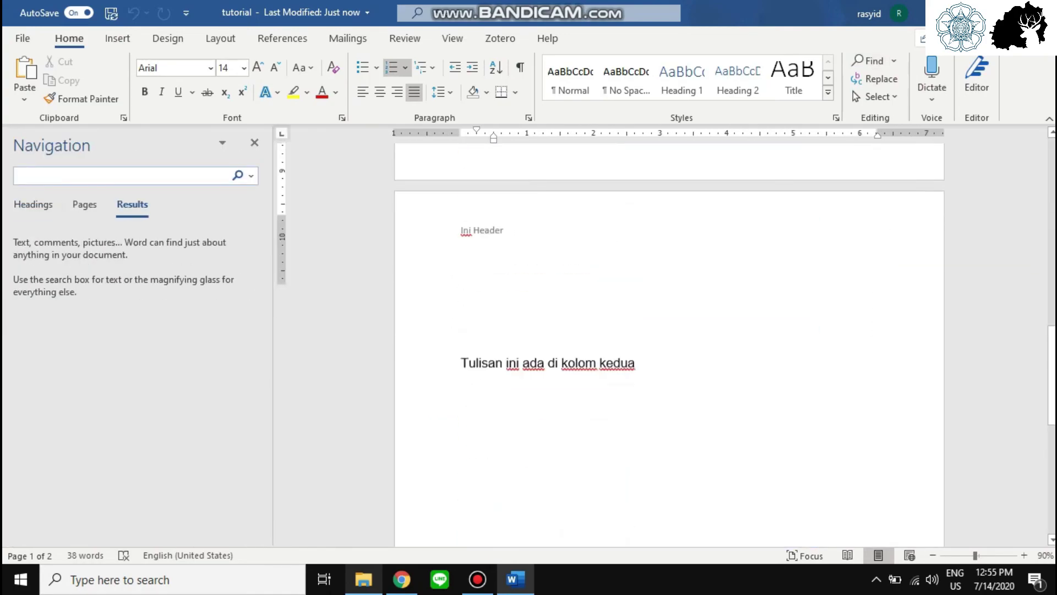
scroll(669, 341, up, 8)
scroll(669, 341, up, 5)
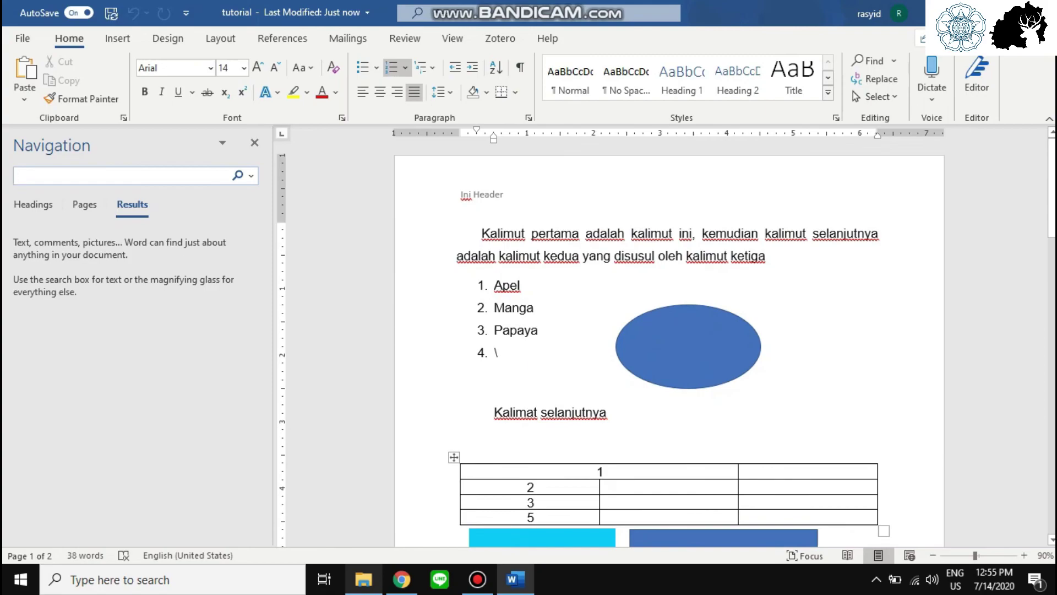